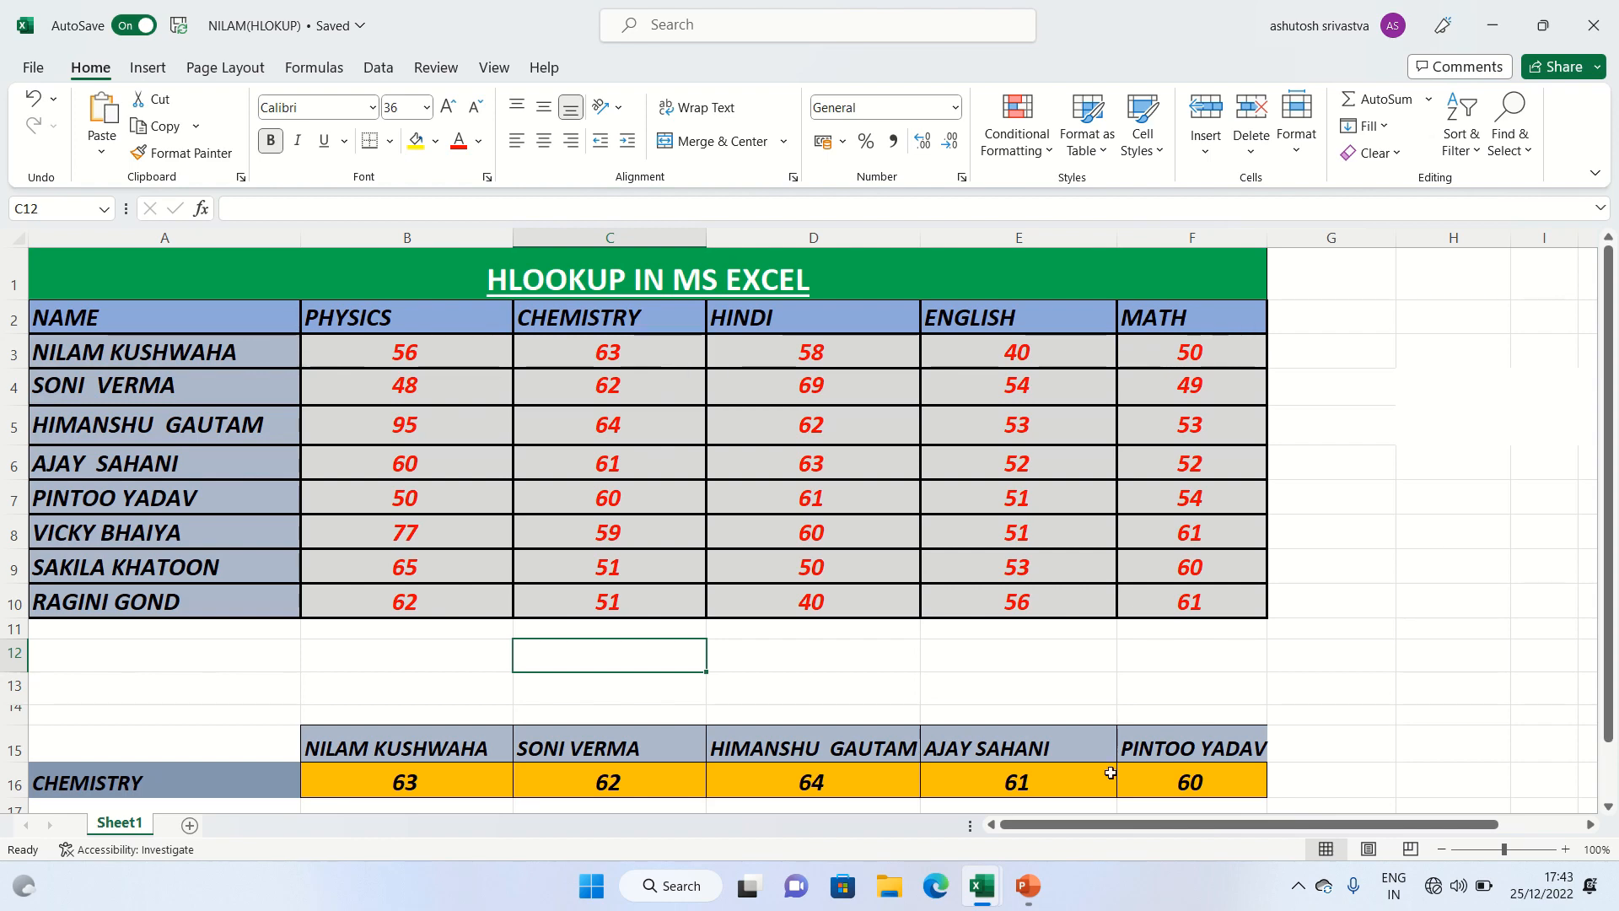
# Switch to the periodic table workbook and view the VLOOKUP formula behind the Elements Name result in F6
pyautogui.moveTo(983, 894)
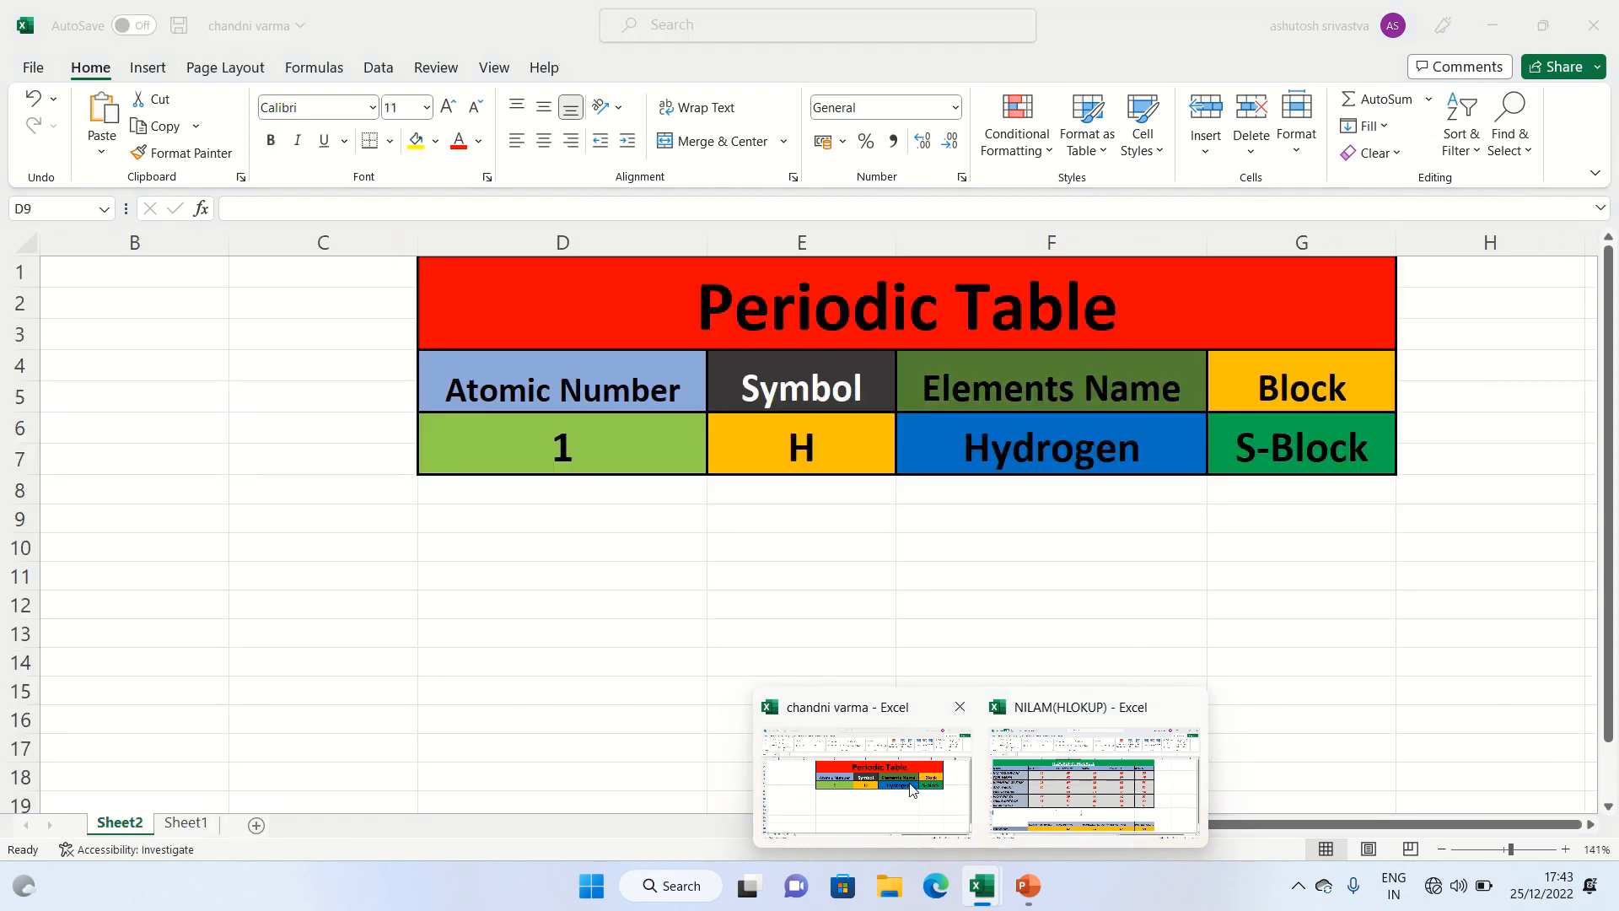
pyautogui.click(910, 789)
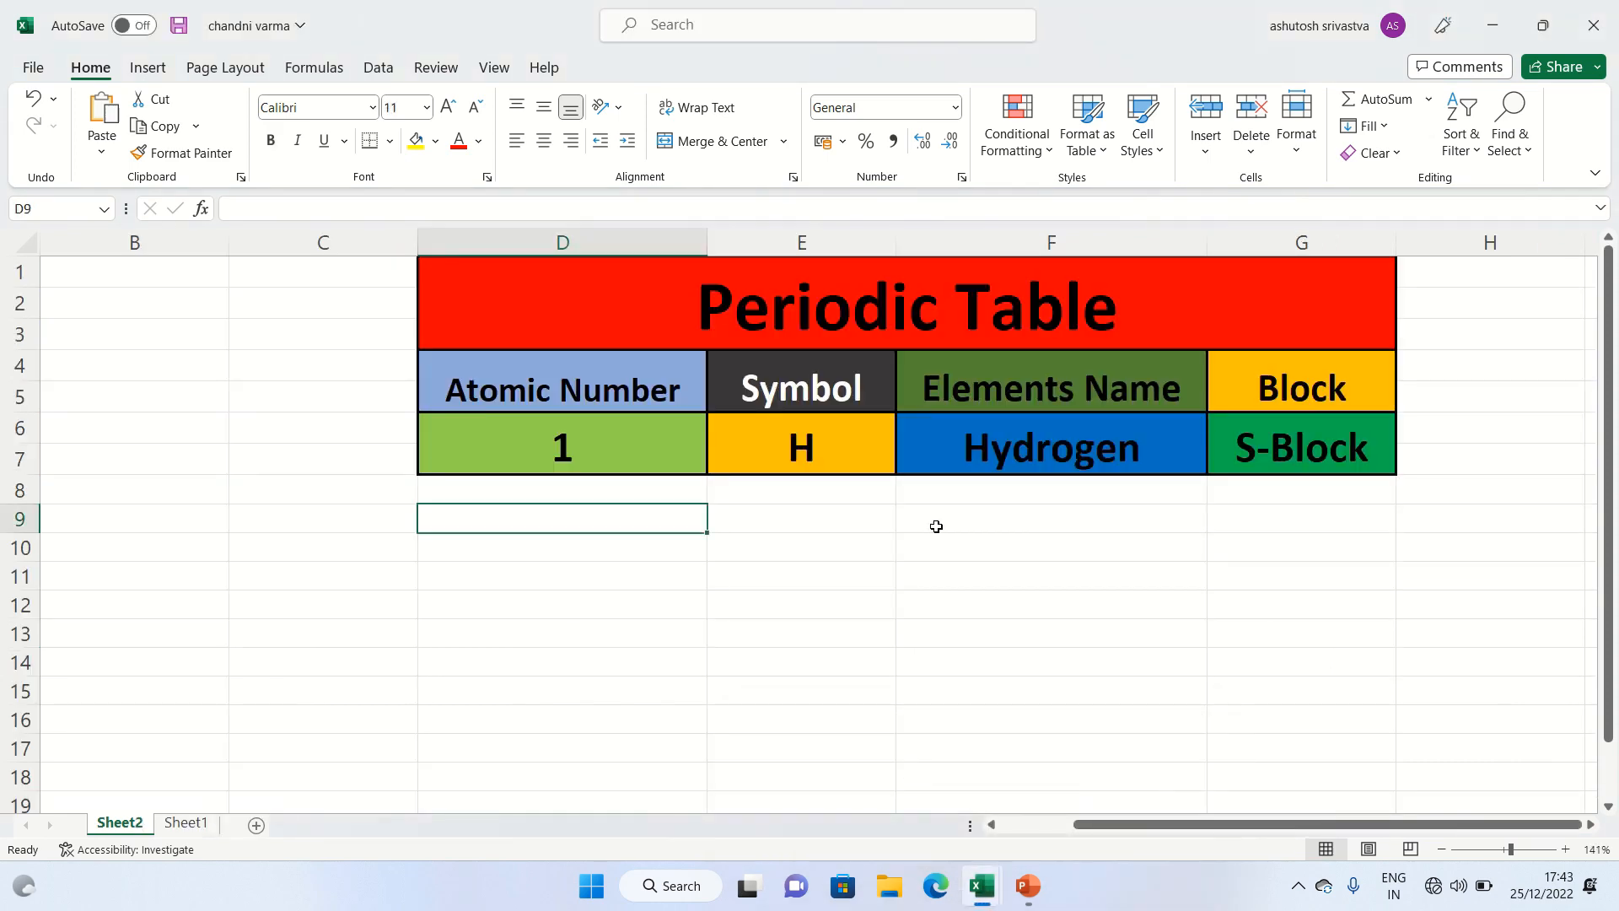
pyautogui.moveTo(903, 520); pyautogui.dragTo(963, 456)
pyautogui.click(963, 457)
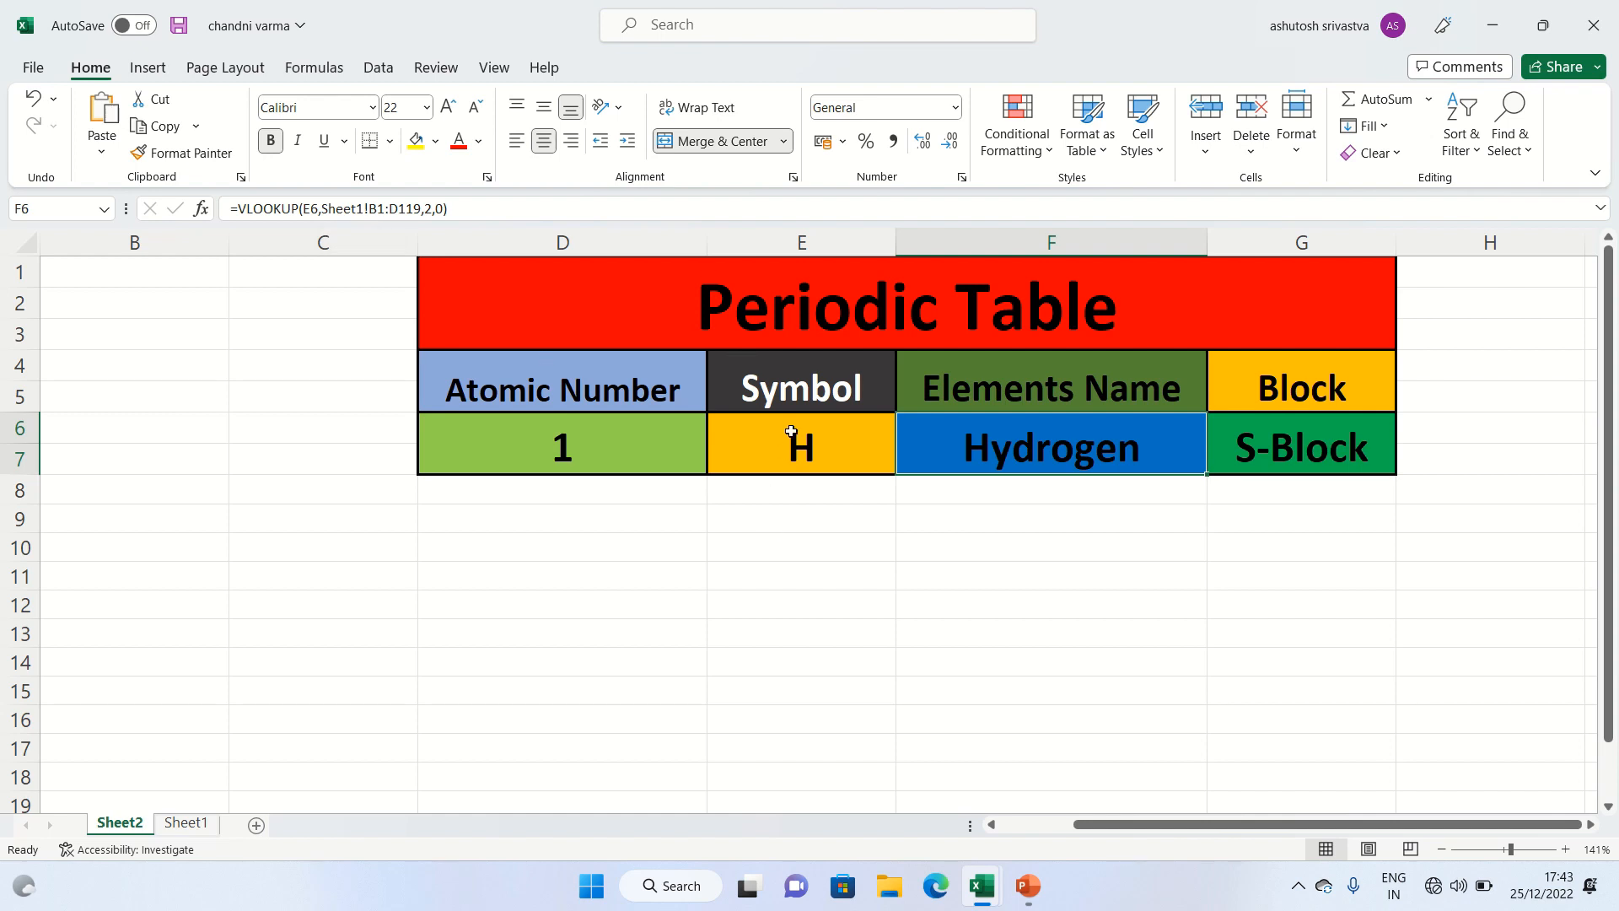
# Try replacing the table range in F6's VLOOKUP formula with Sheet1!A1:D118
pyautogui.click(441, 209)
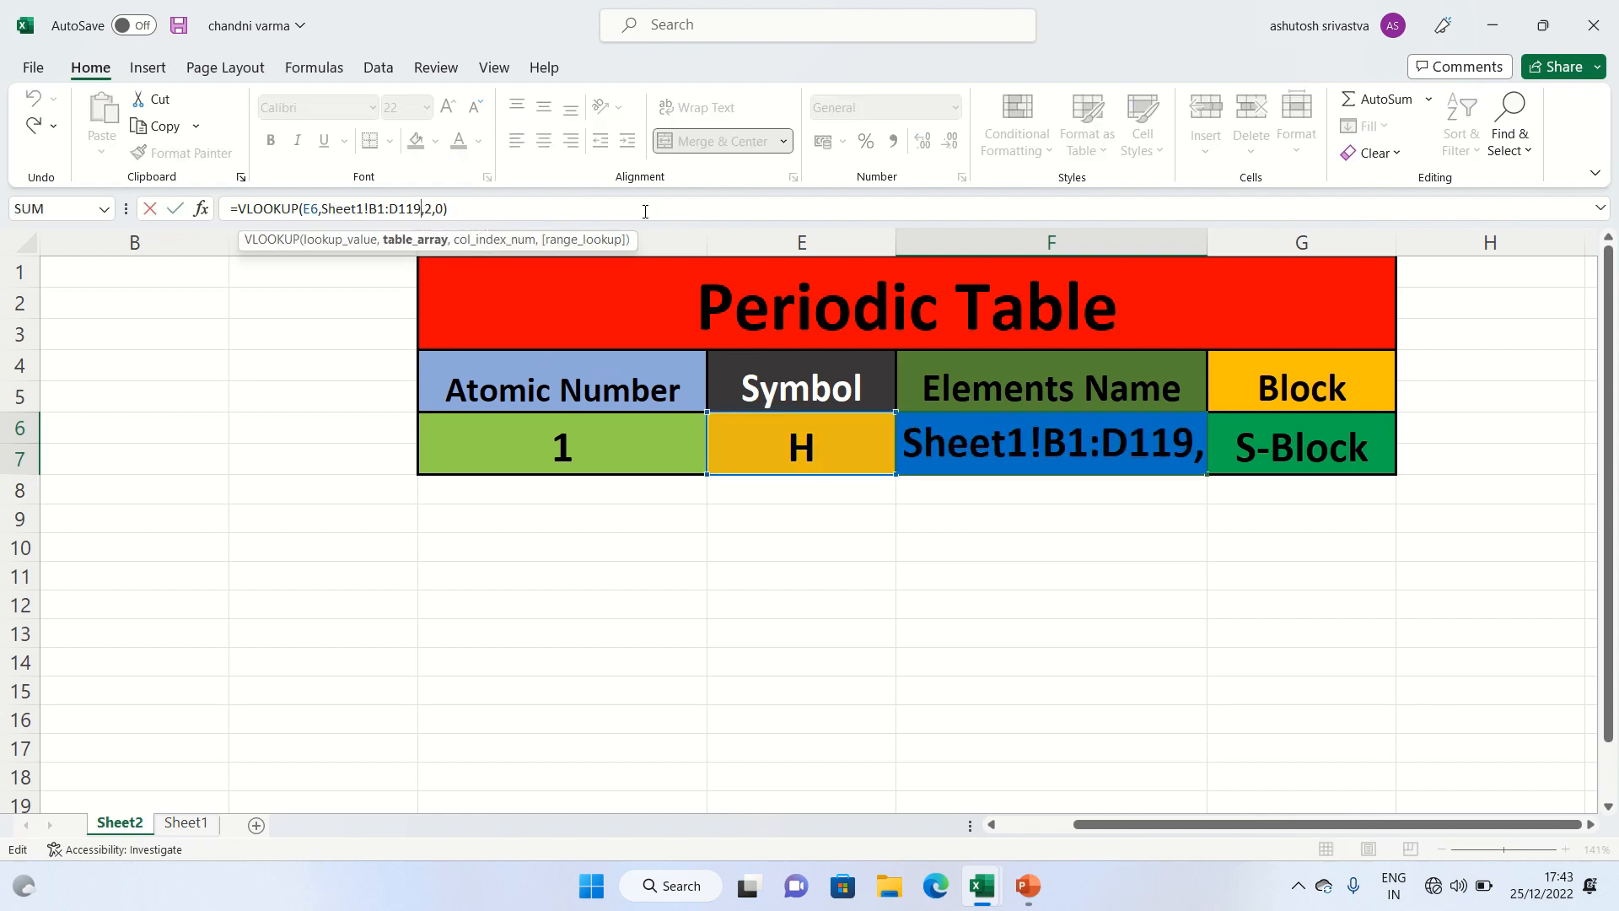
pyautogui.press('BackSpace')
pyautogui.press('BackSpace')
pyautogui.press('BackSpace')
pyautogui.press('BackSpace')
pyautogui.press('BackSpace')
pyautogui.press('BackSpace')
pyautogui.press('BackSpace')
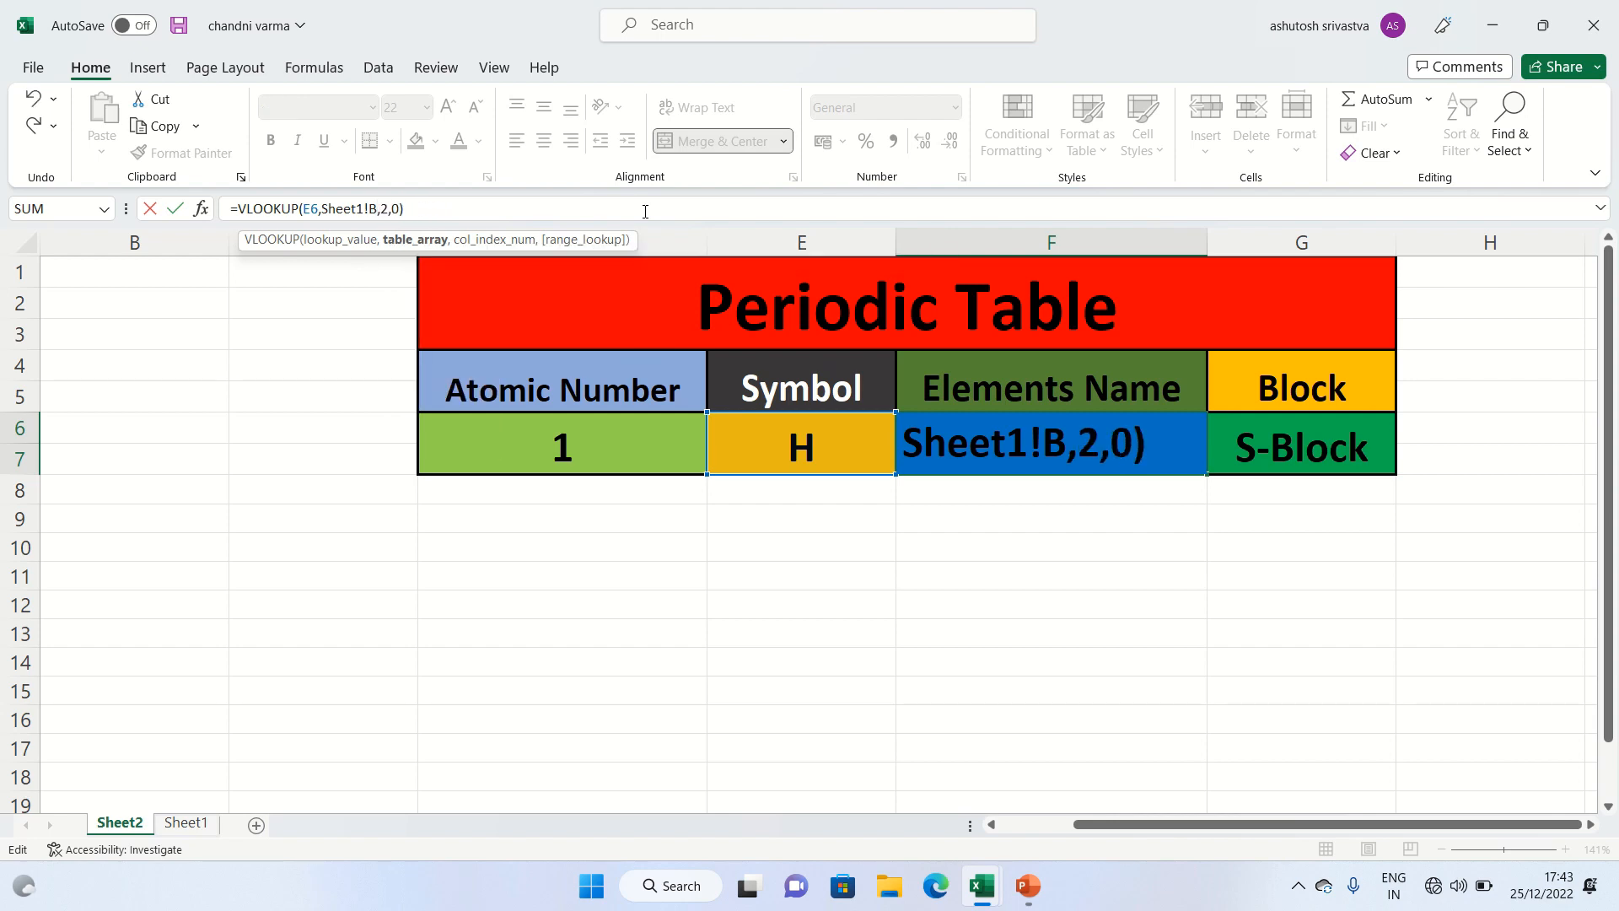
pyautogui.press('BackSpace')
pyautogui.press('BackSpace')
pyautogui.press('BackSpace')
pyautogui.press('BackSpace')
pyautogui.press('BackSpace')
pyautogui.press('BackSpace')
pyautogui.press('BackSpace')
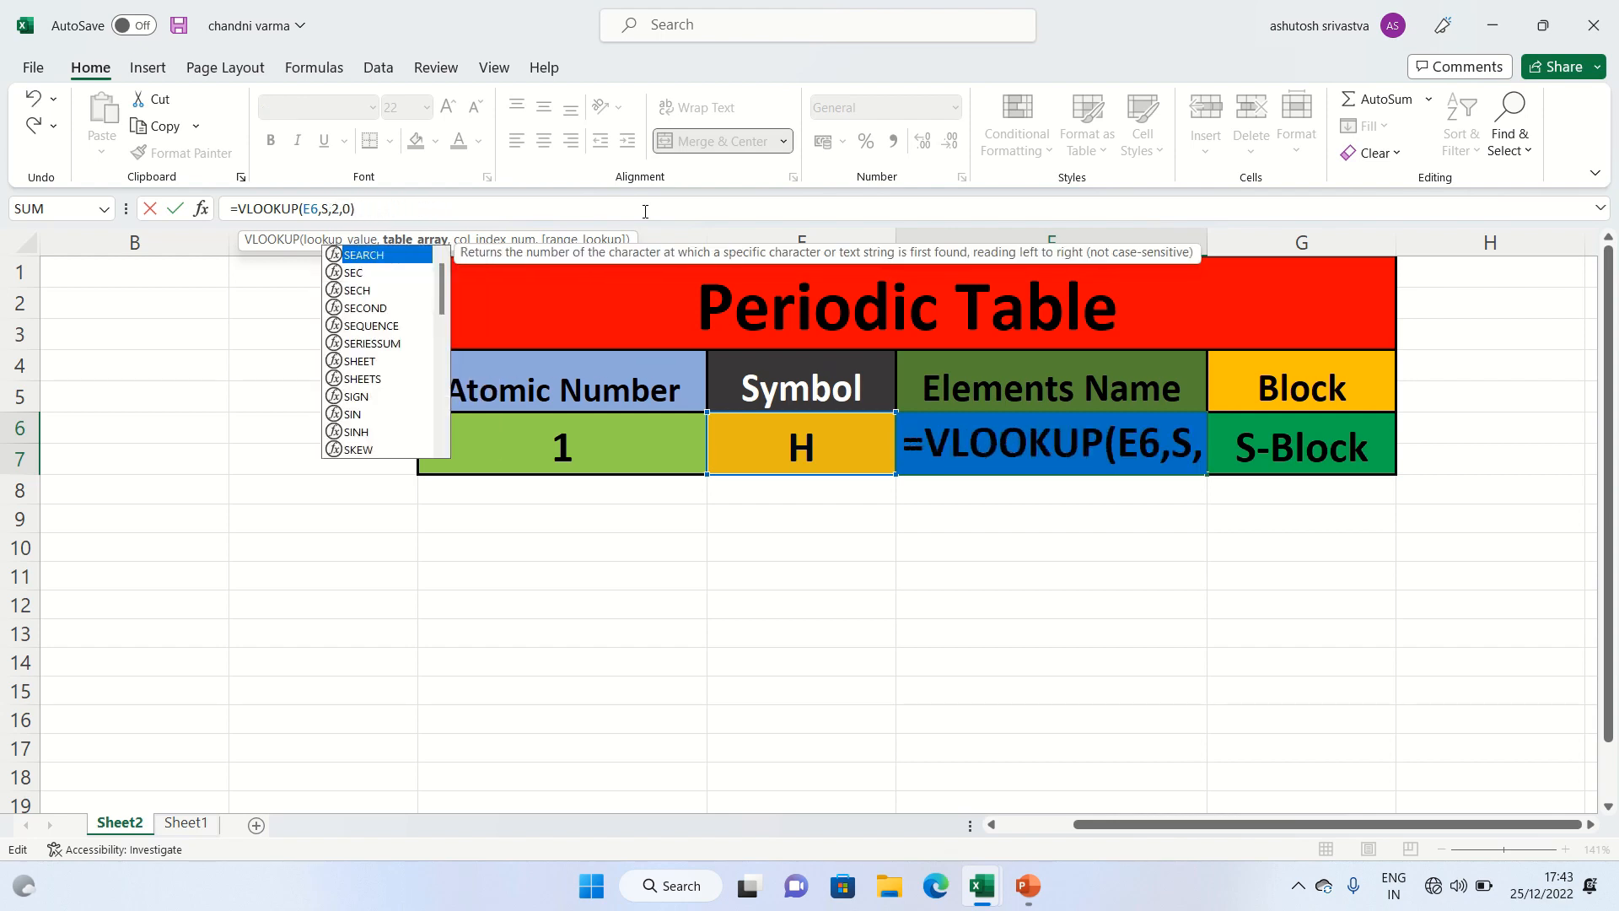
pyautogui.click(186, 823)
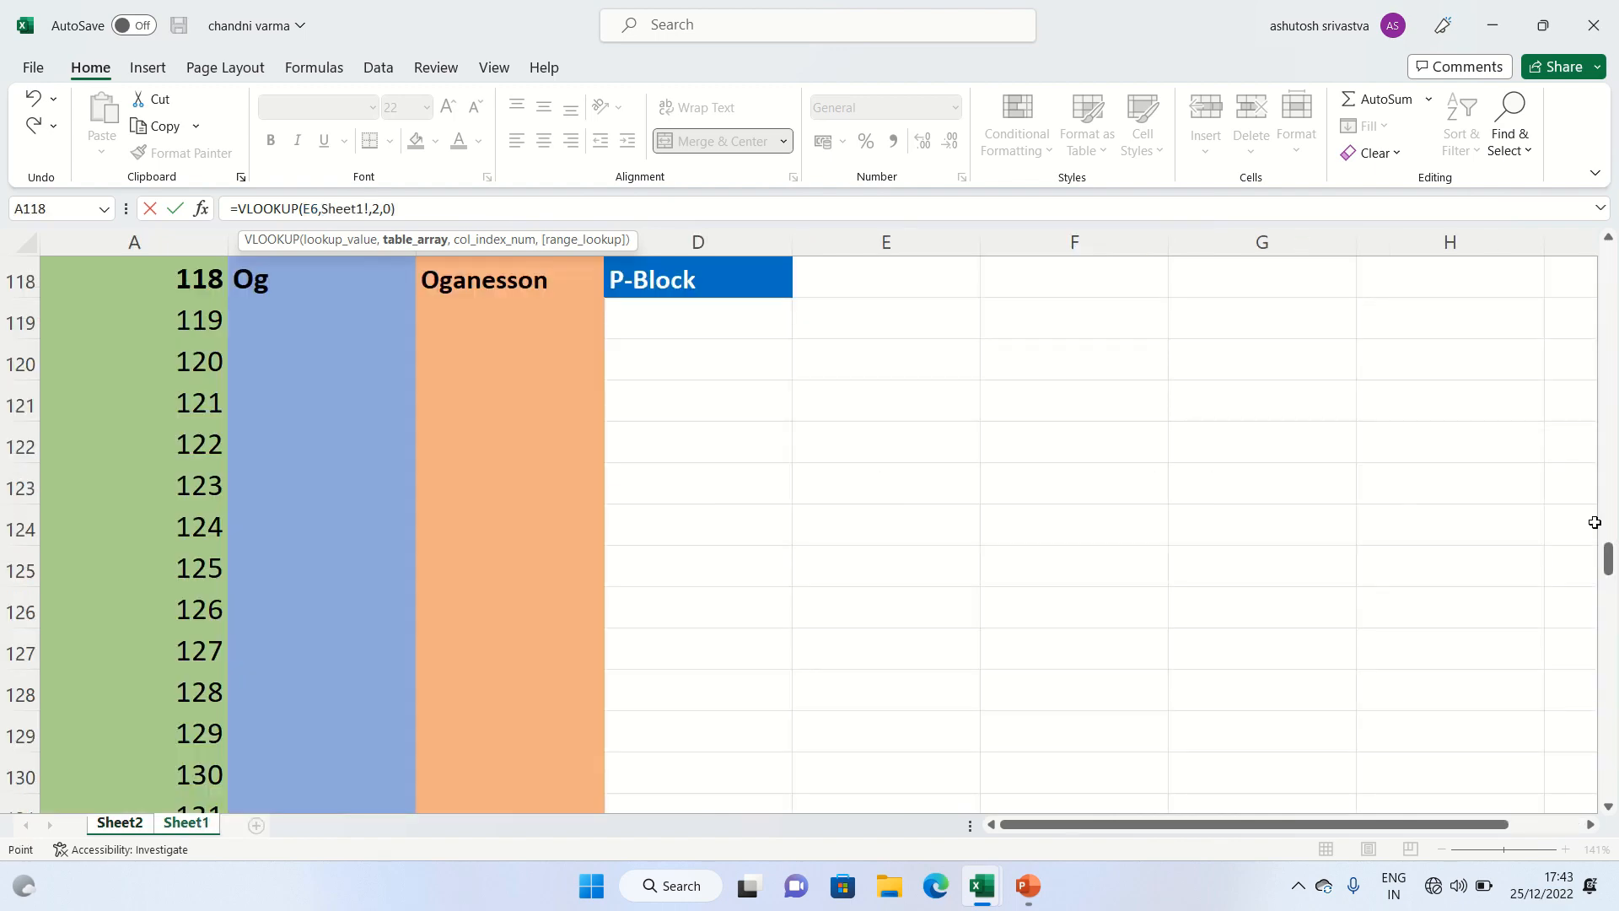
pyautogui.moveTo(1608, 571); pyautogui.dragTo(1615, 240)
pyautogui.click(162, 282)
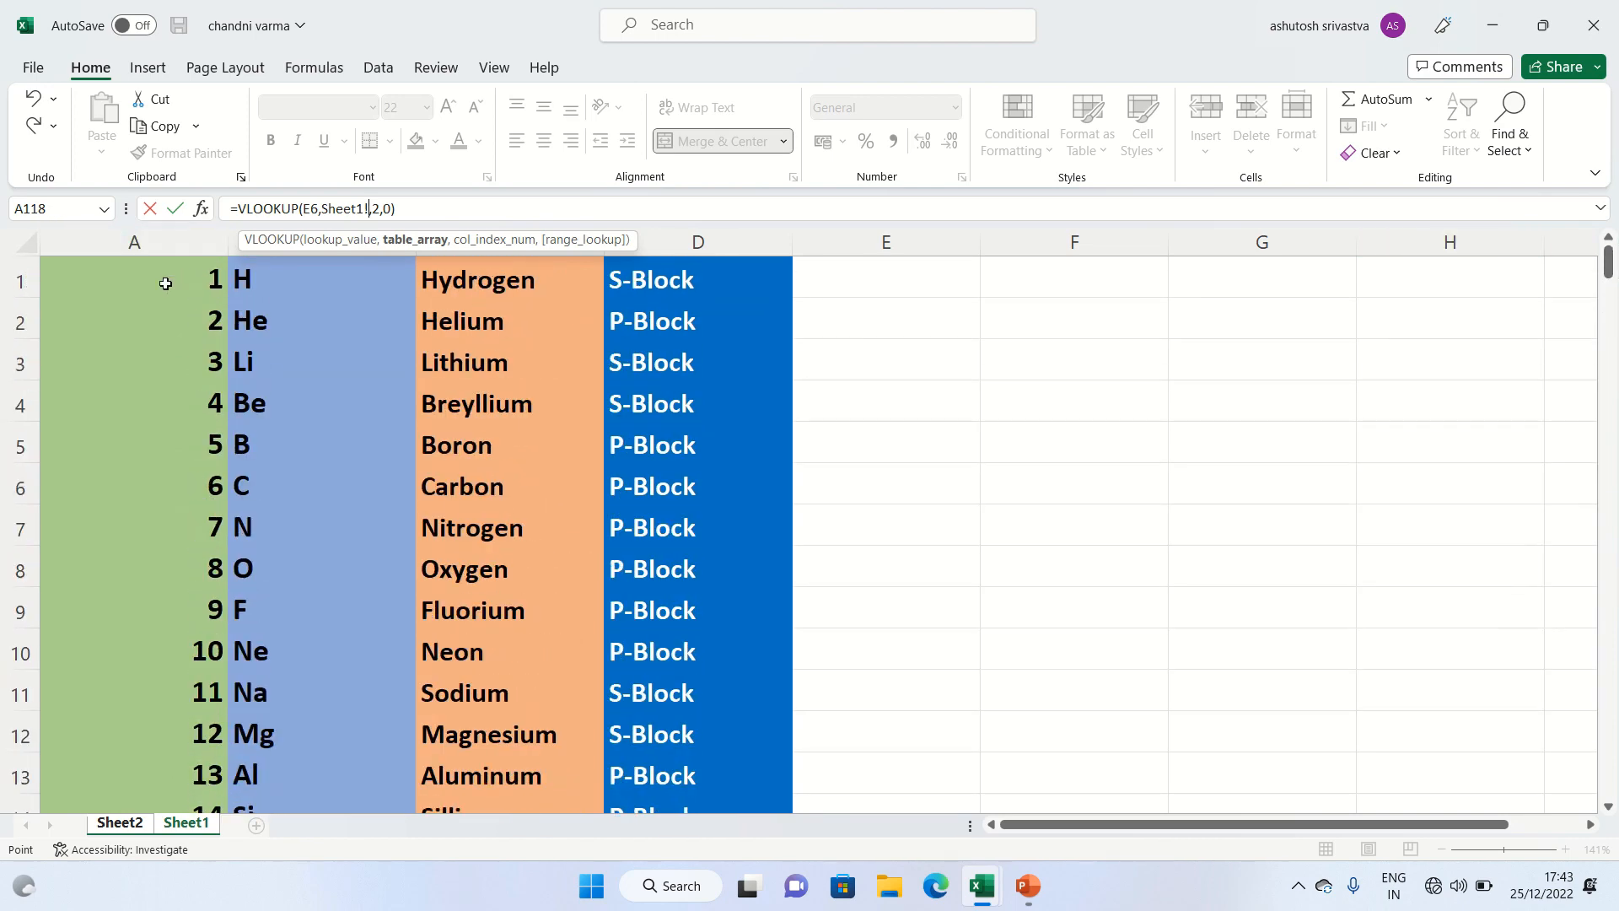
pyautogui.moveTo(182, 283); pyautogui.dragTo(734, 372)
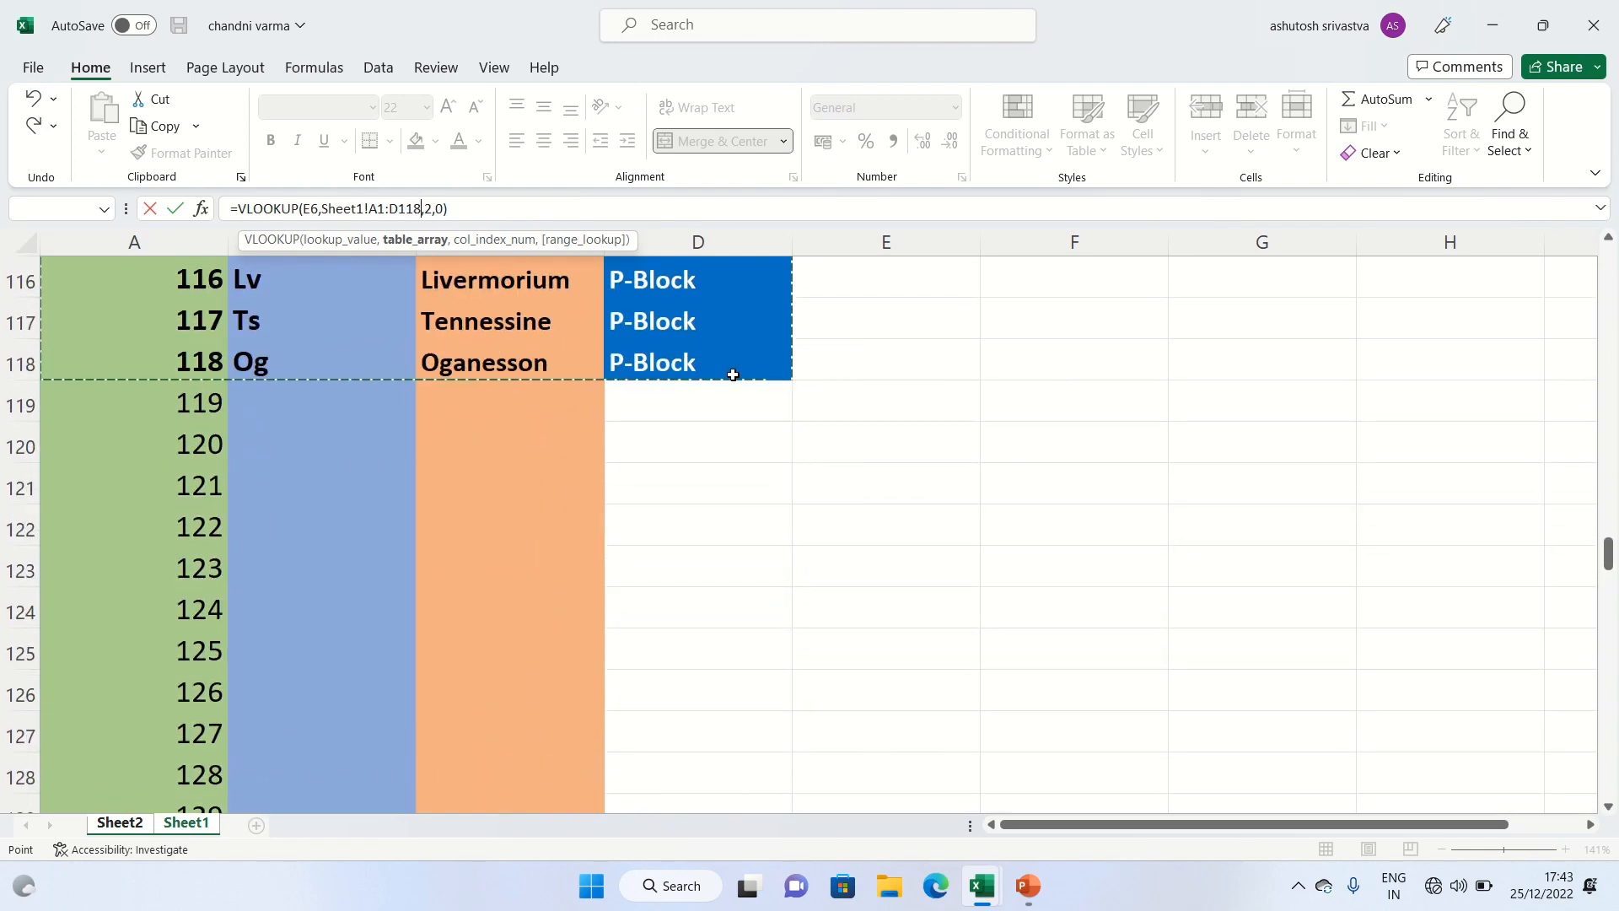
pyautogui.click(604, 212)
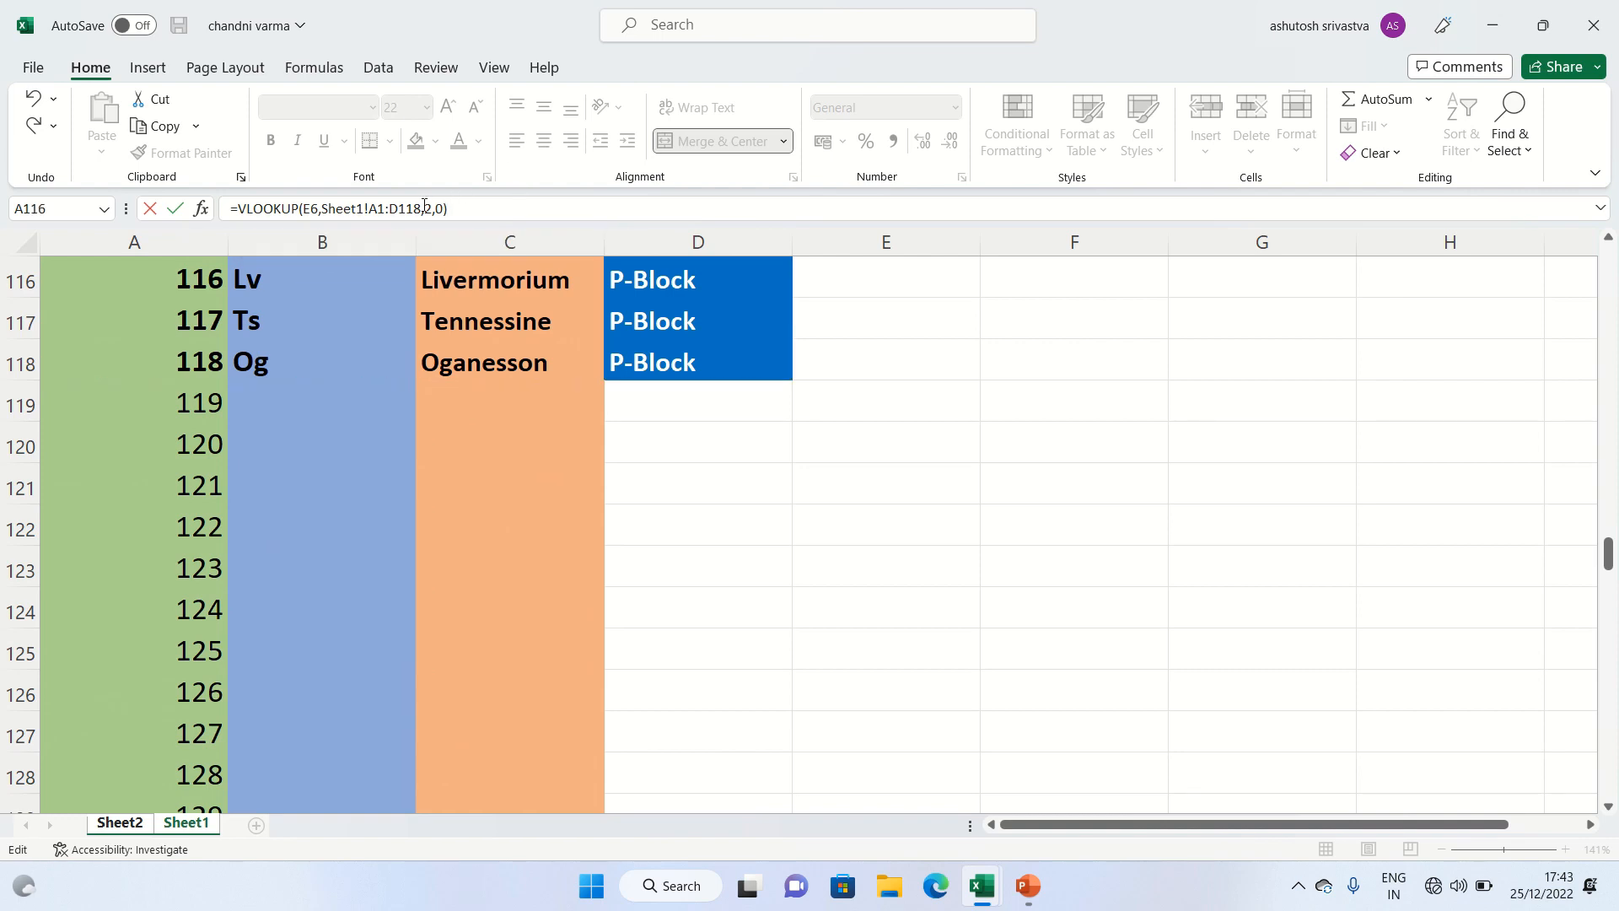
pyautogui.click(431, 209)
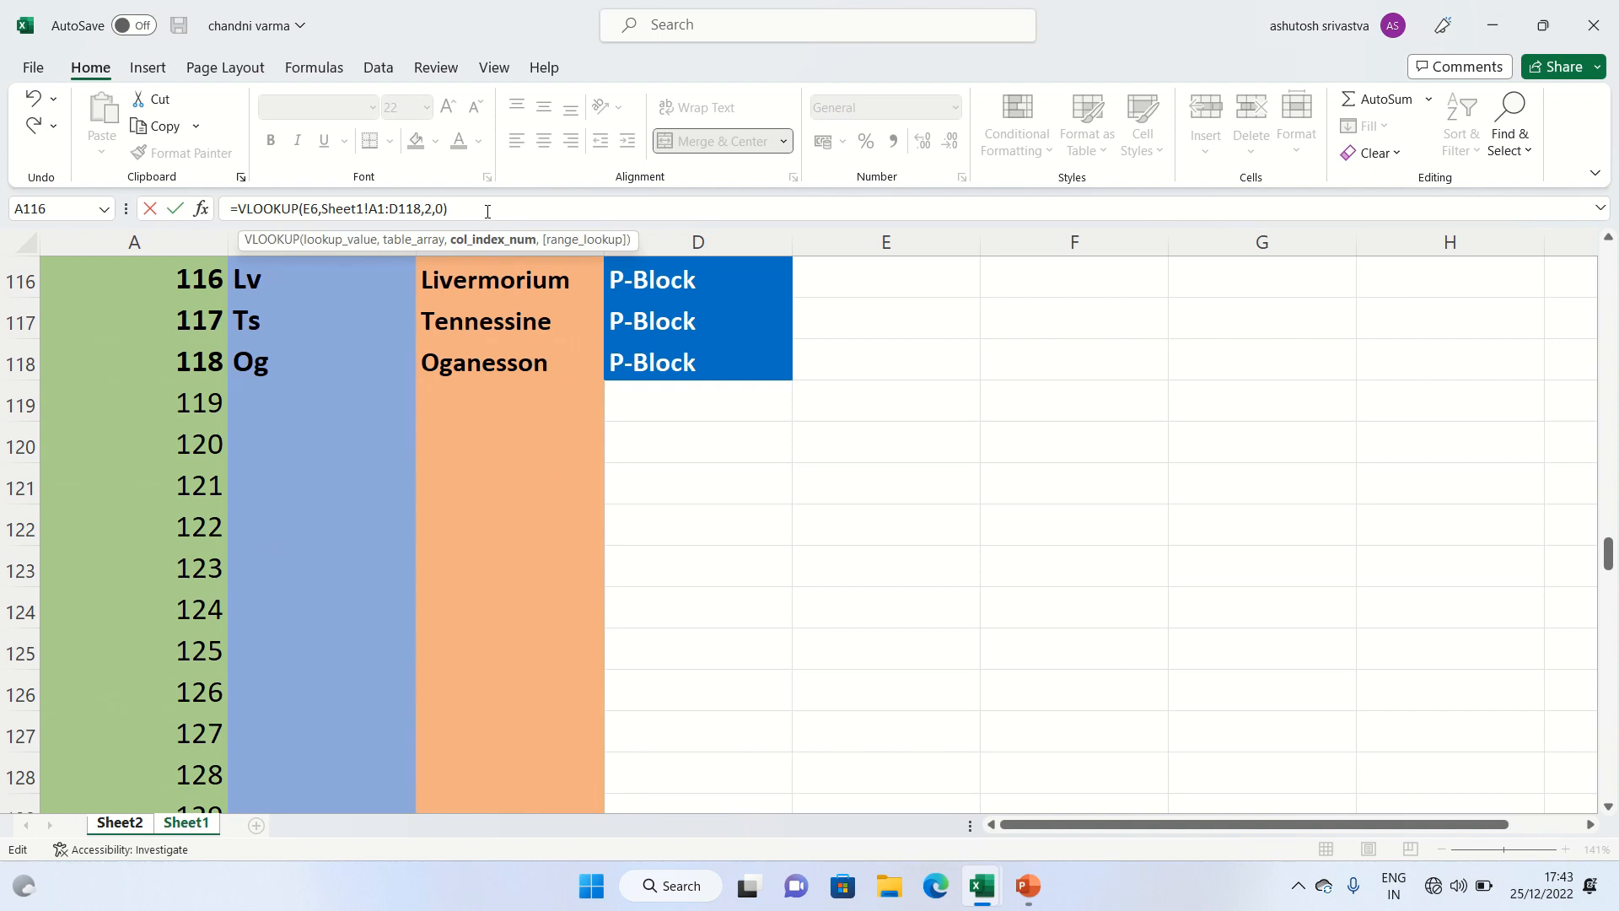
pyautogui.click(487, 211)
pyautogui.press('Return')
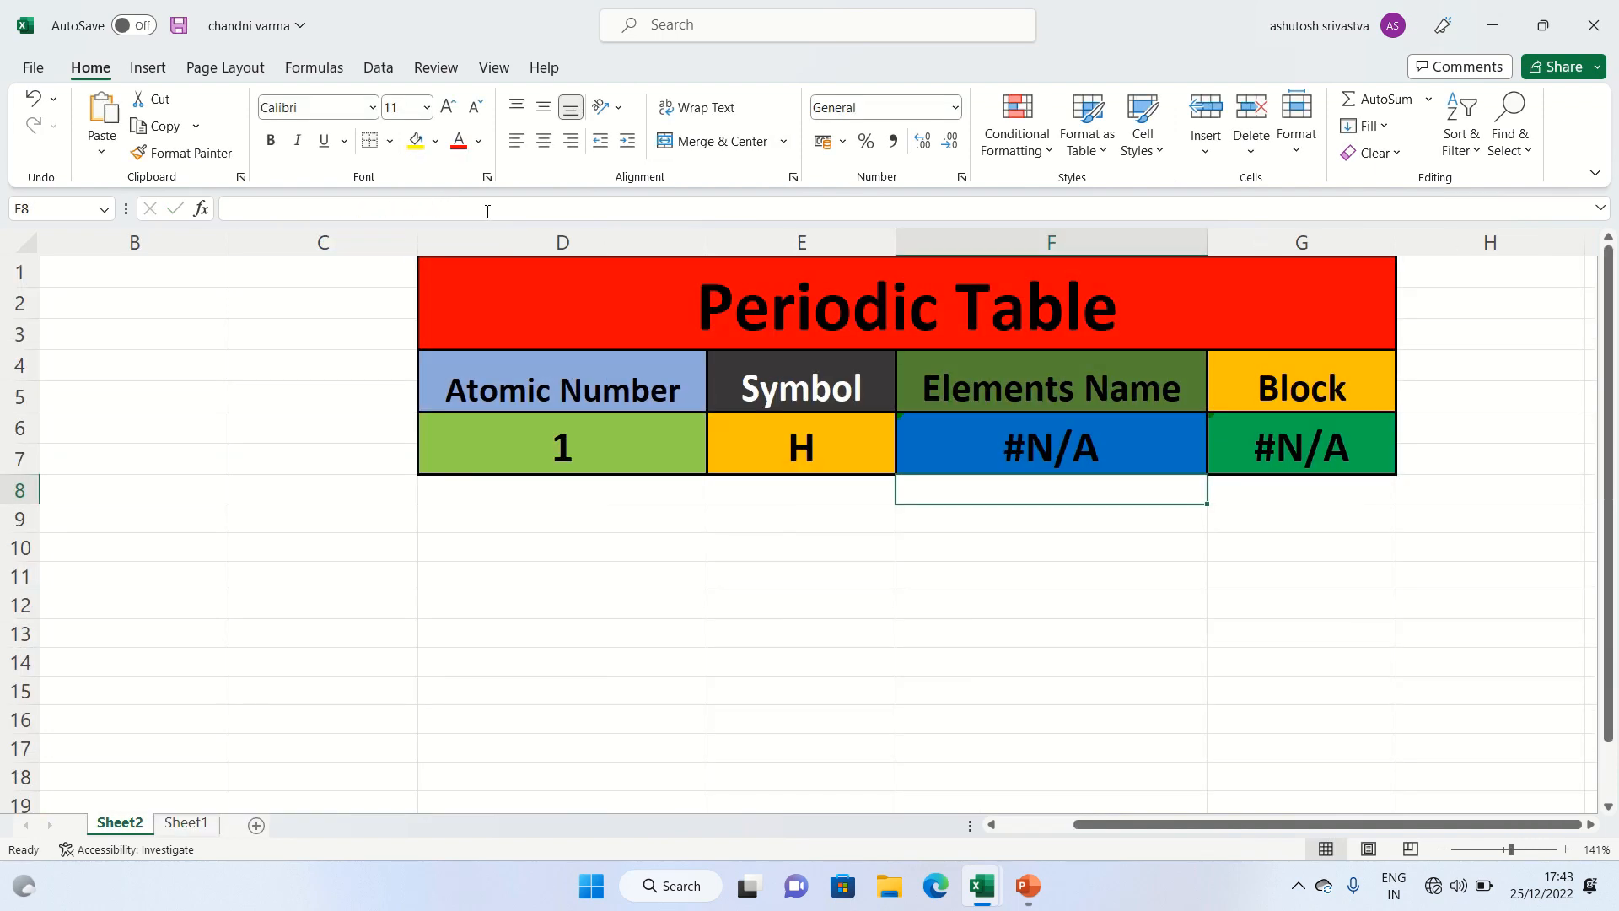
# Try changing the column index number in F6's VLOOKUP formula to 3
pyautogui.click(1007, 459)
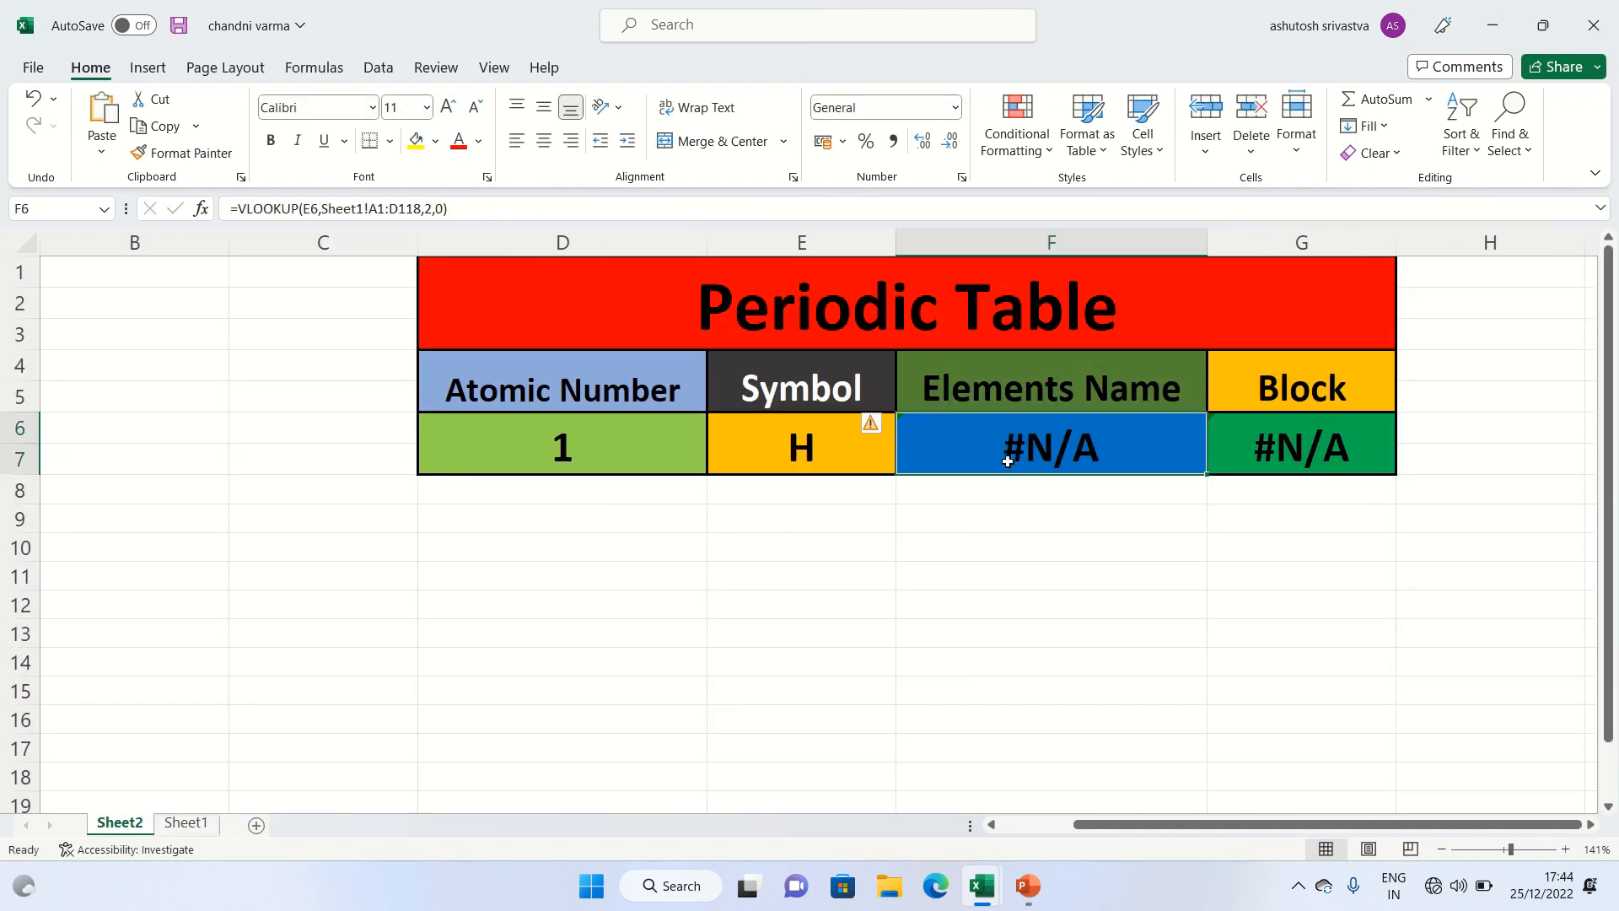
pyautogui.click(434, 211)
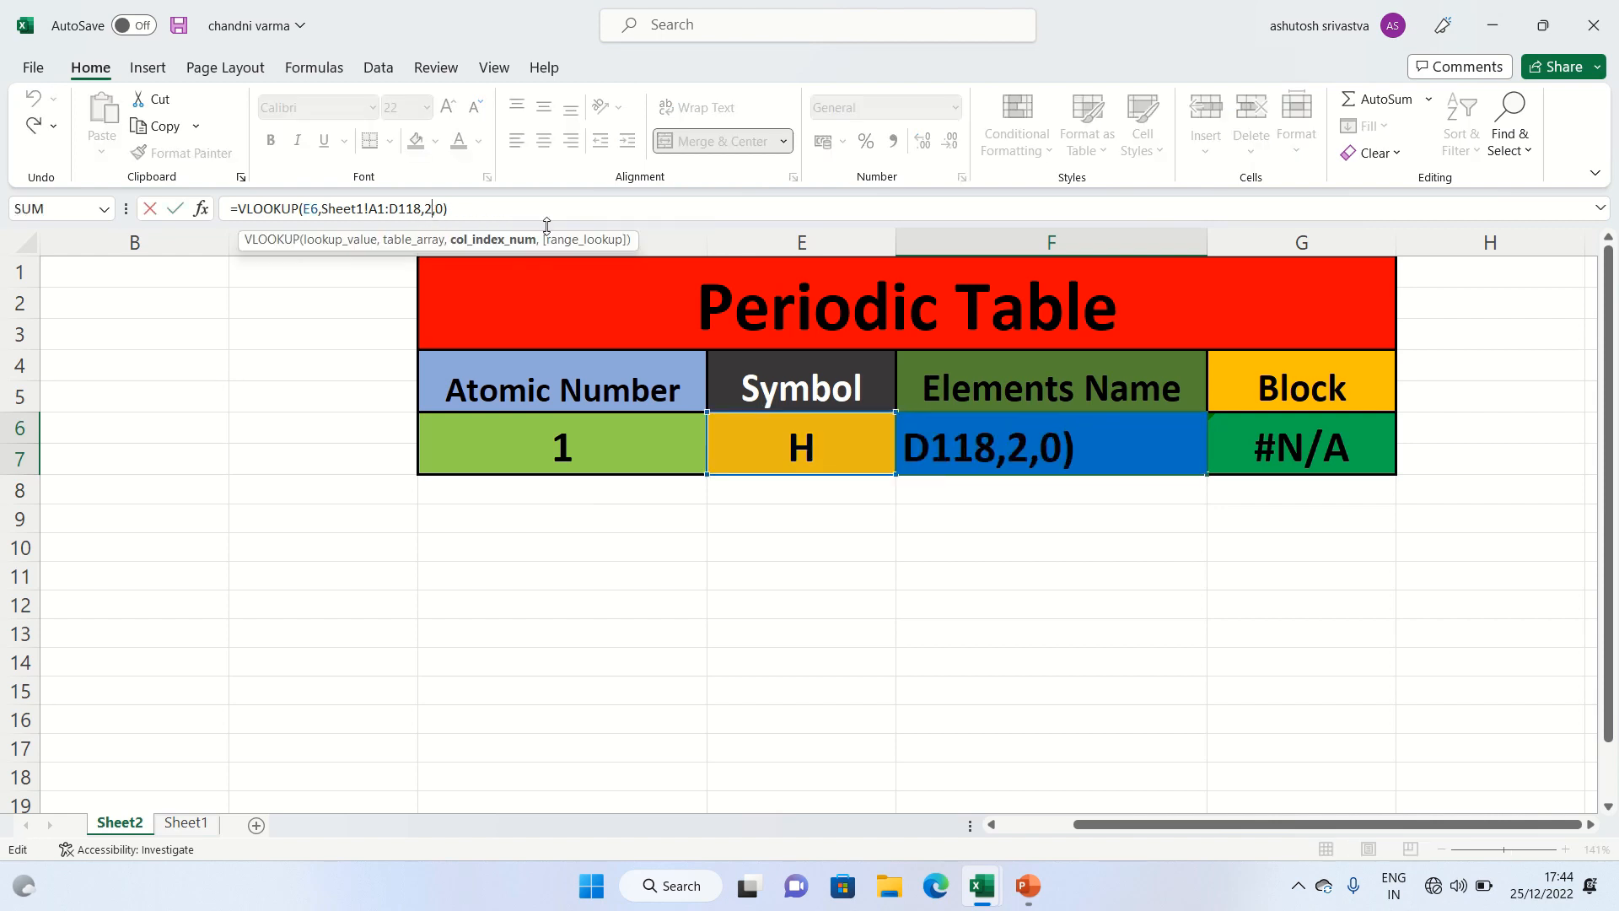
pyautogui.press('BackSpace')
pyautogui.write('3')
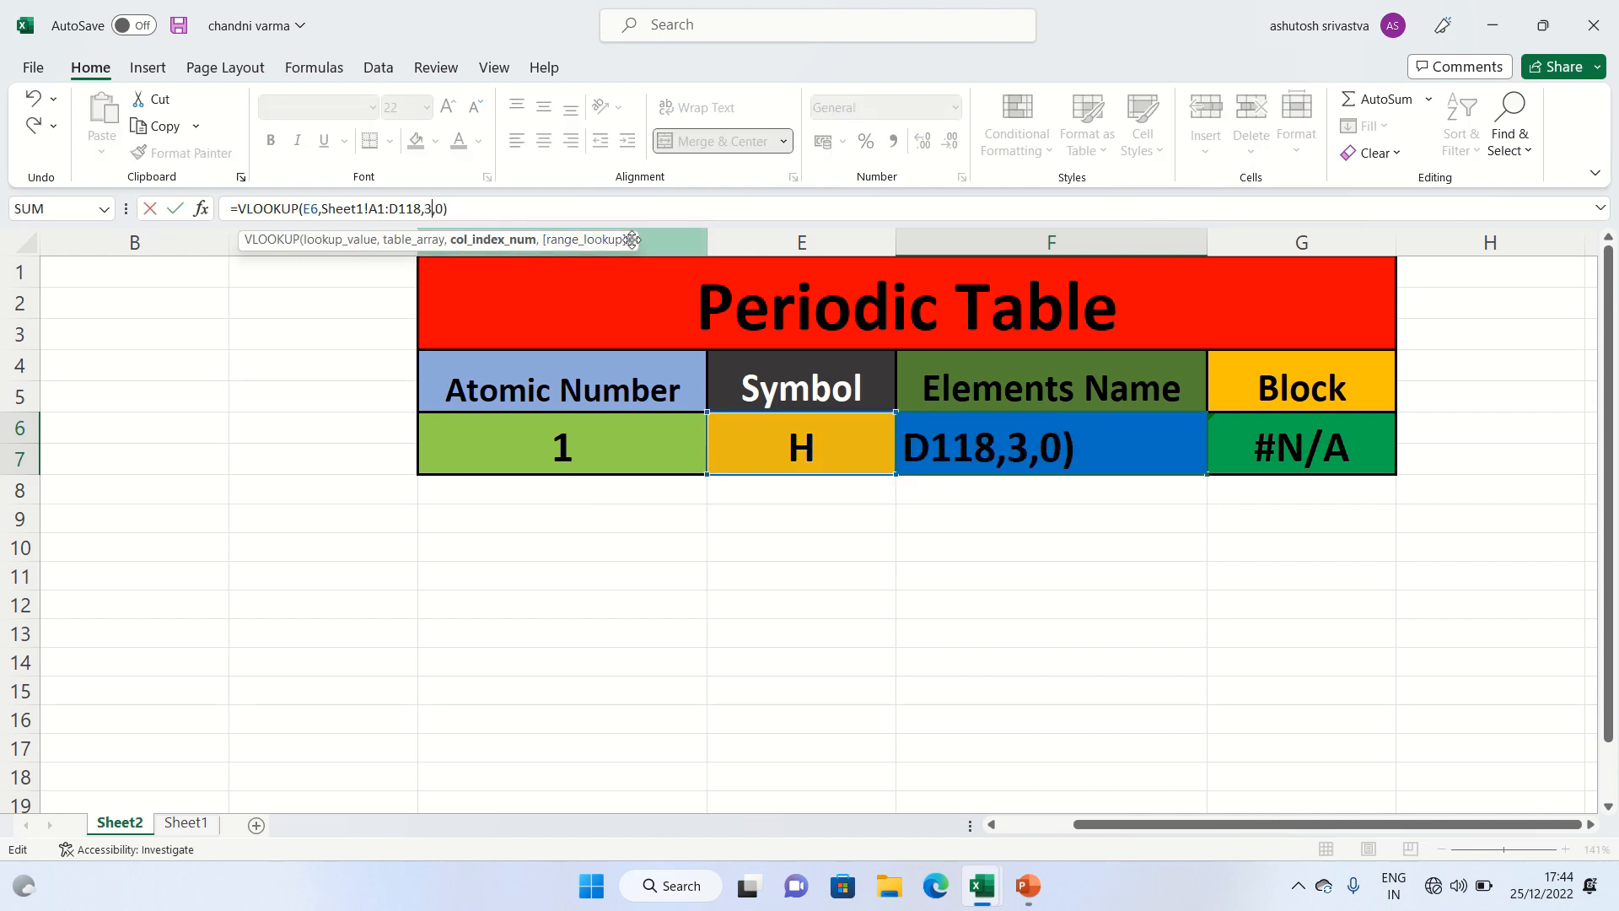
pyautogui.press('Return')
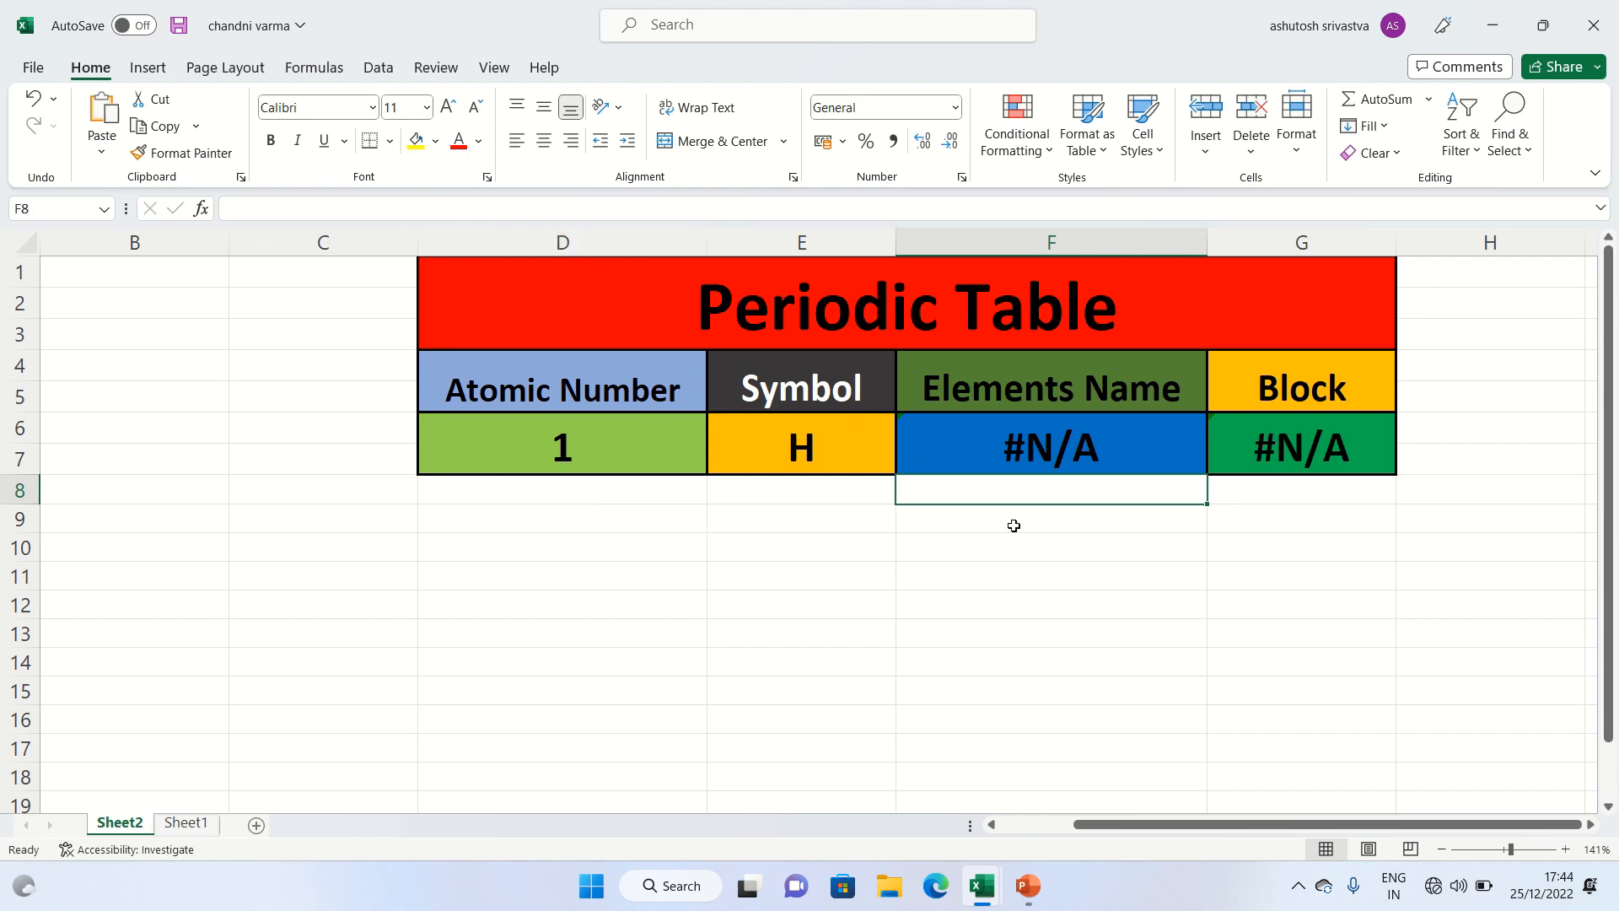
pyautogui.click(1020, 449)
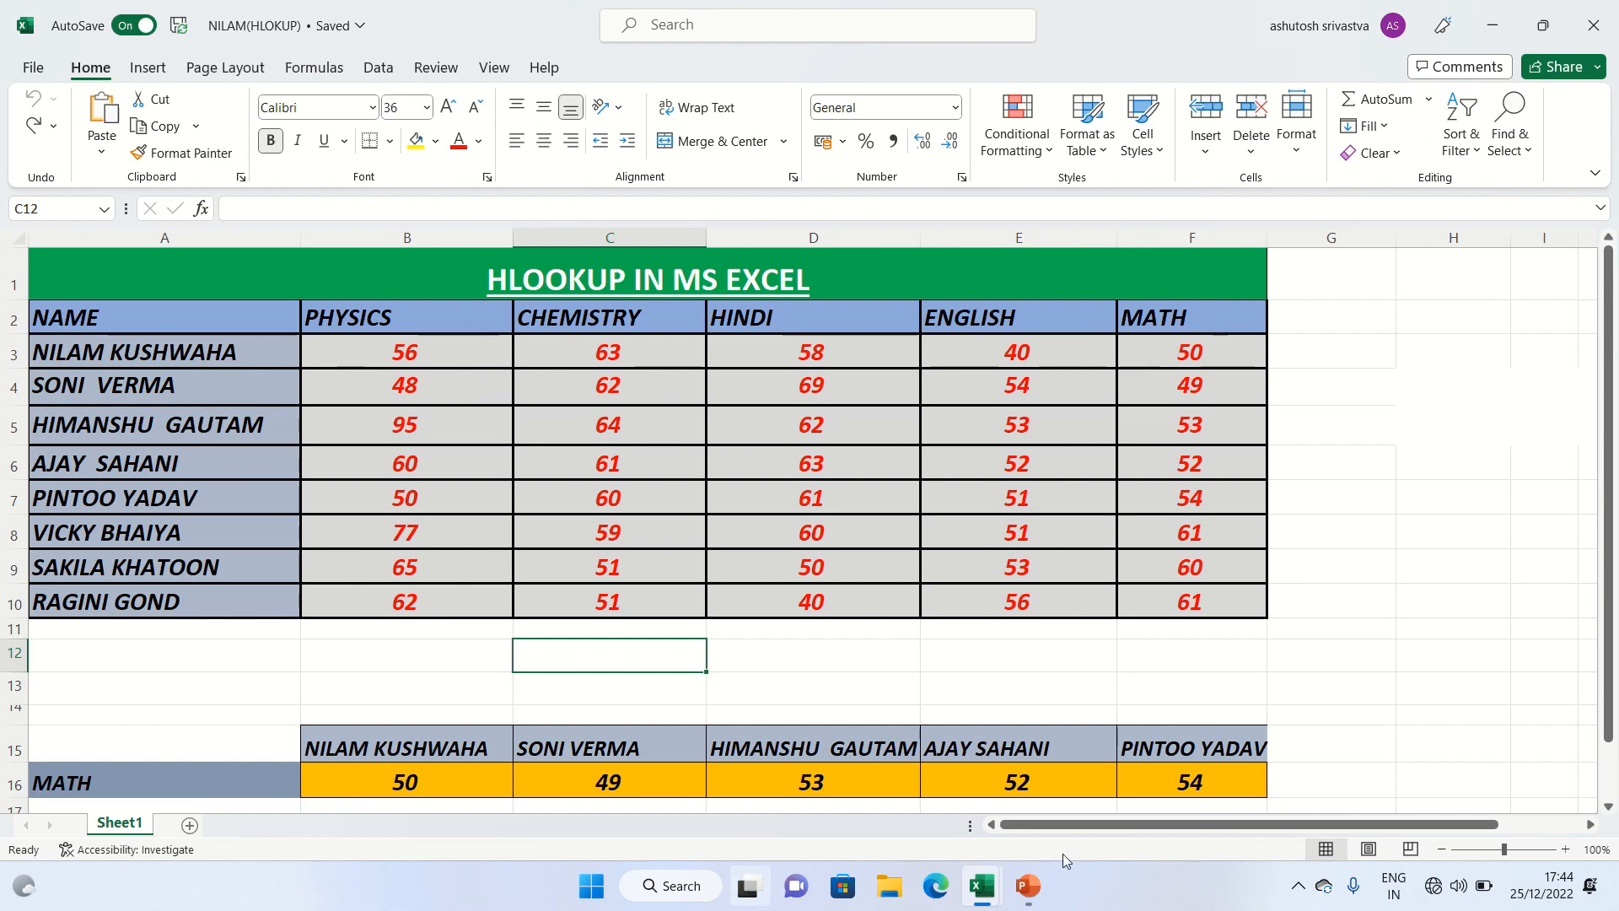
# Return to the periodic table workbook and examine the VLOOKUP formula in the Elements Name cell F6
pyautogui.moveTo(981, 885)
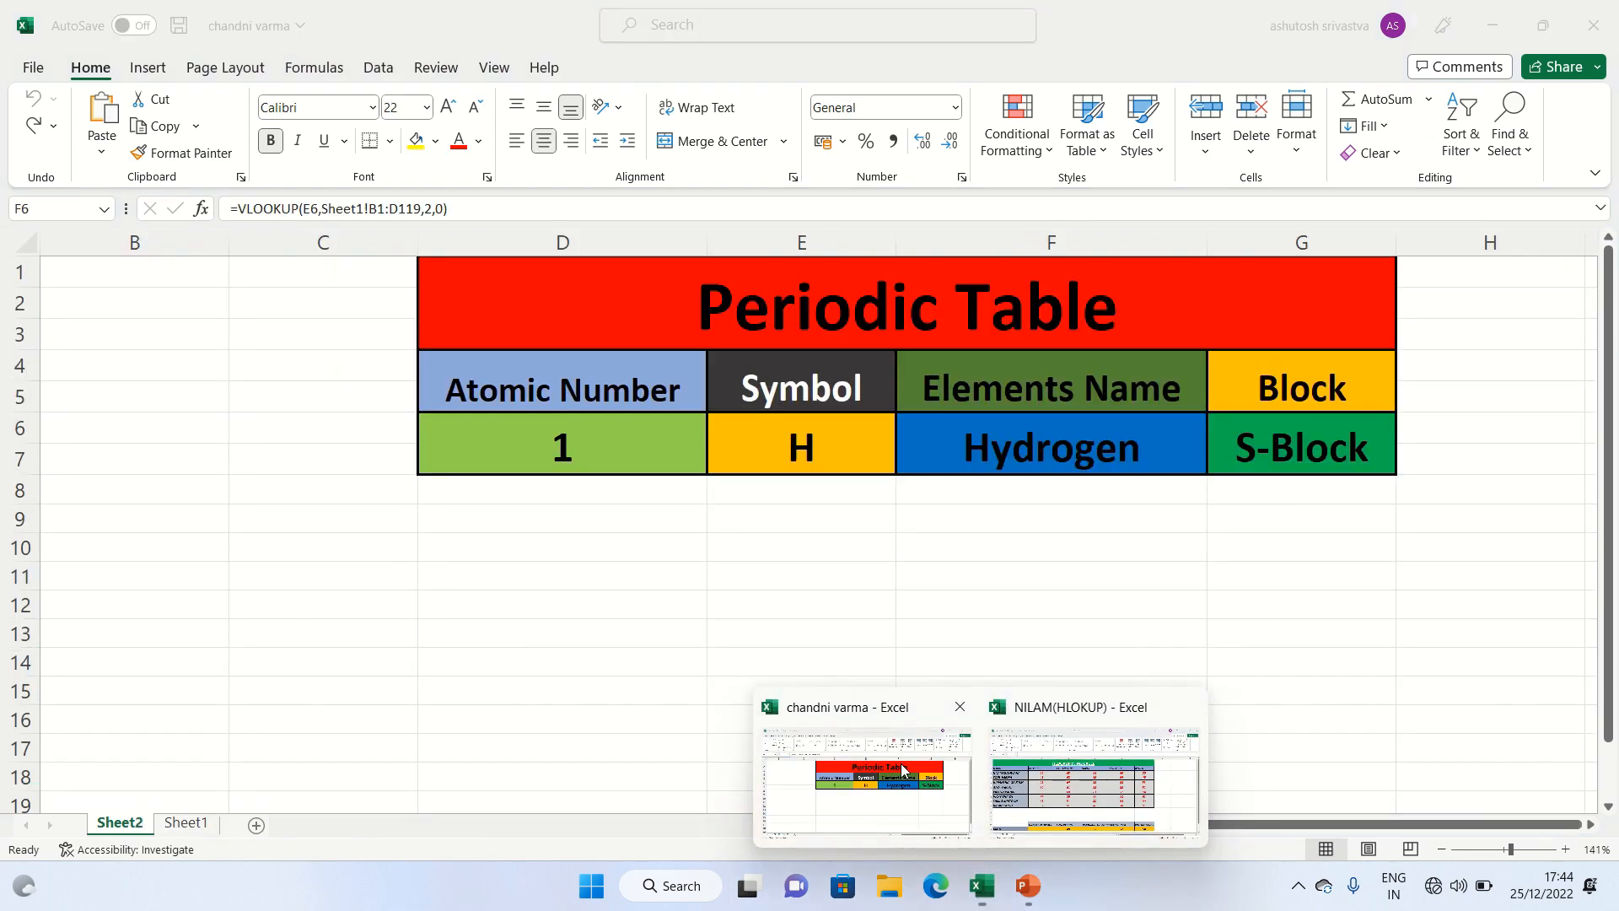
pyautogui.click(902, 769)
pyautogui.click(1068, 634)
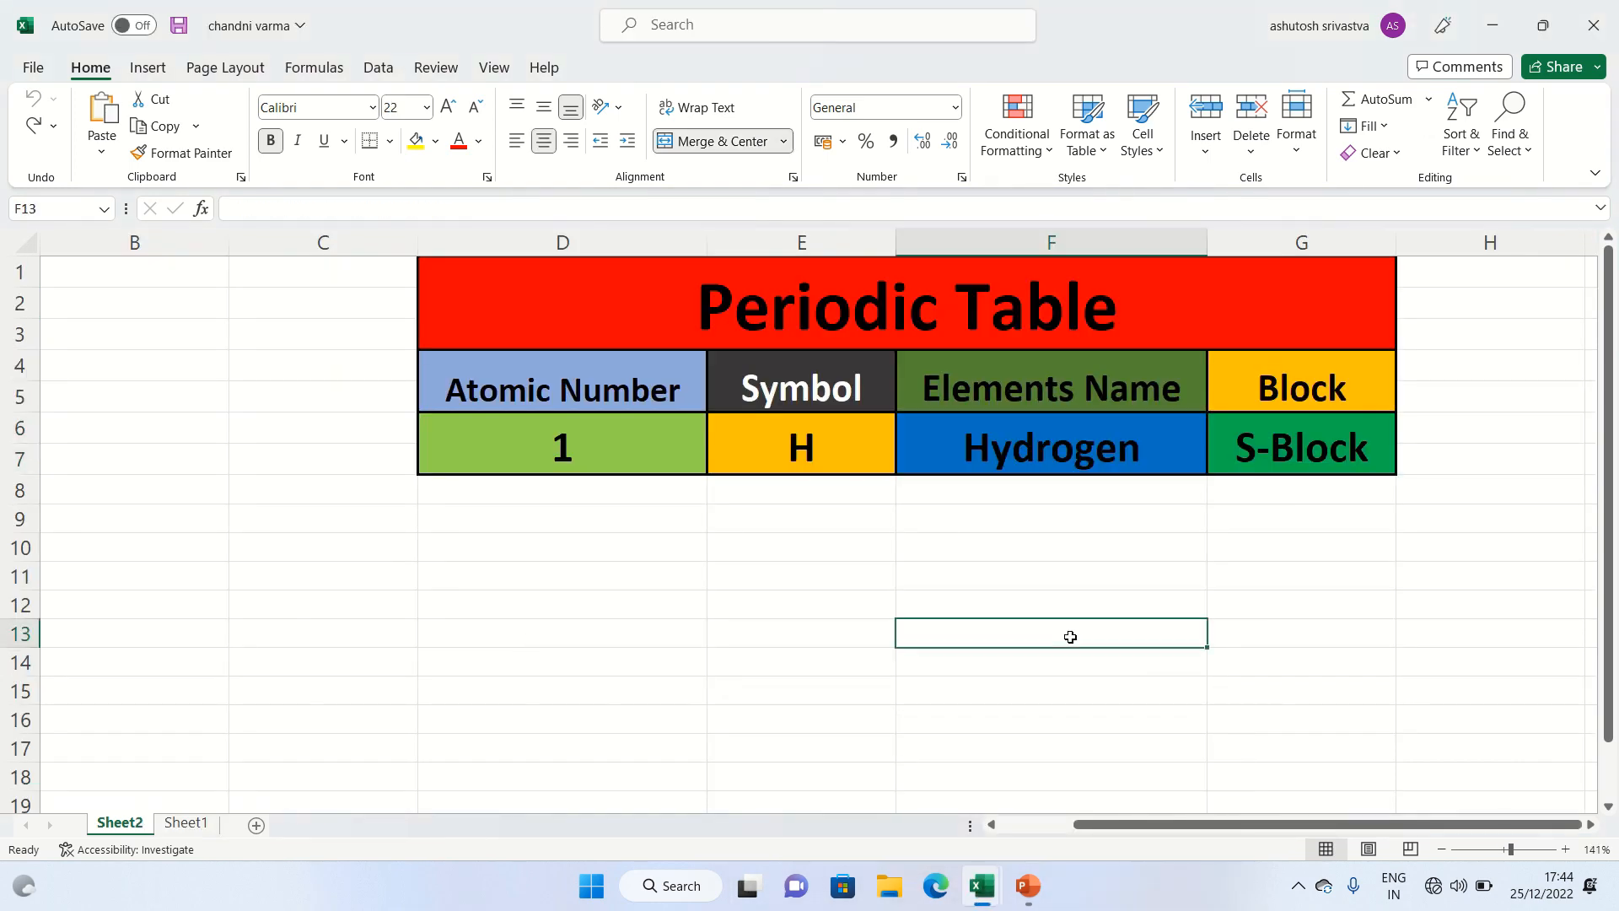
pyautogui.click(1102, 464)
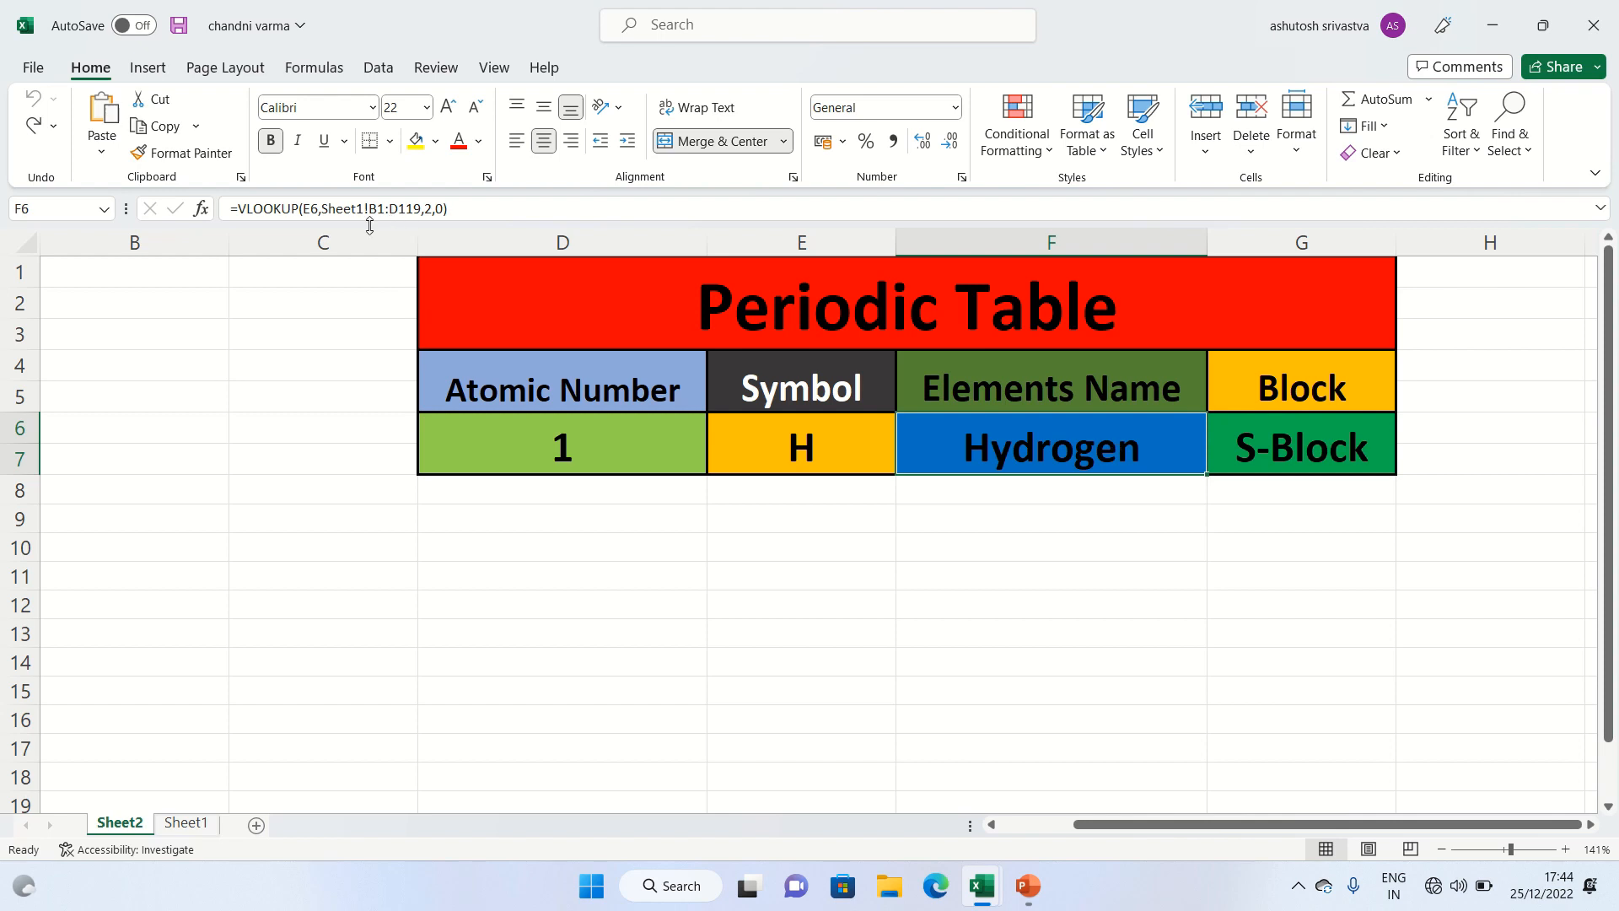
pyautogui.scroll(-5, 304, 468)
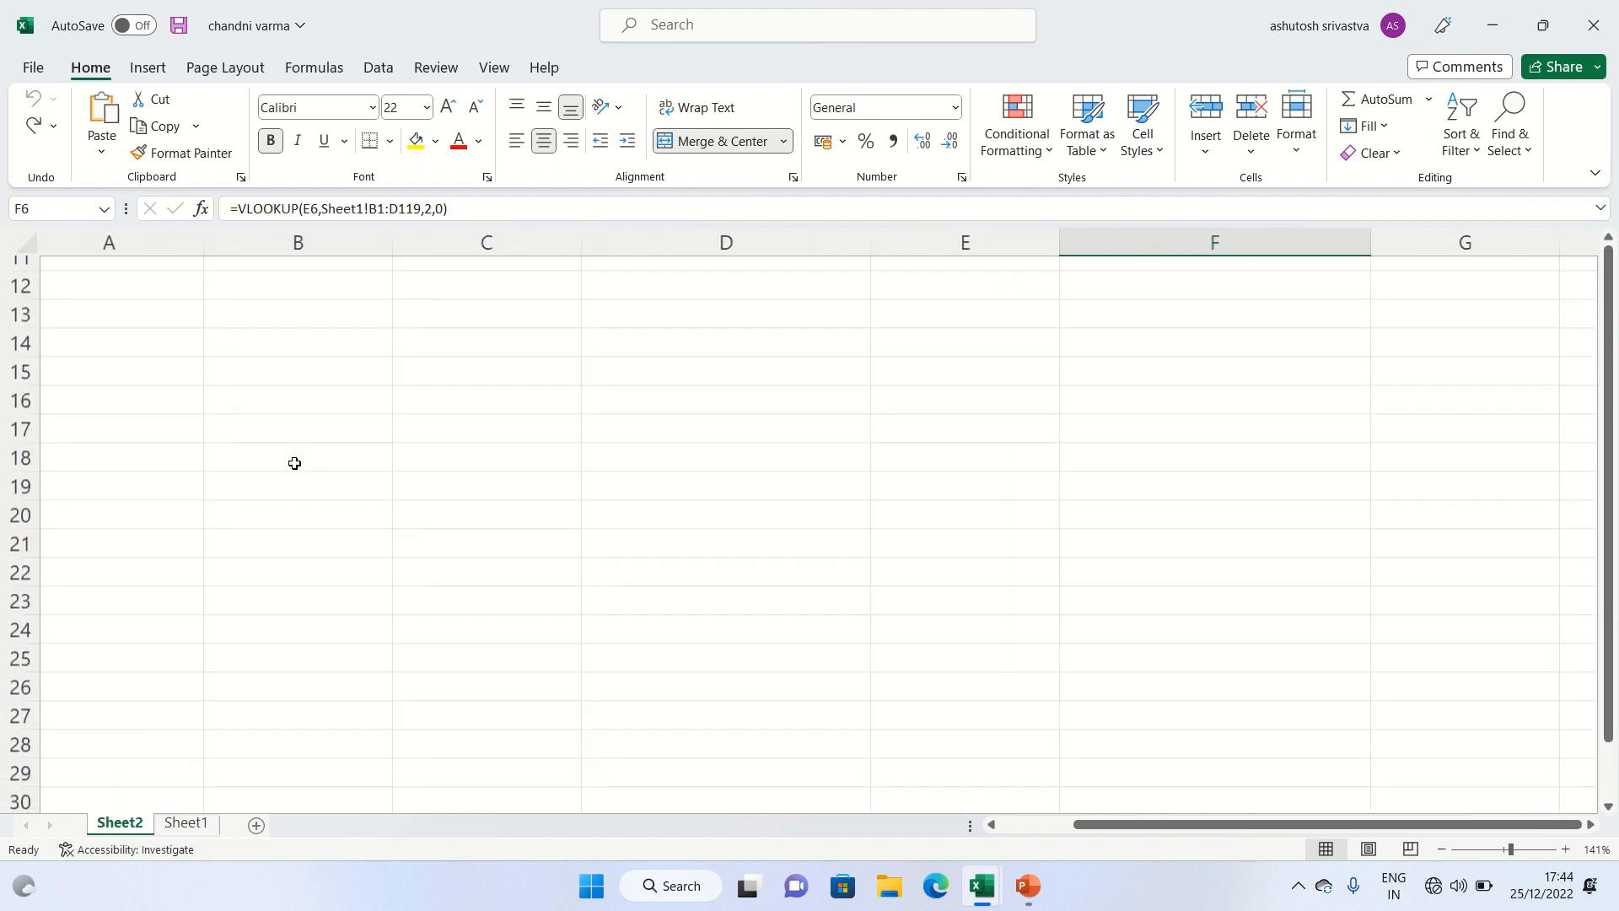
pyautogui.scroll(5, 1549, 547)
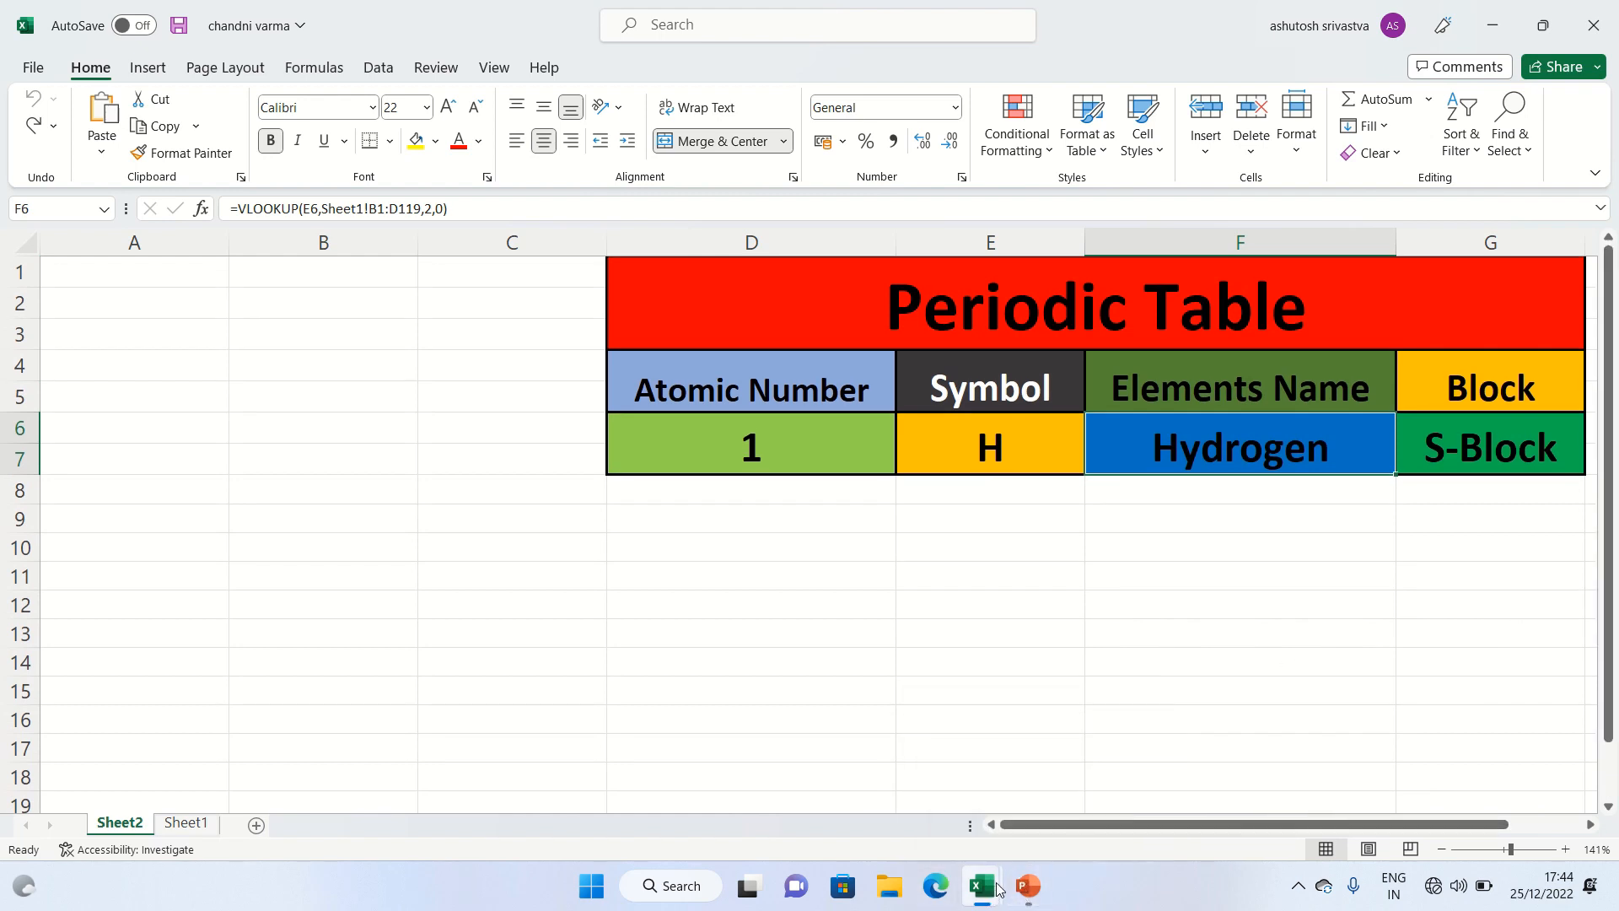
# Switch to the HLOOKUP marks workbook and delete the subject and marks in A16:F16
pyautogui.moveTo(997, 887)
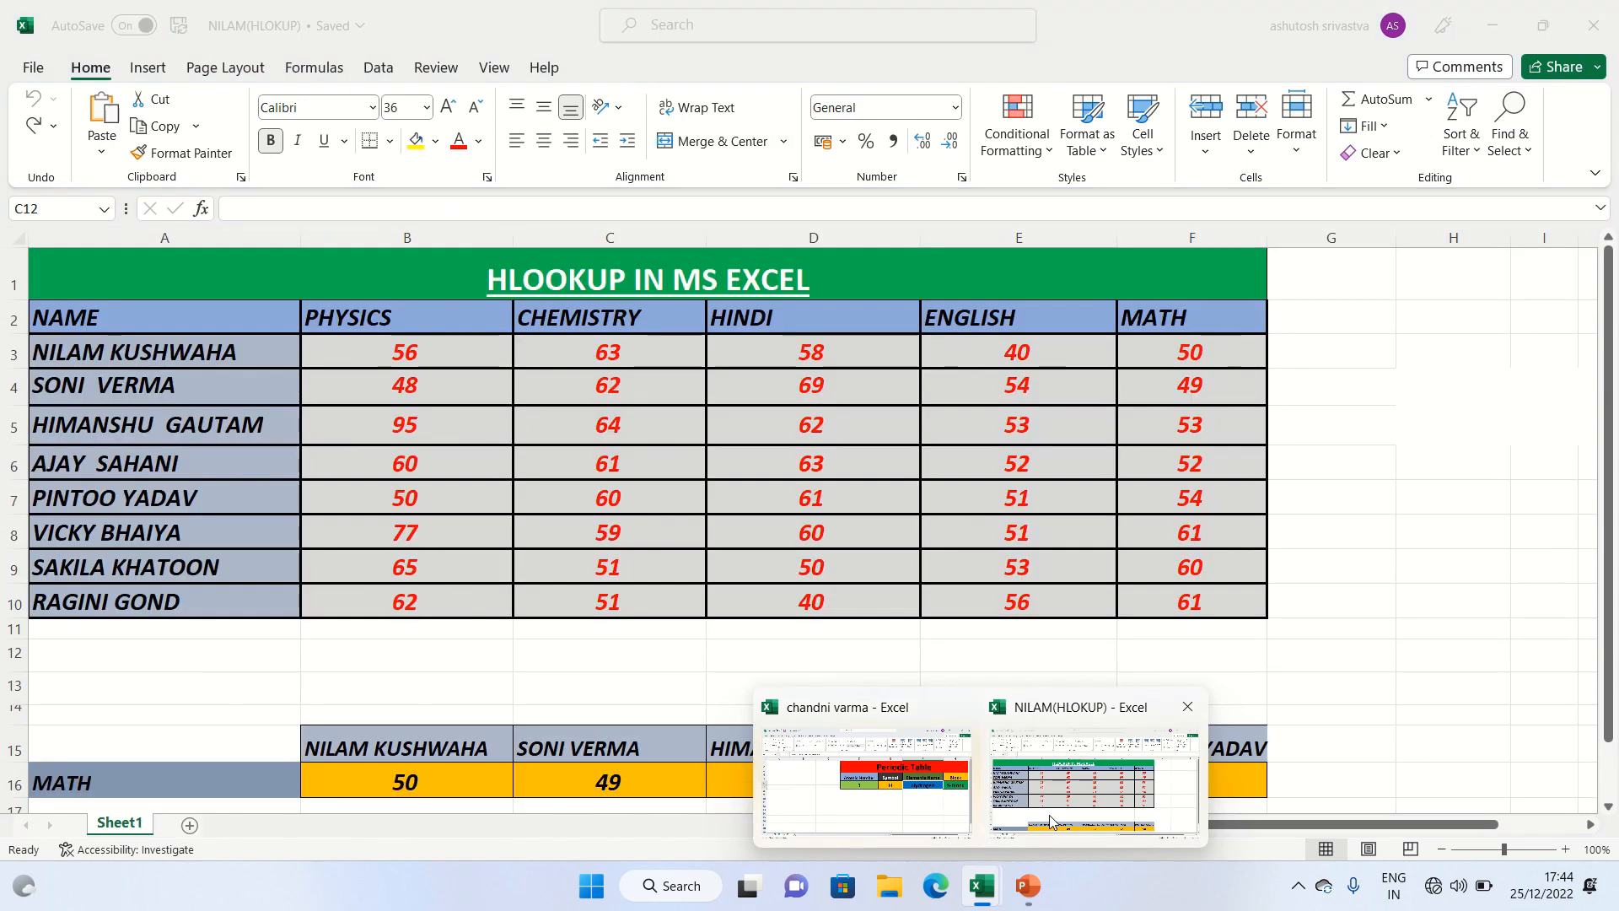
pyautogui.click(1054, 818)
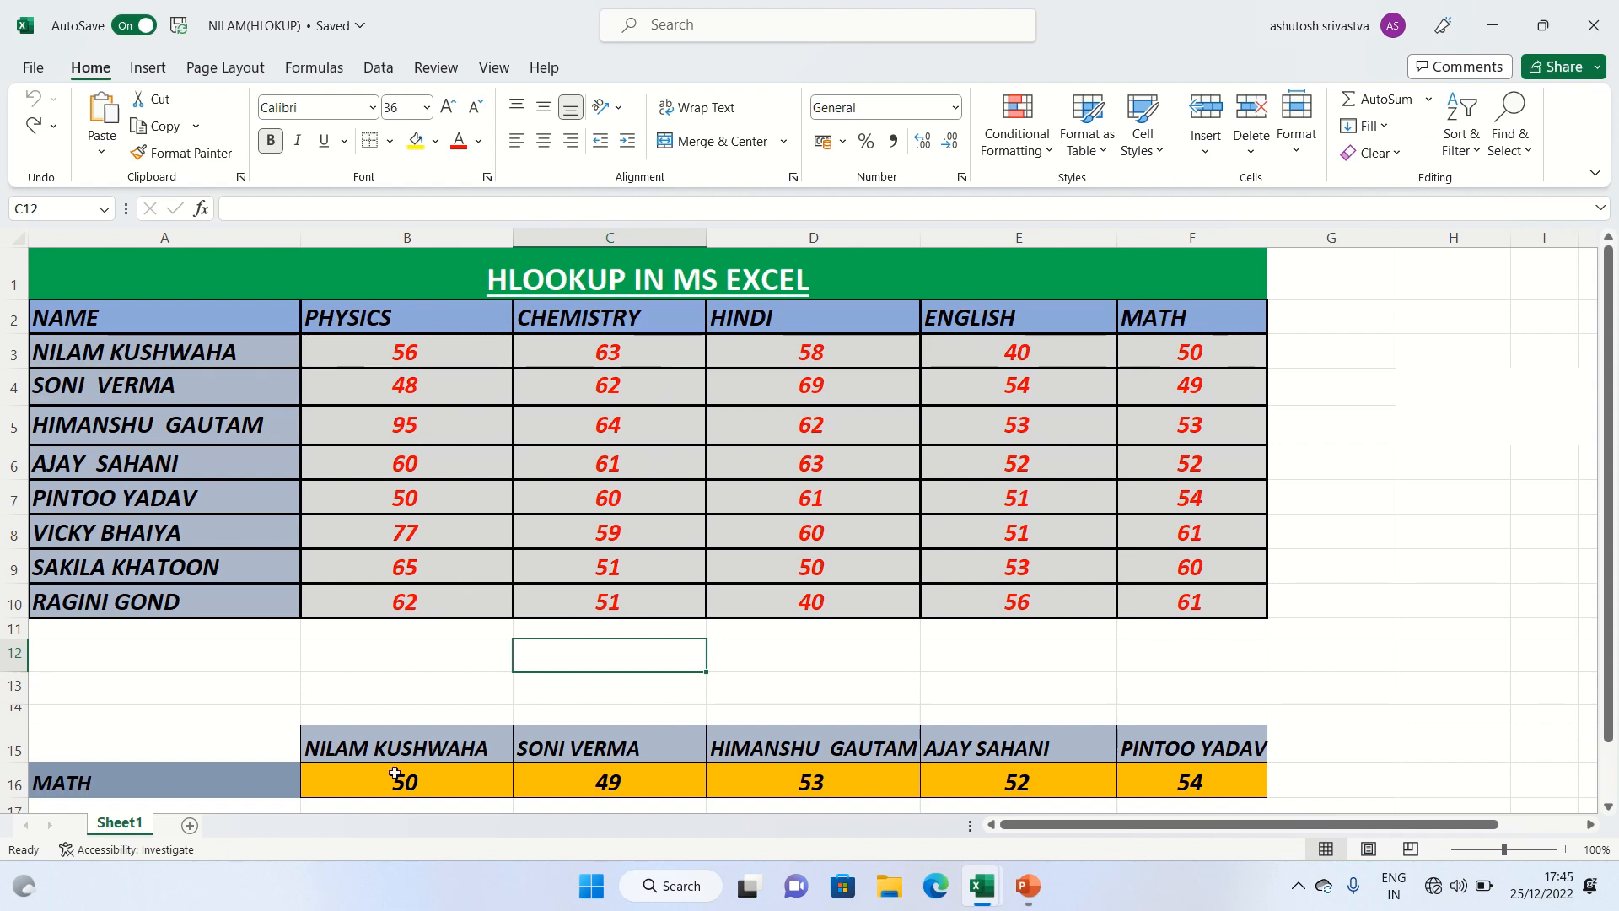
pyautogui.moveTo(80, 777); pyautogui.dragTo(1201, 765)
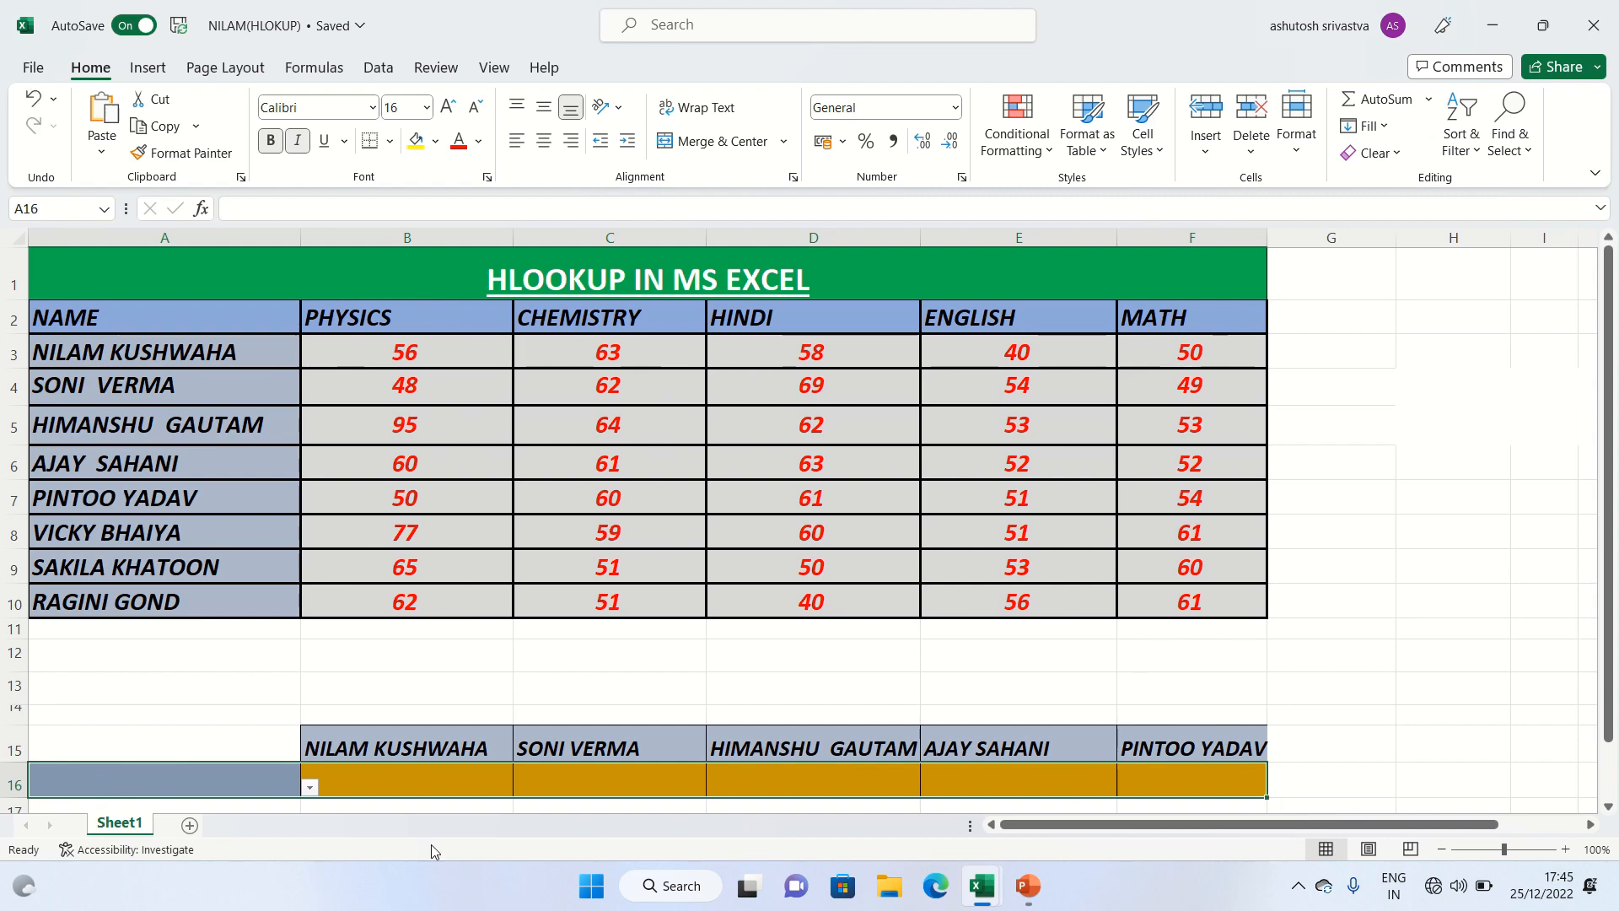
pyautogui.click(237, 774)
pyautogui.press('Delete')
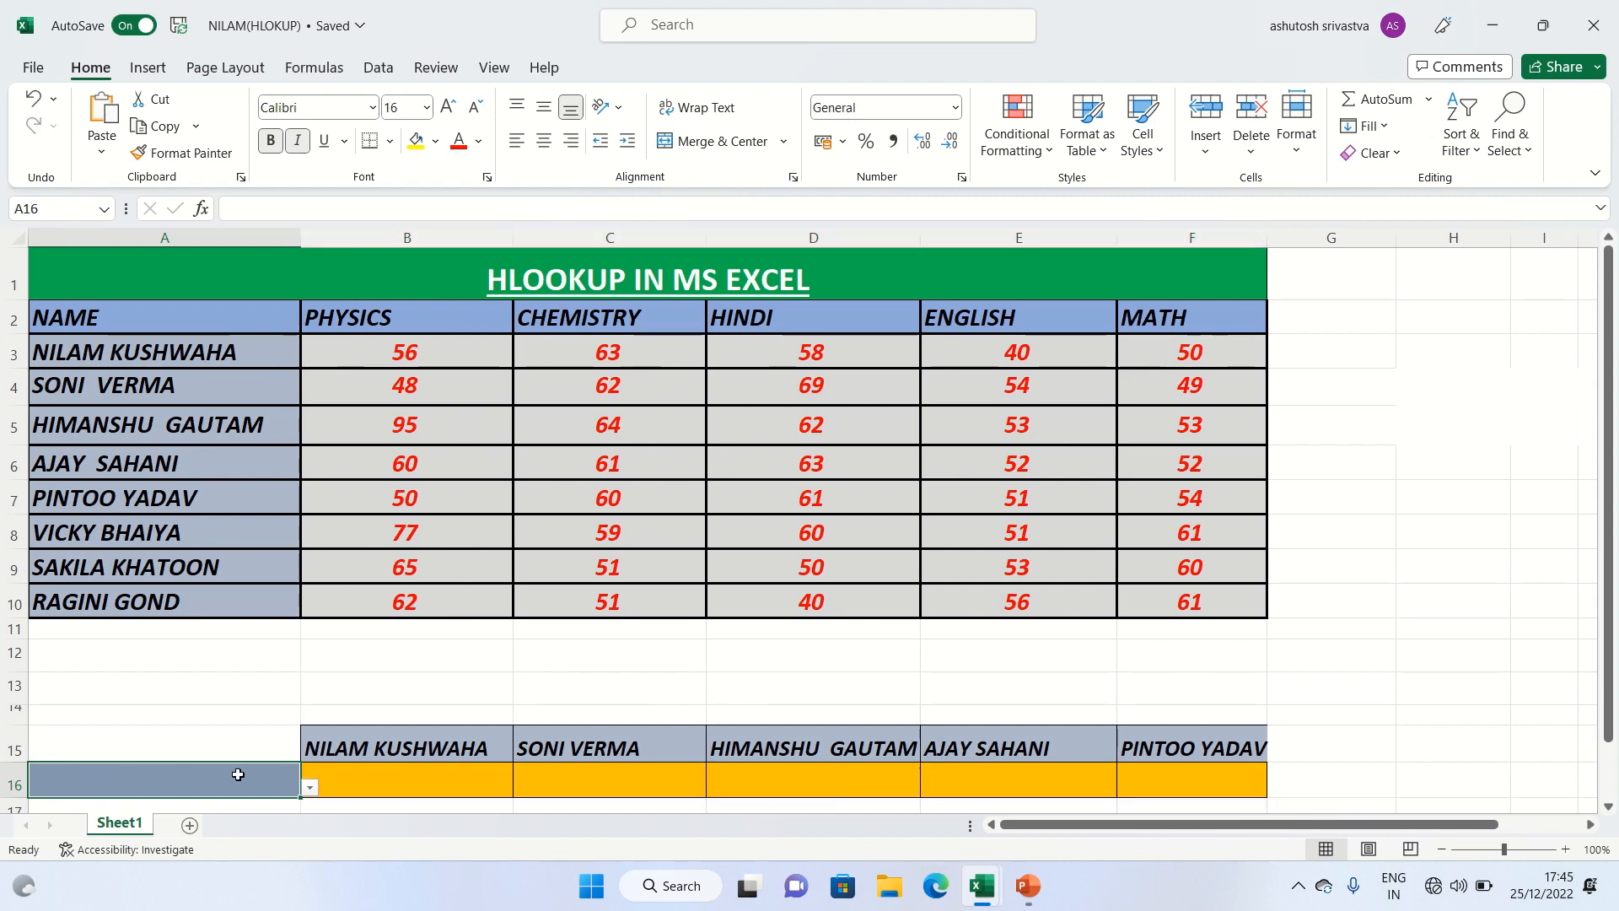
# Clear everything from cell A16, including its formatting and drop-down list
pyautogui.click(1399, 158)
pyautogui.click(1400, 176)
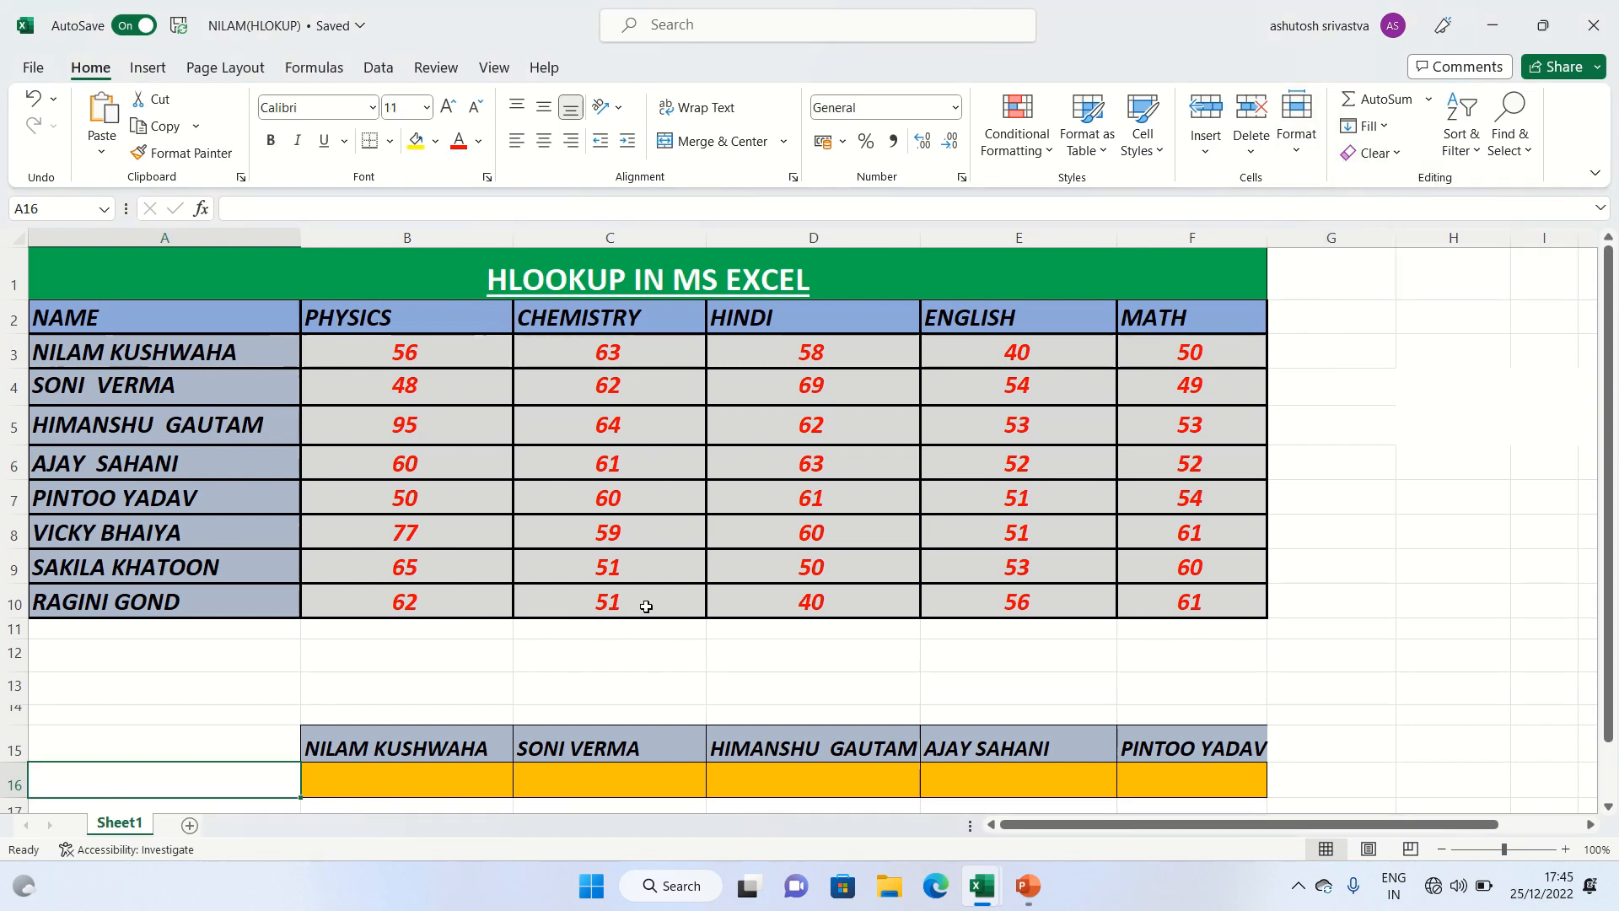
pyautogui.click(604, 631)
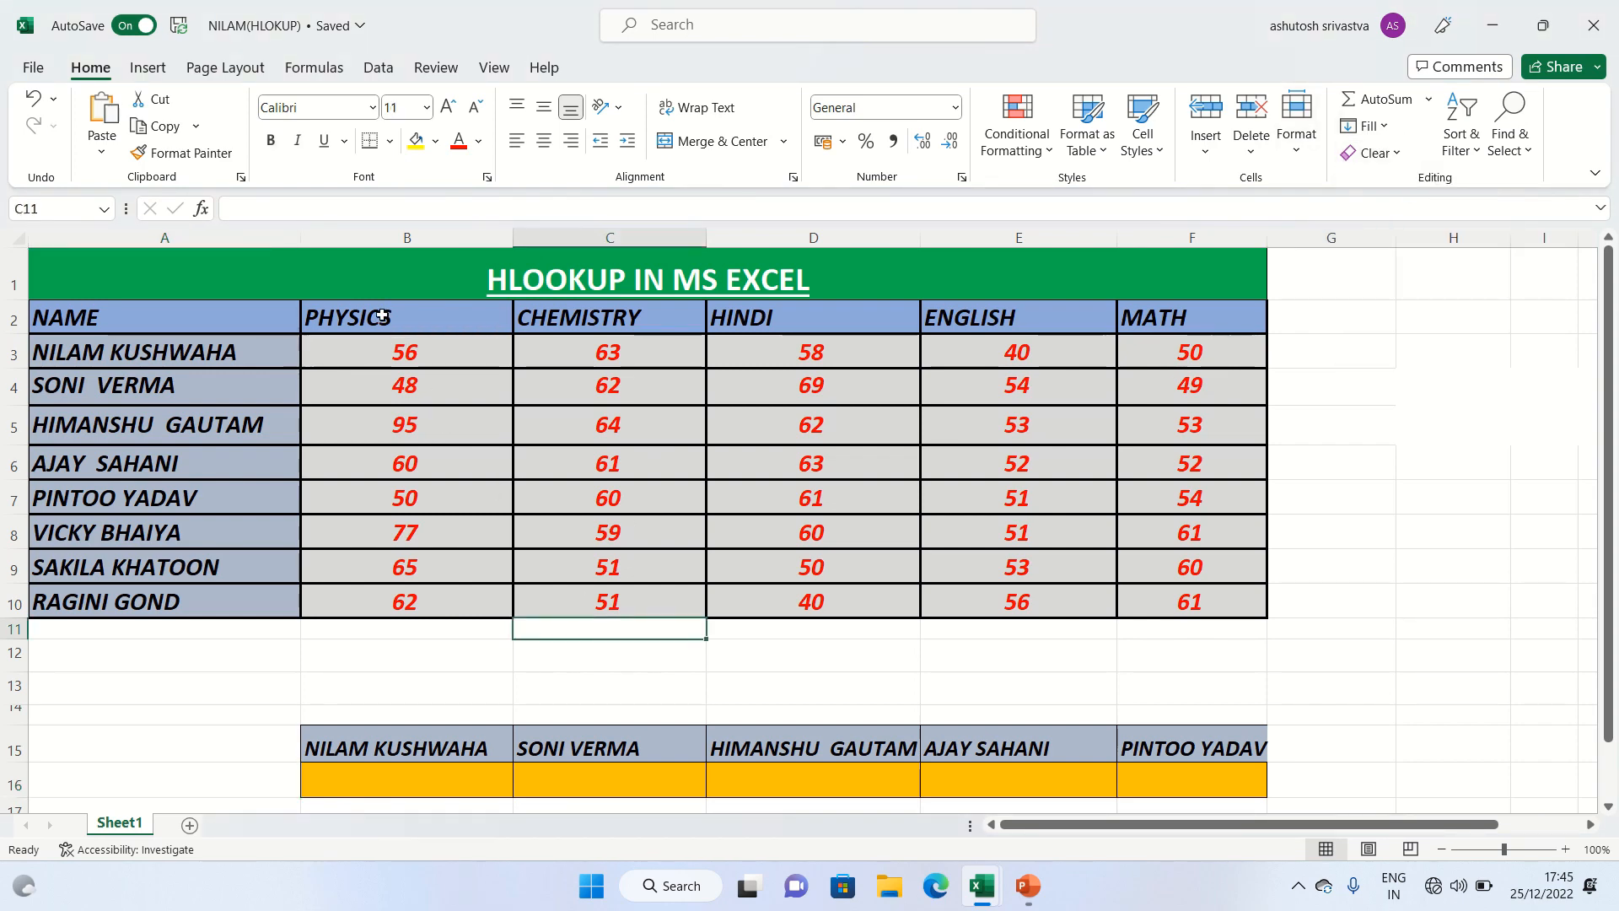
# Enter physics in H2 and chemistry in H3, beside the marks table
pyautogui.click(1320, 323)
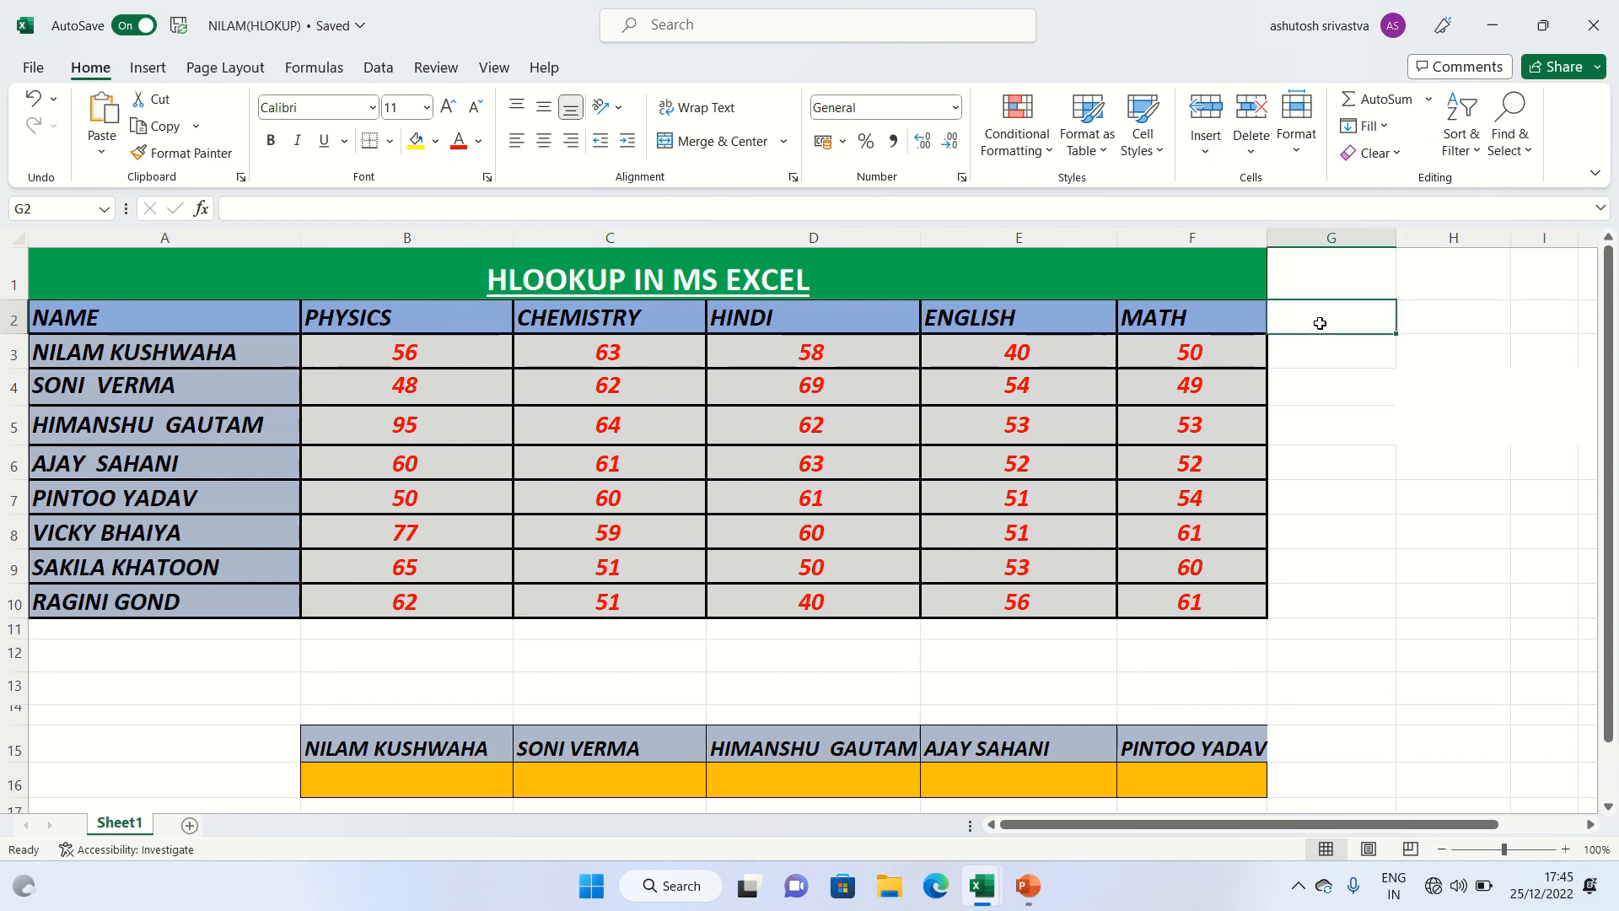
pyautogui.click(1447, 312)
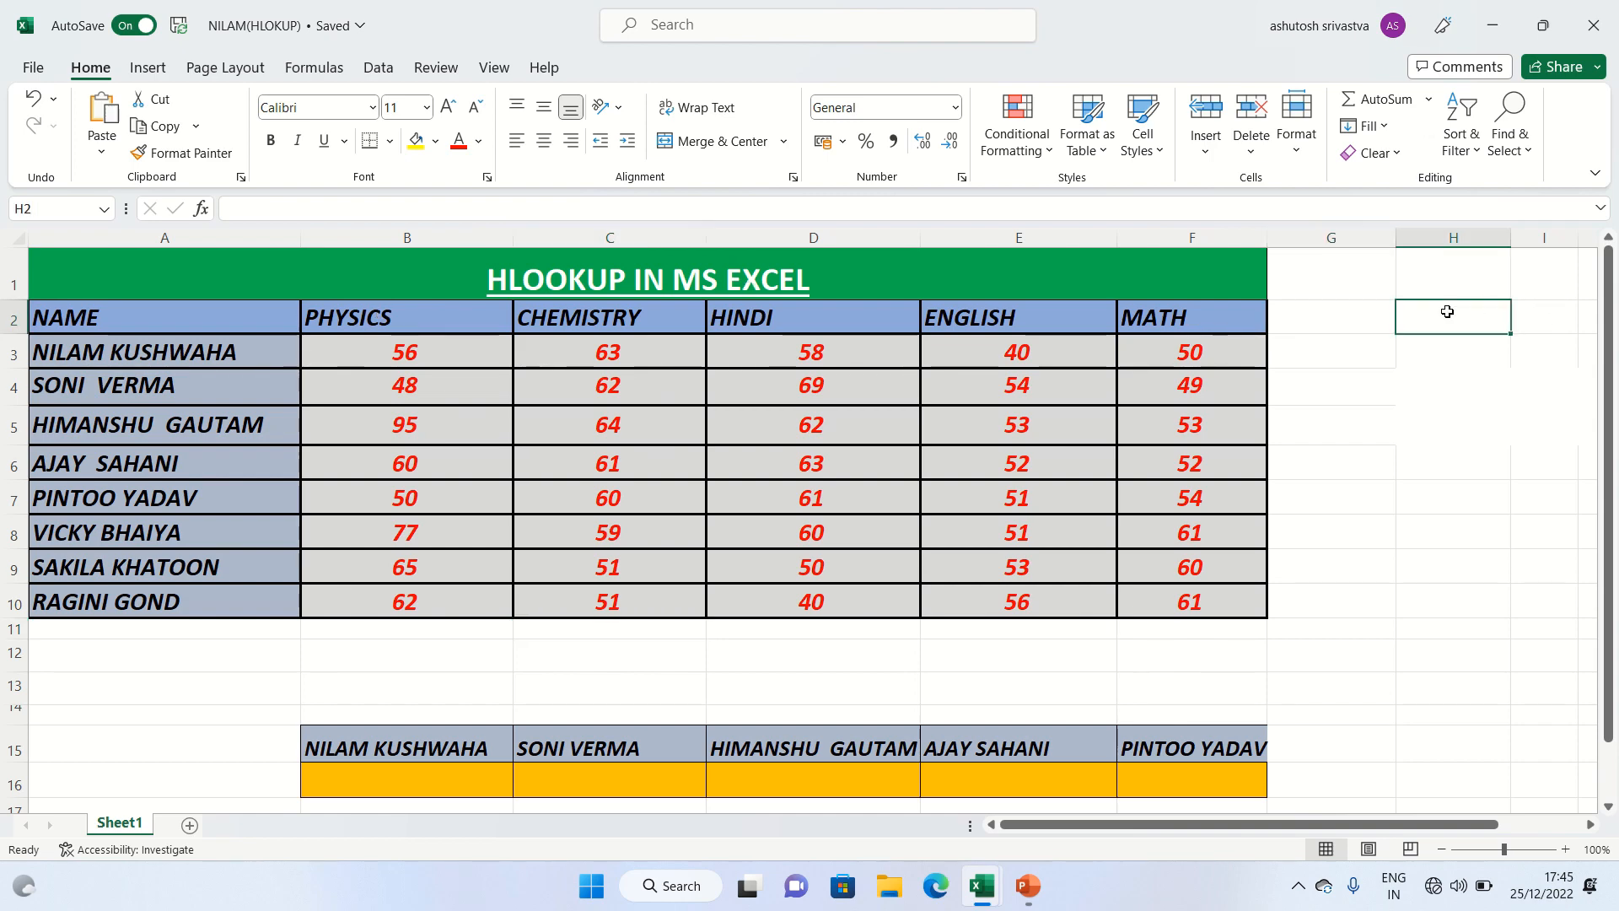
pyautogui.write('phys')
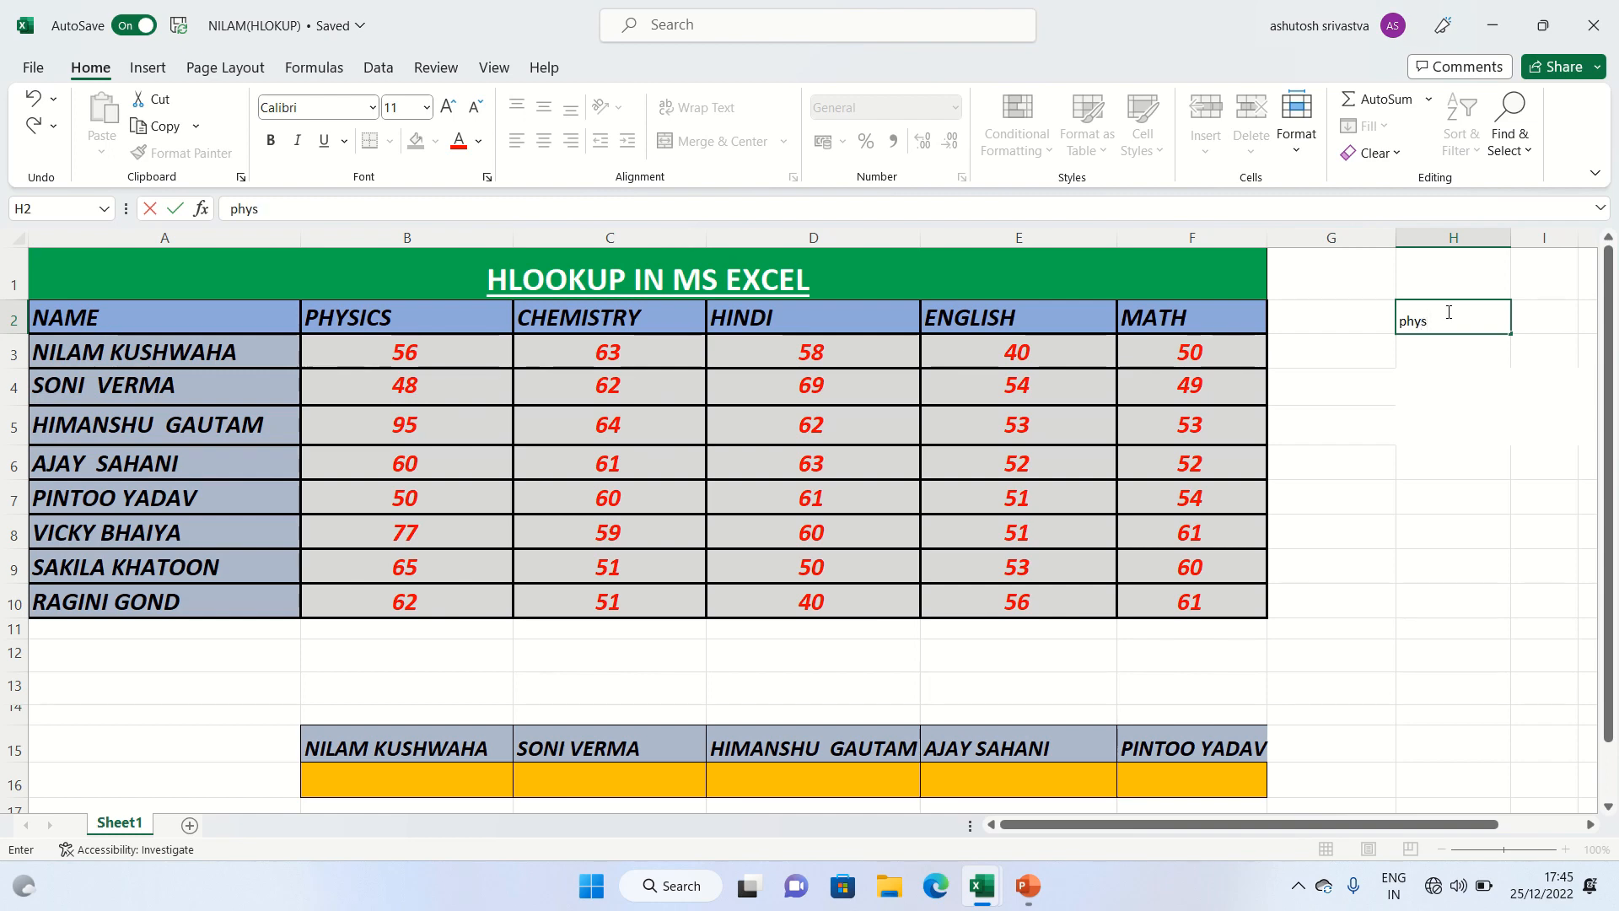
pyautogui.write('ics')
pyautogui.press('Return')
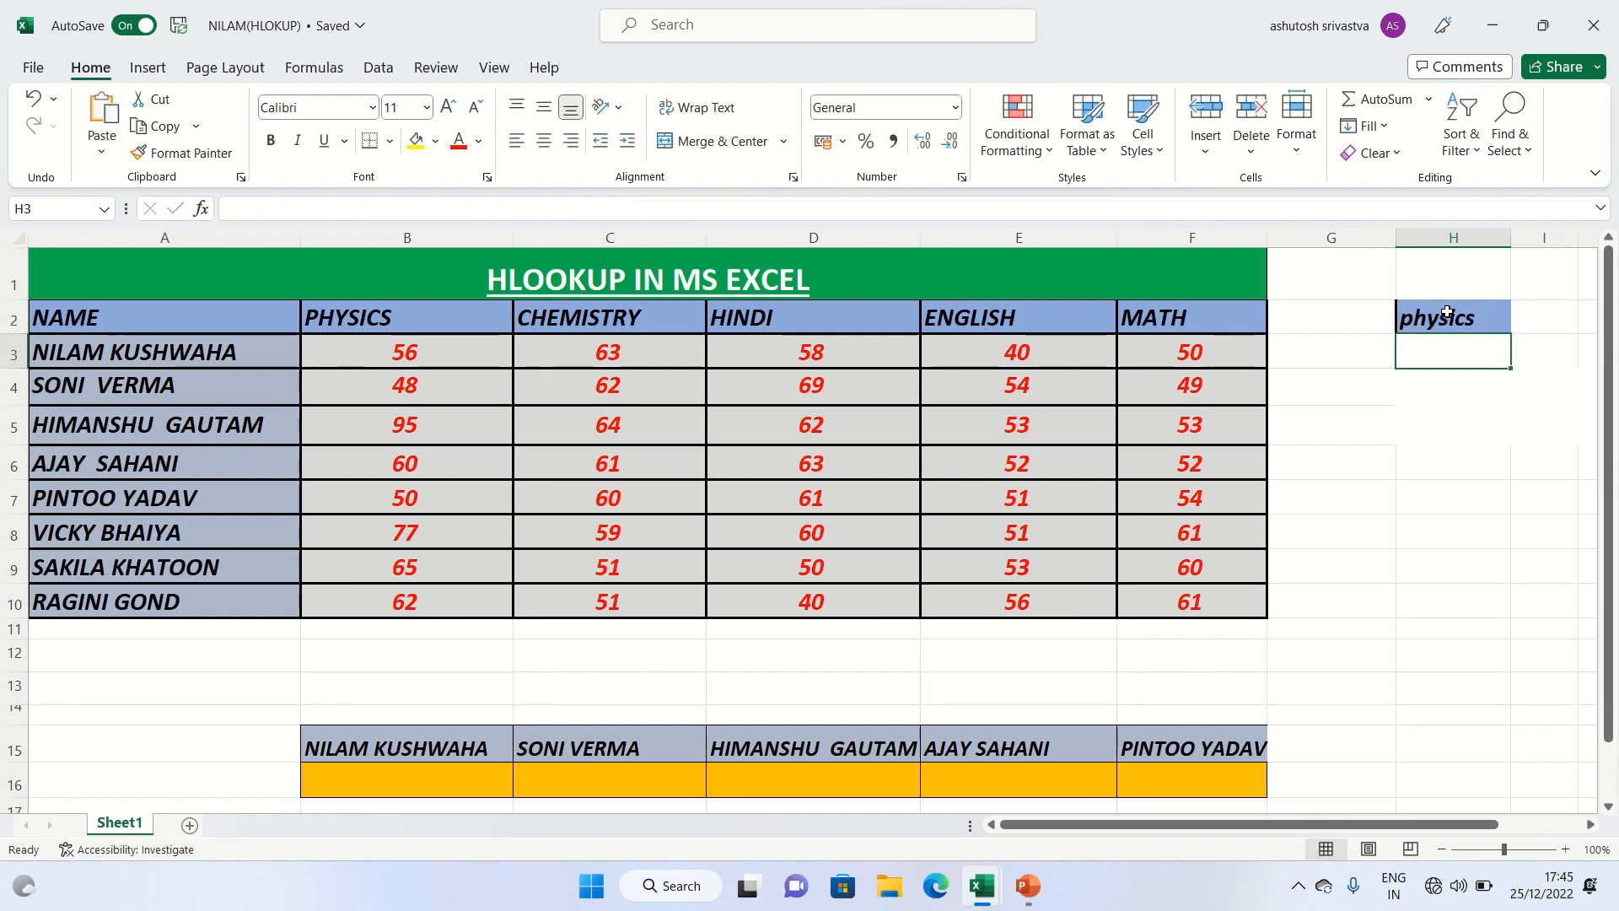
pyautogui.write('c')
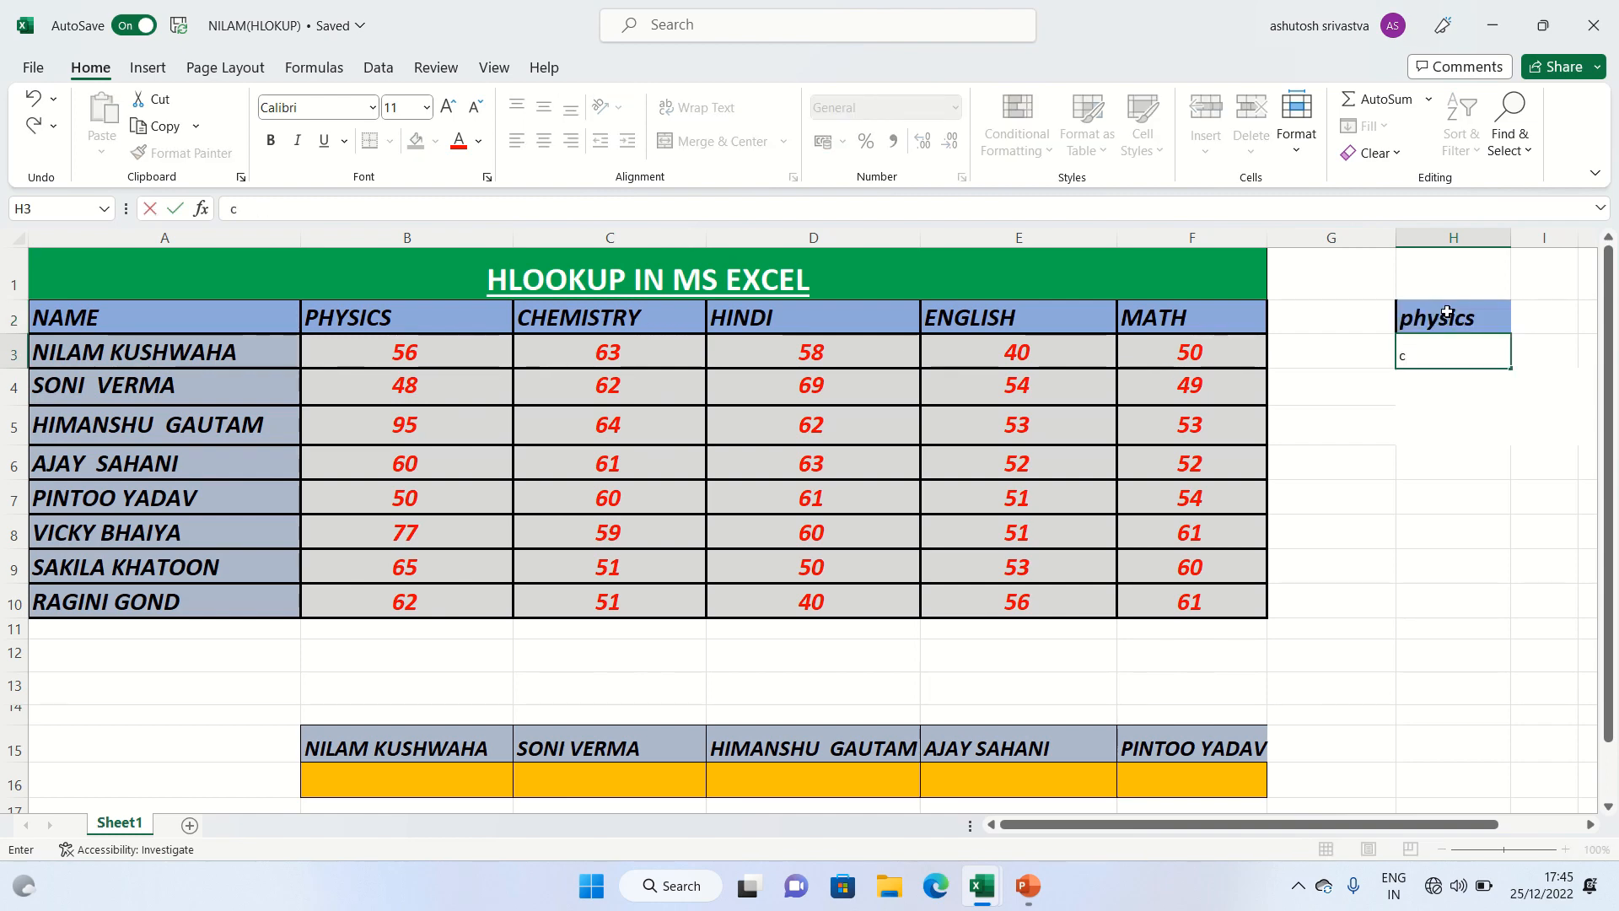
pyautogui.write('hemistry')
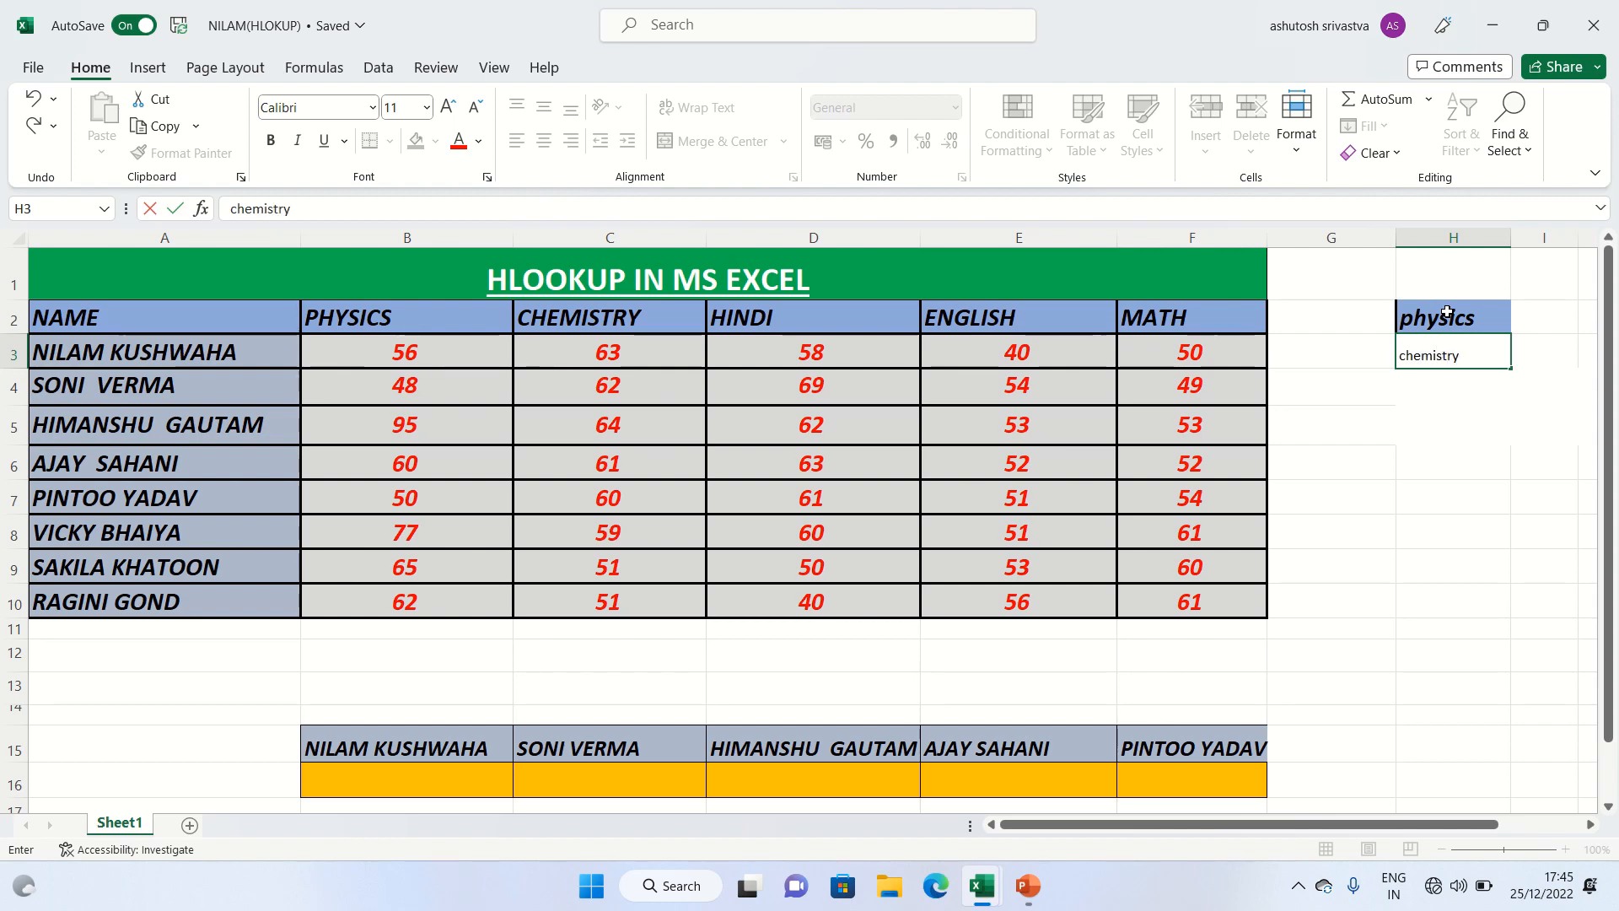
pyautogui.press('Return')
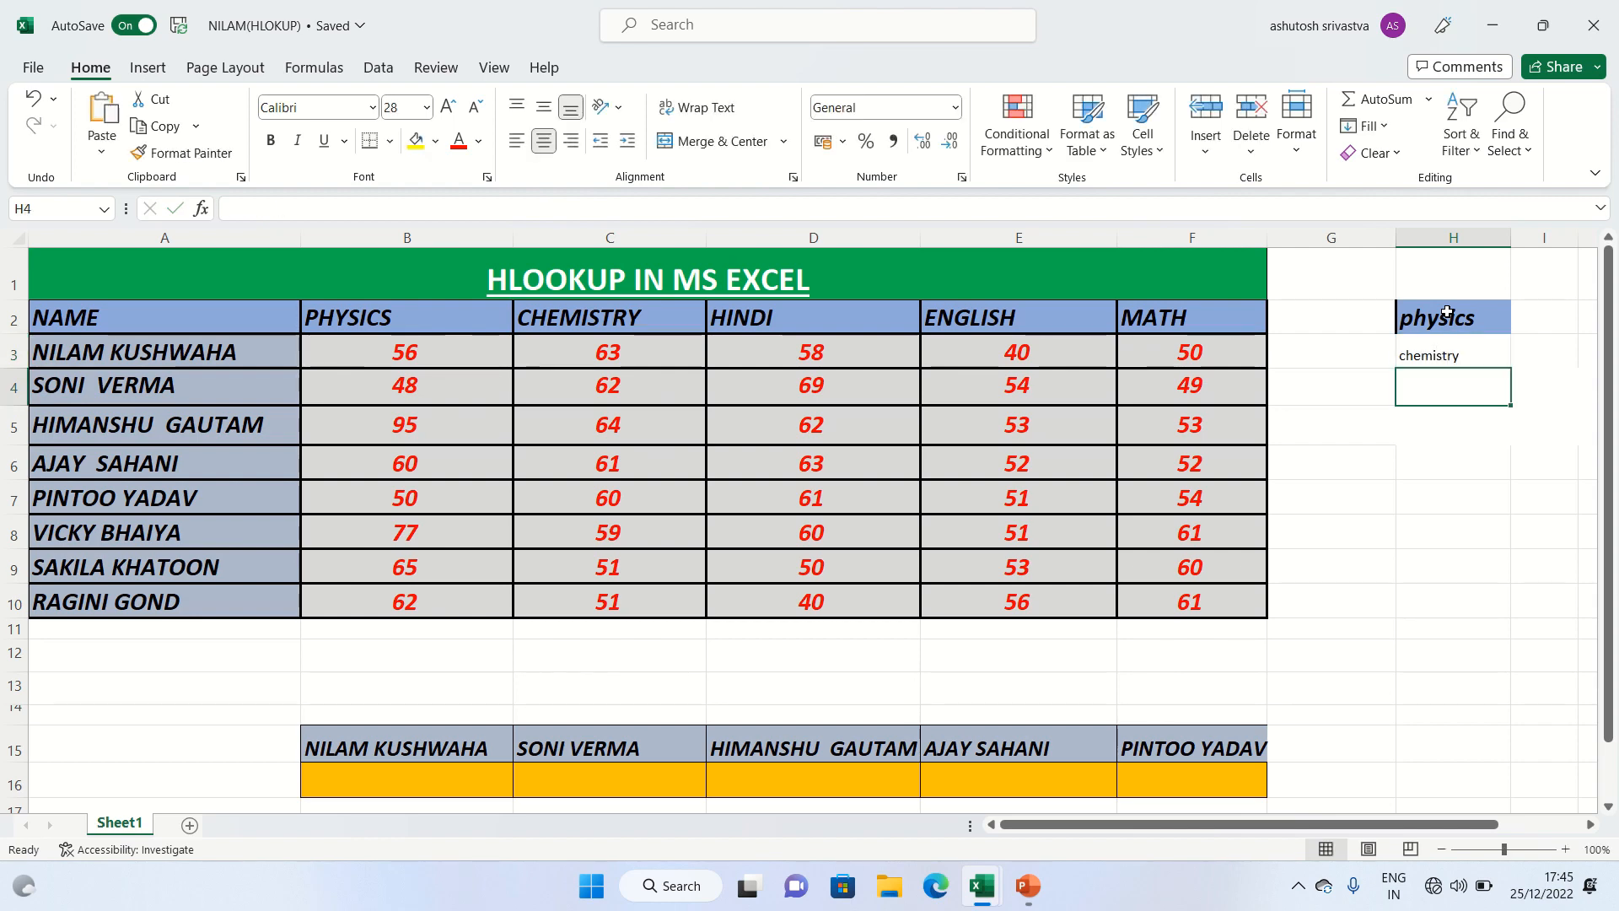
# Replace the typed subject in H3 with the formula =C2 and enter =D2 in H4 to pull in the subject headings
pyautogui.click(1450, 358)
pyautogui.press('Delete')
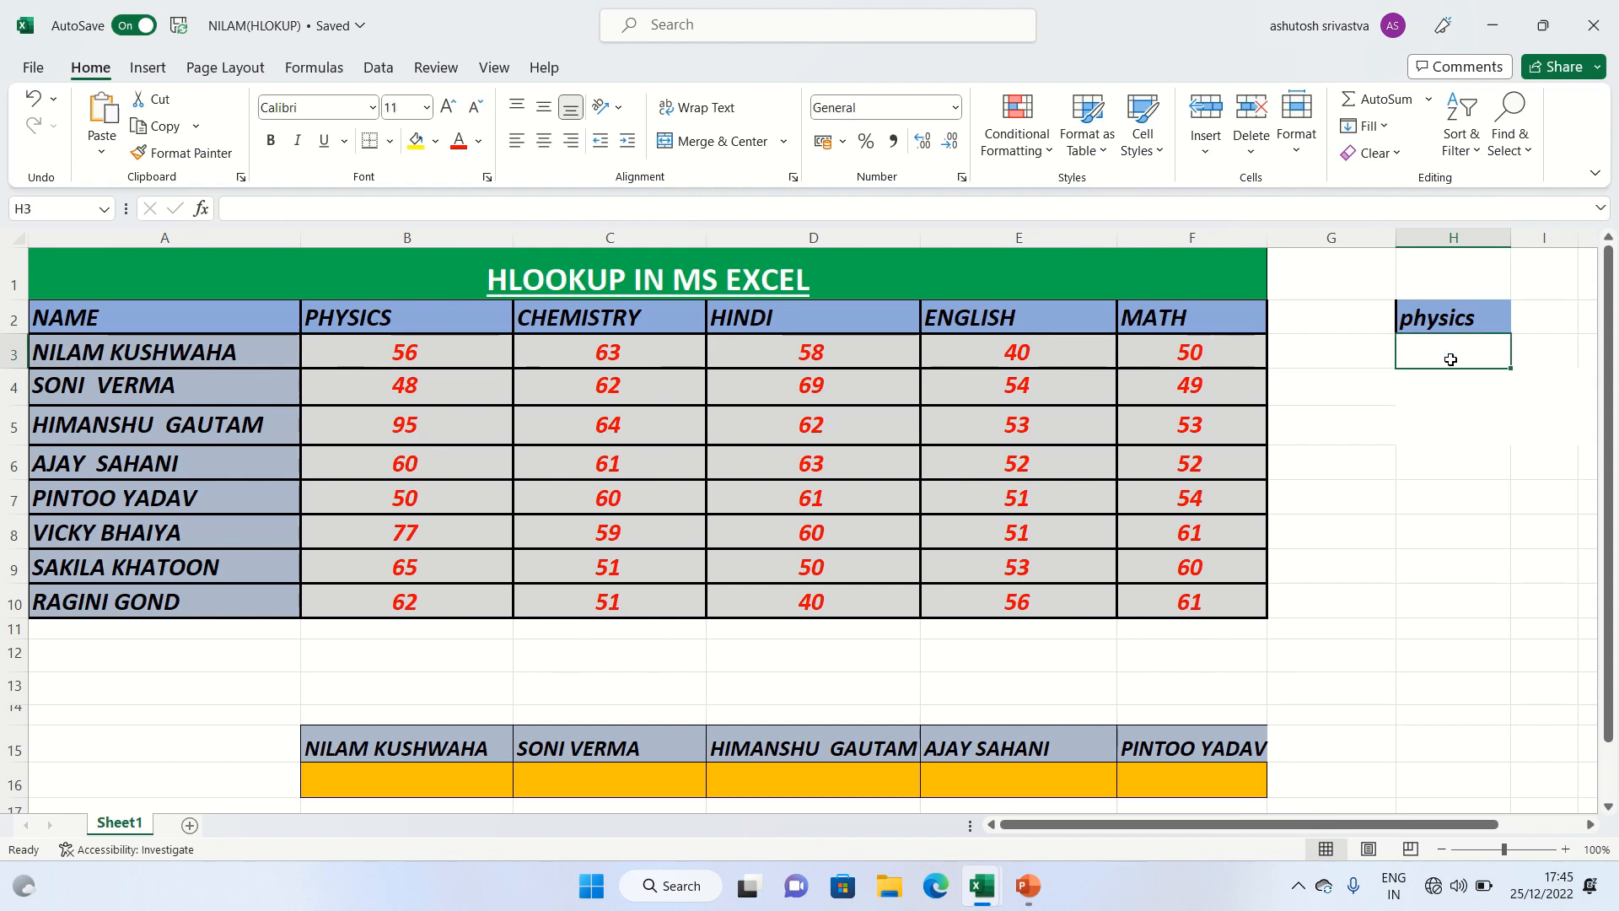
pyautogui.write('=')
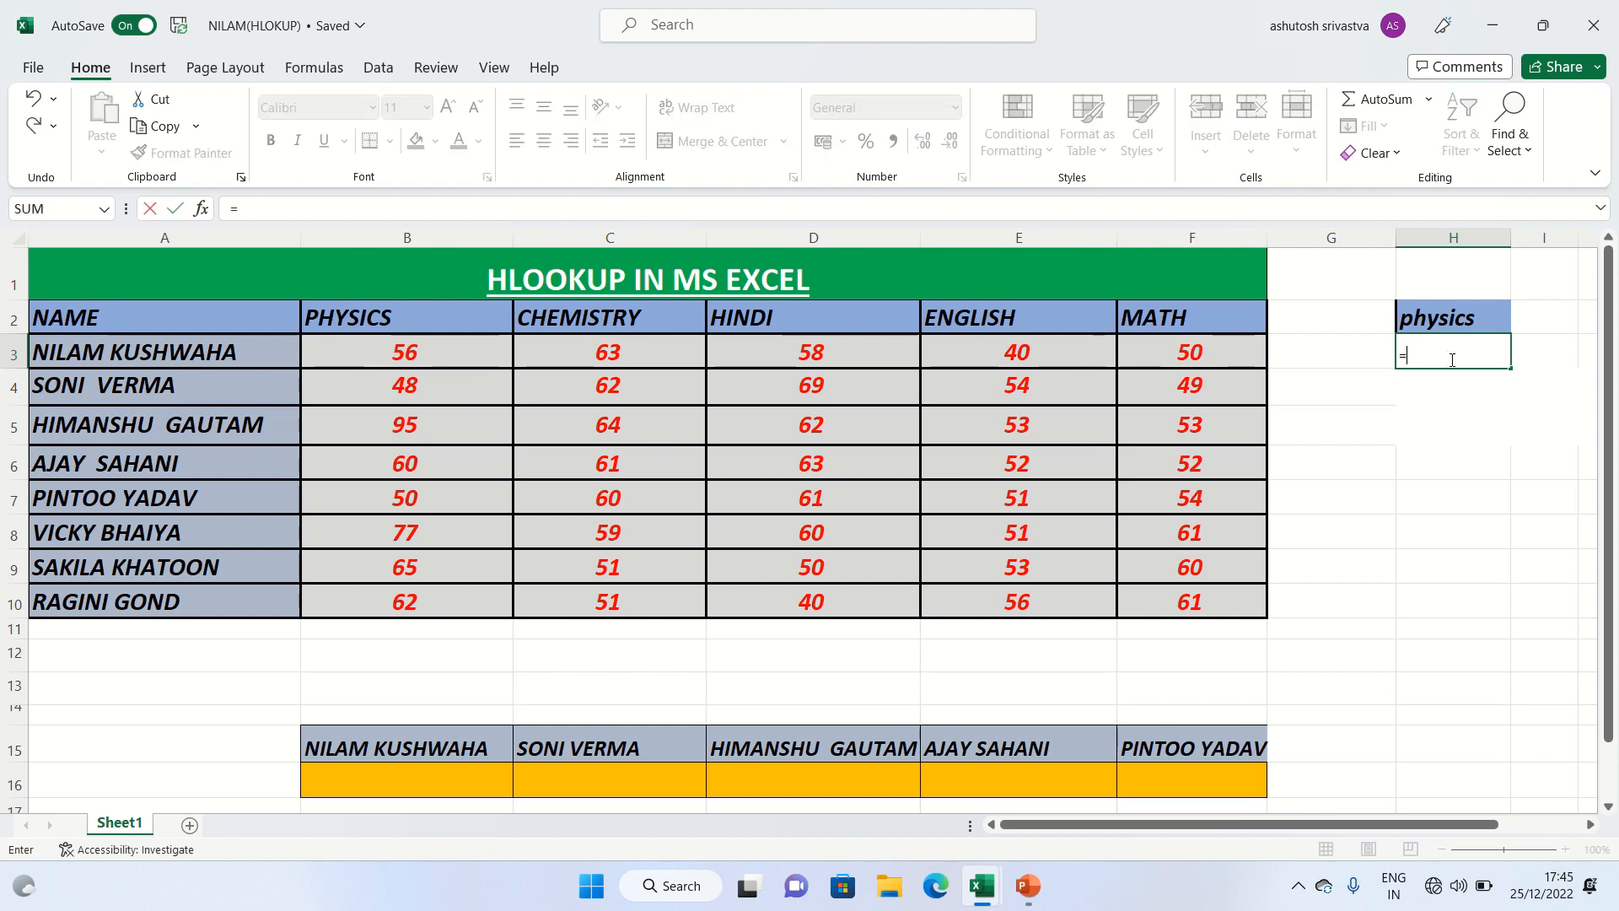
pyautogui.click(607, 310)
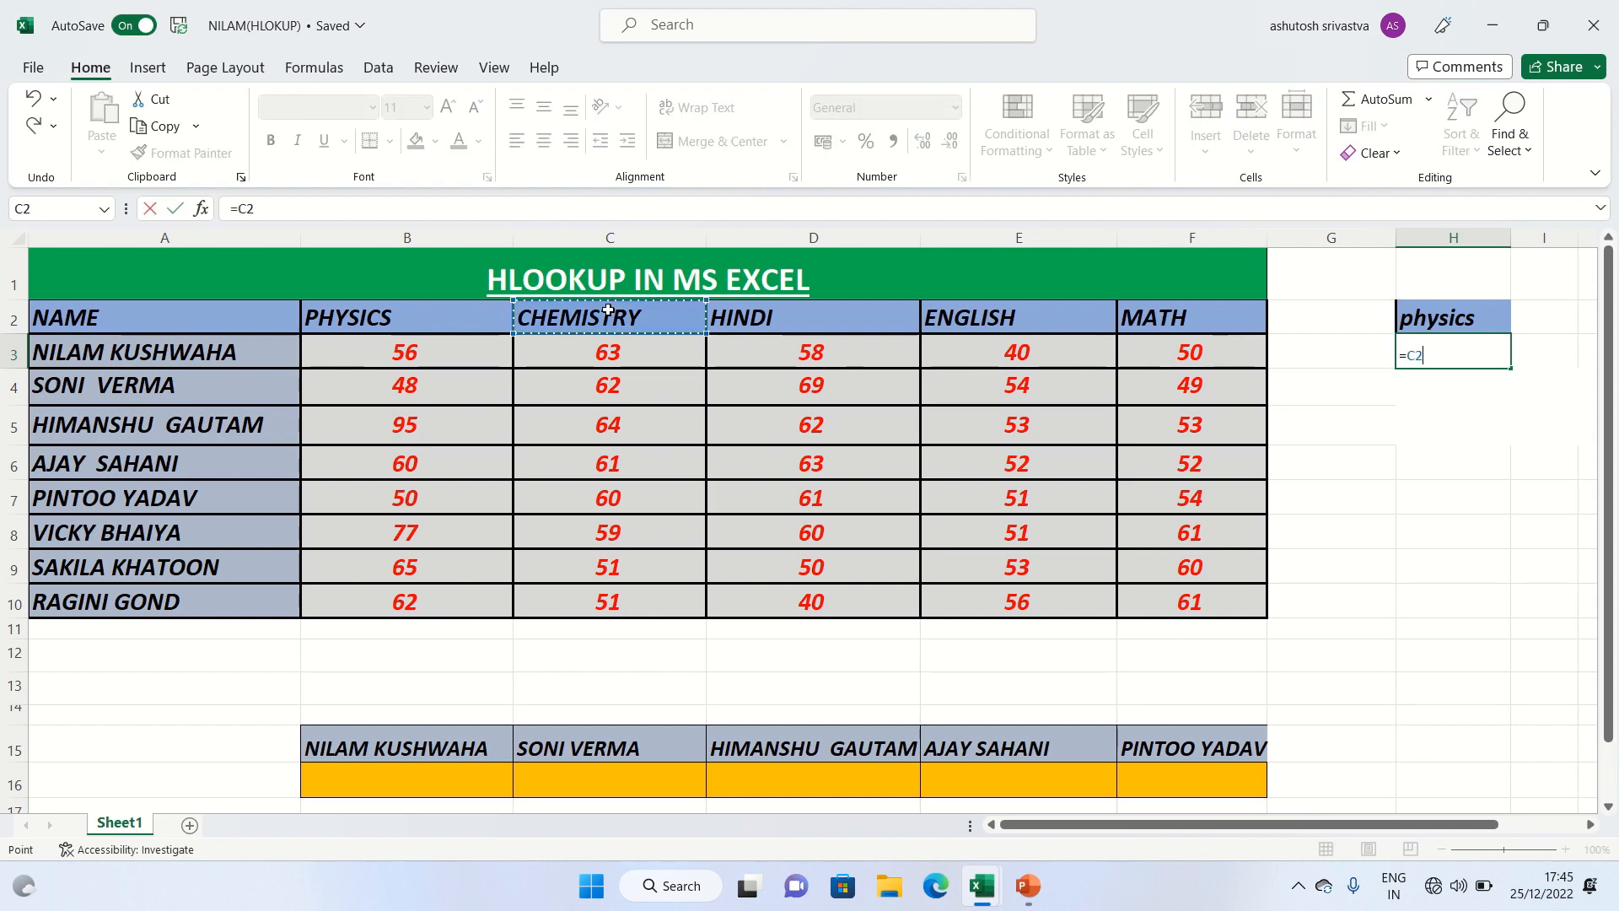
pyautogui.press('Return')
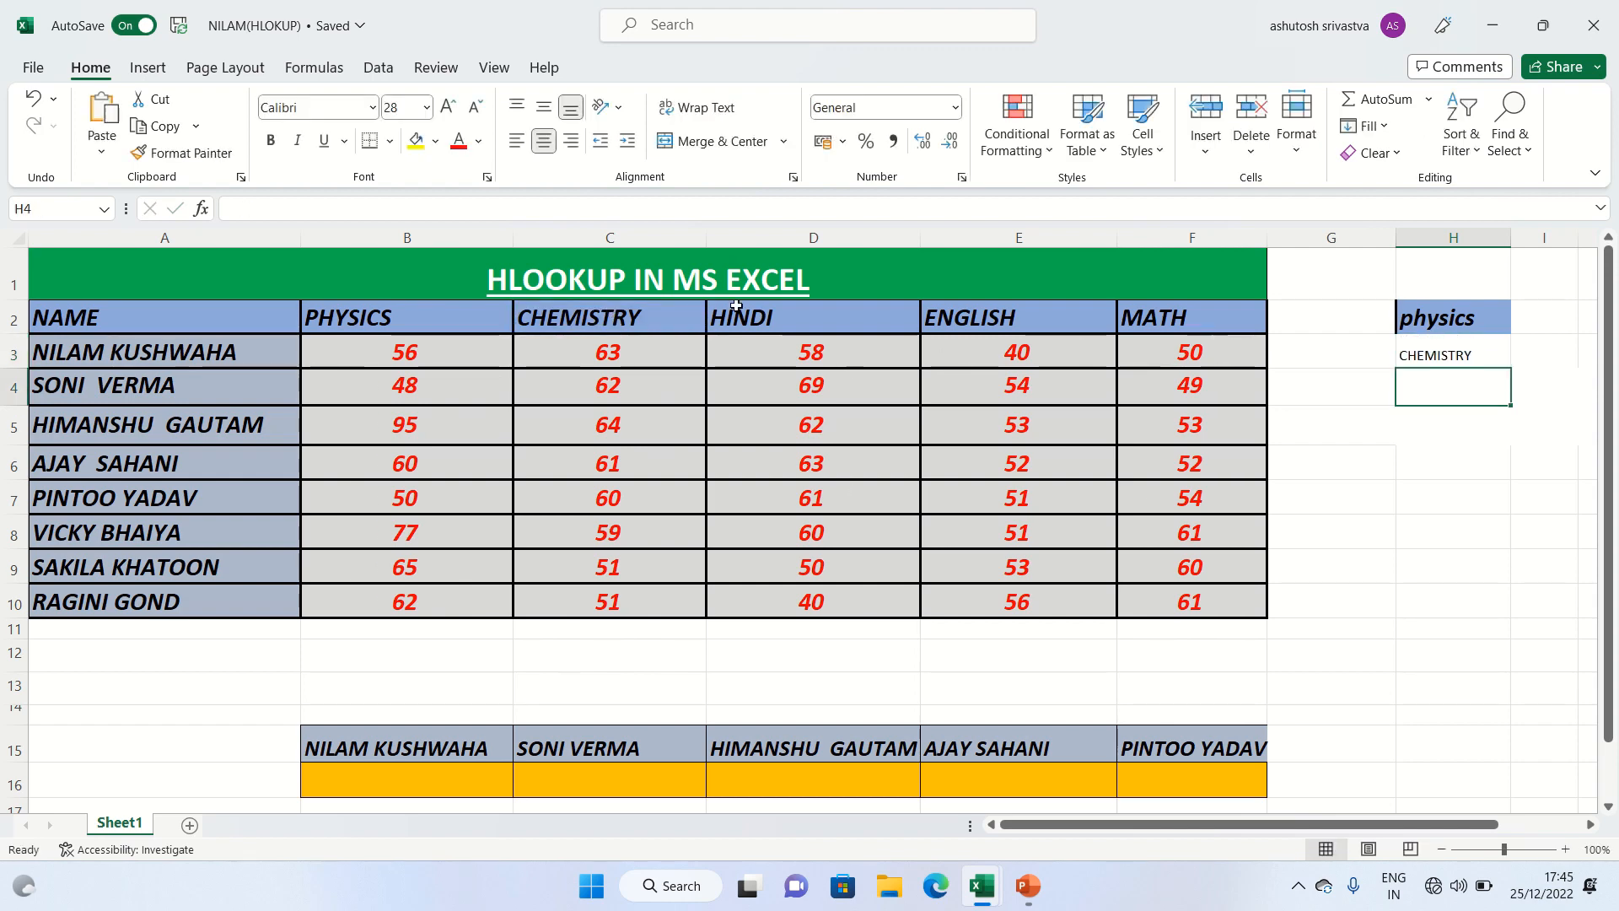
pyautogui.write('=')
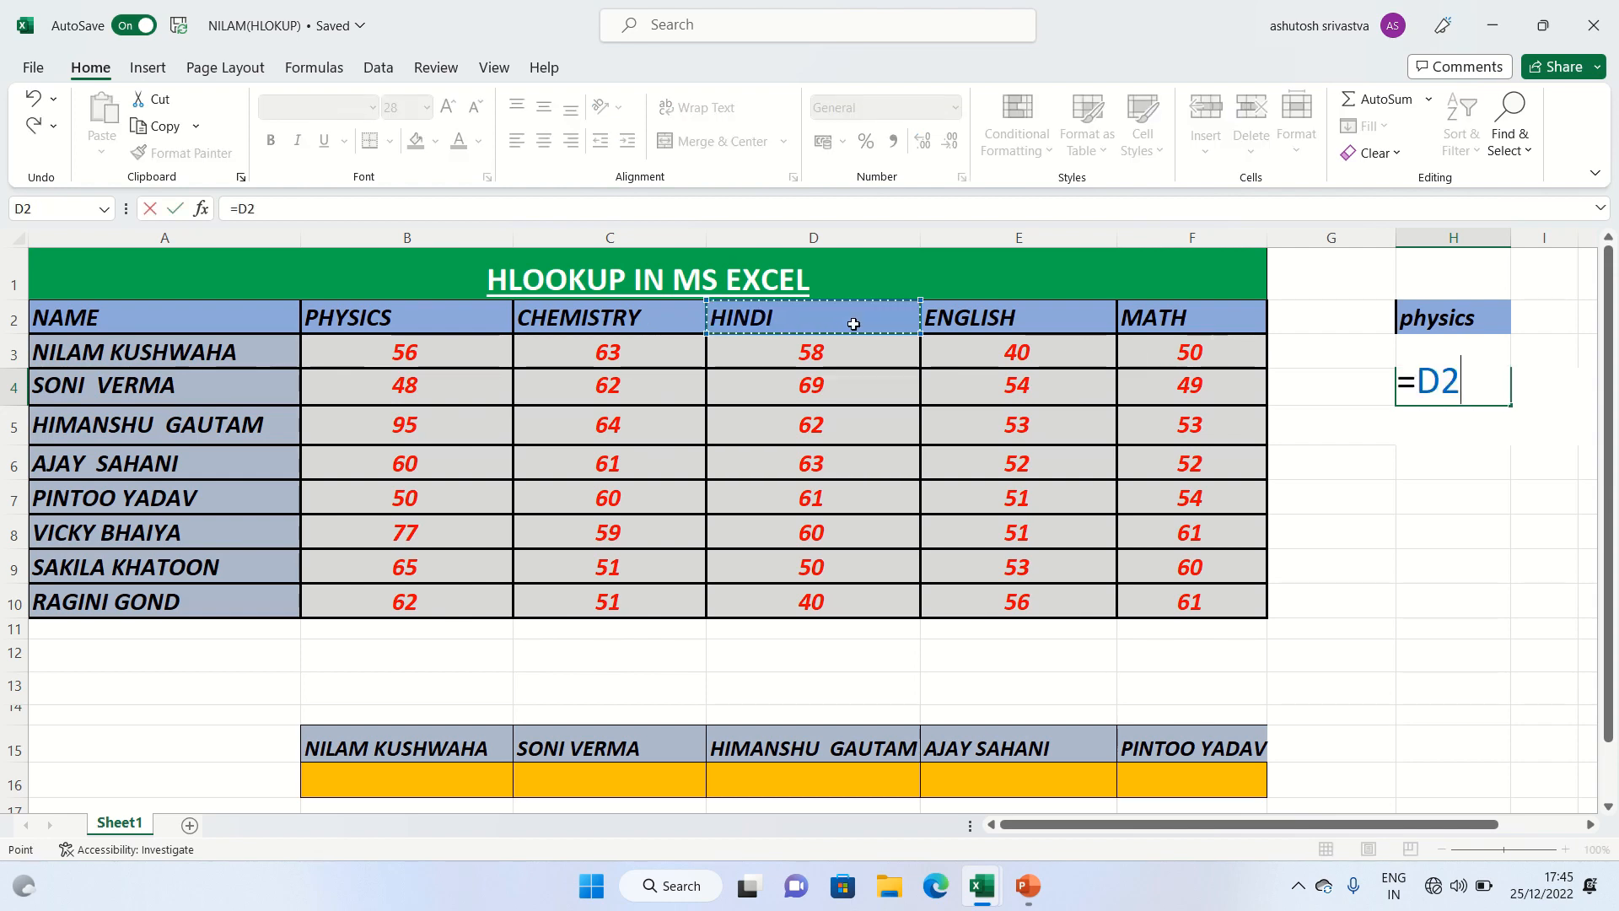
pyautogui.press('Return')
# Link cell H5 to the ENGLISH heading with the formula =E2
pyautogui.click(1012, 322)
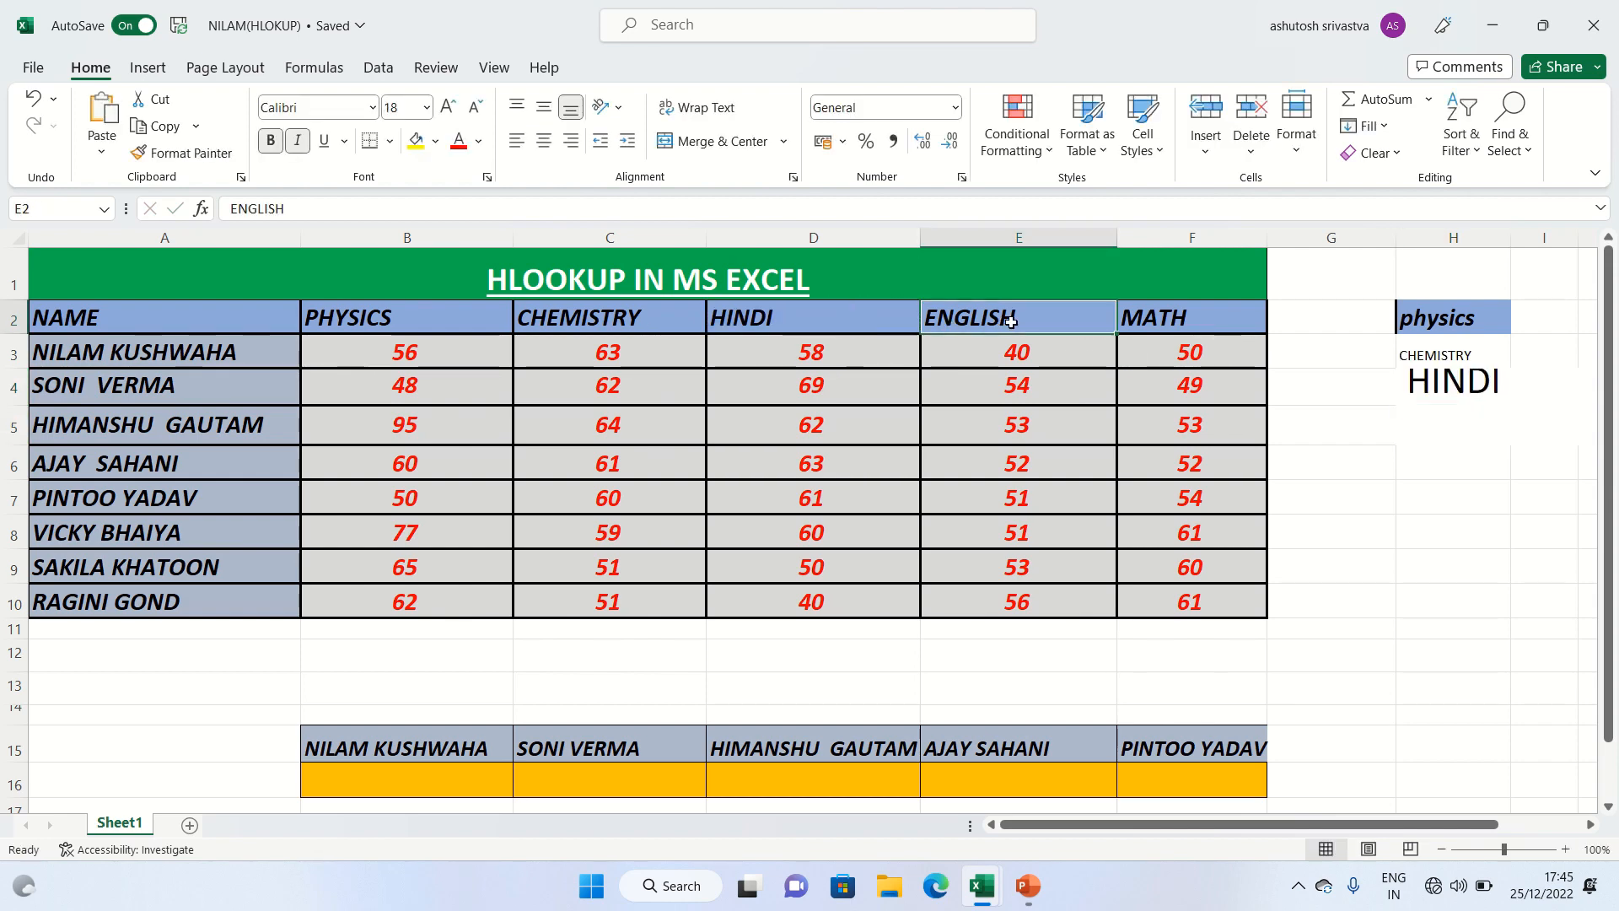
pyautogui.click(1425, 421)
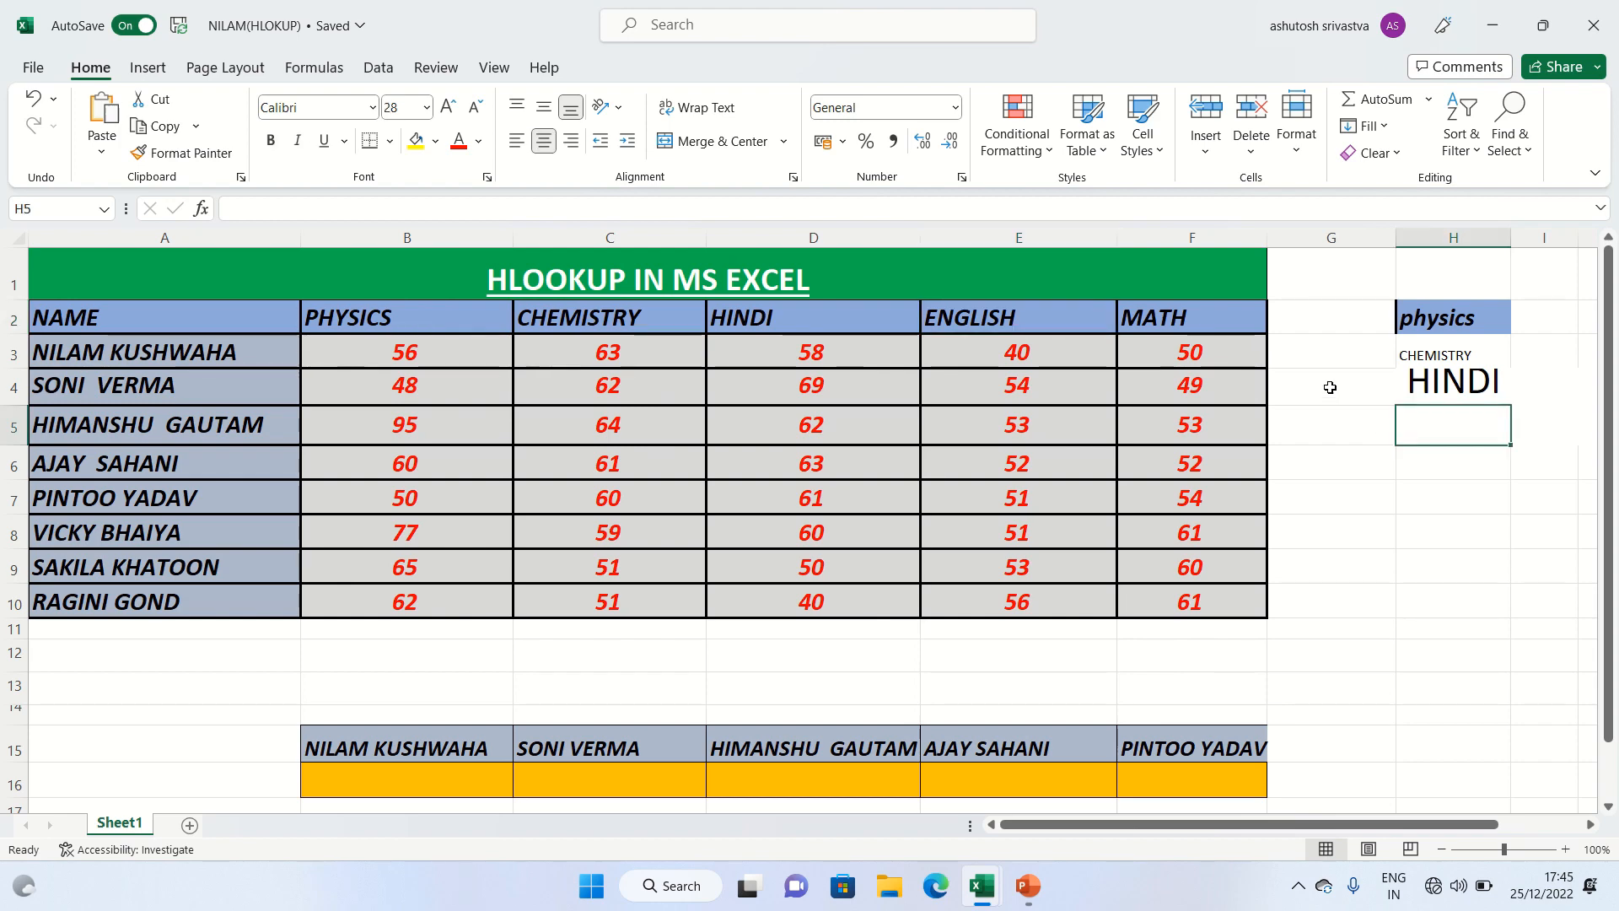
pyautogui.click(305, 209)
pyautogui.write('e')
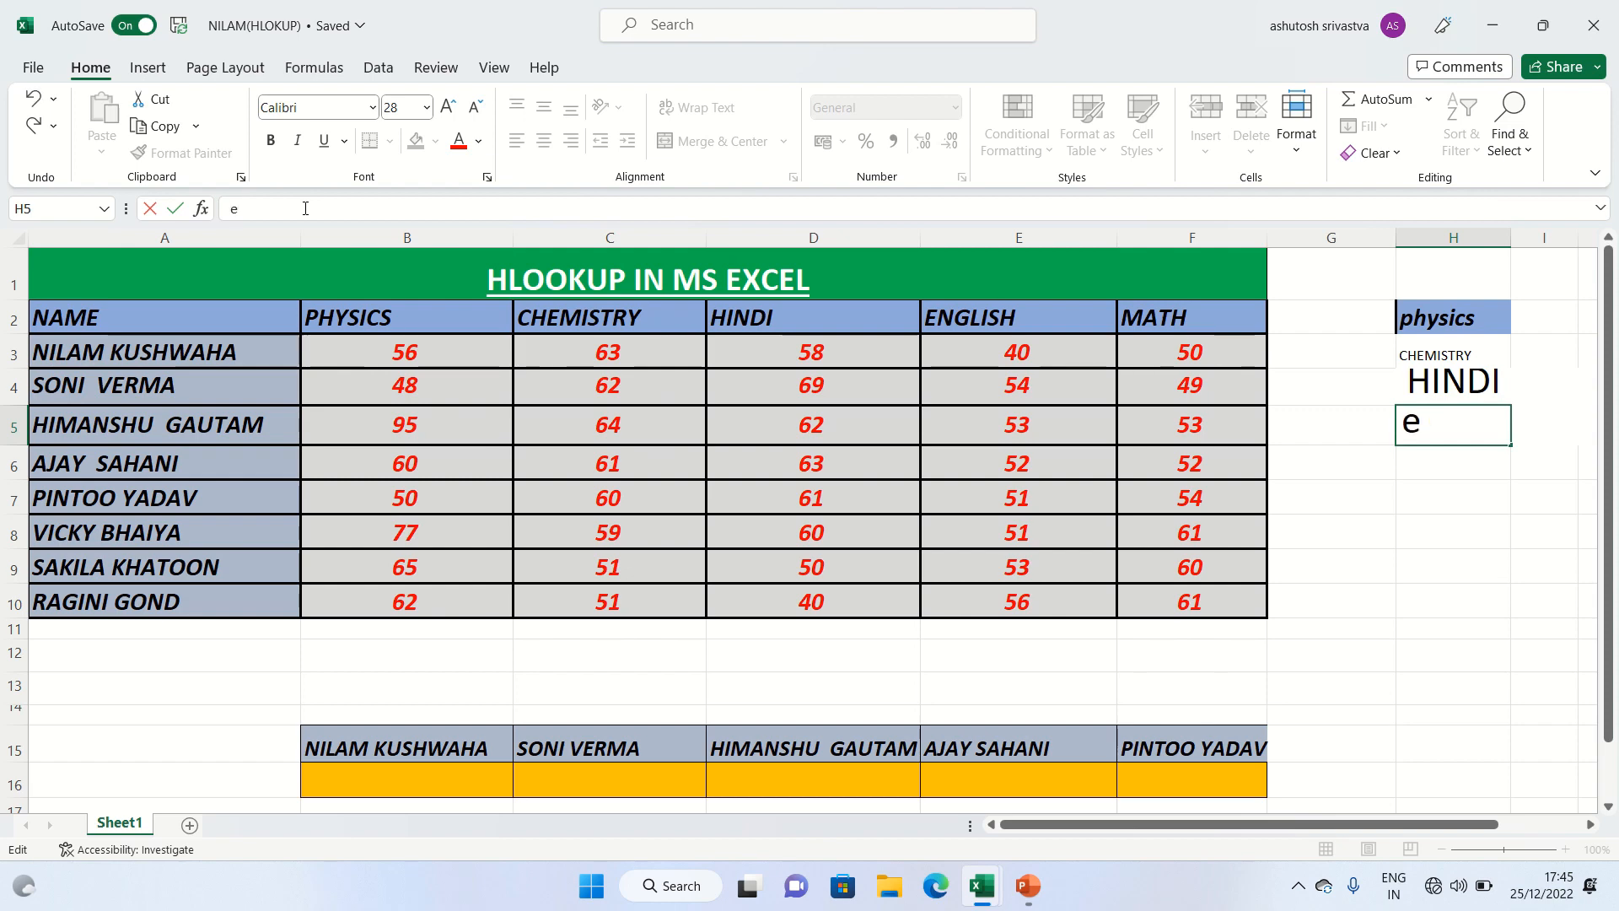
pyautogui.press('BackSpace')
pyautogui.write('=')
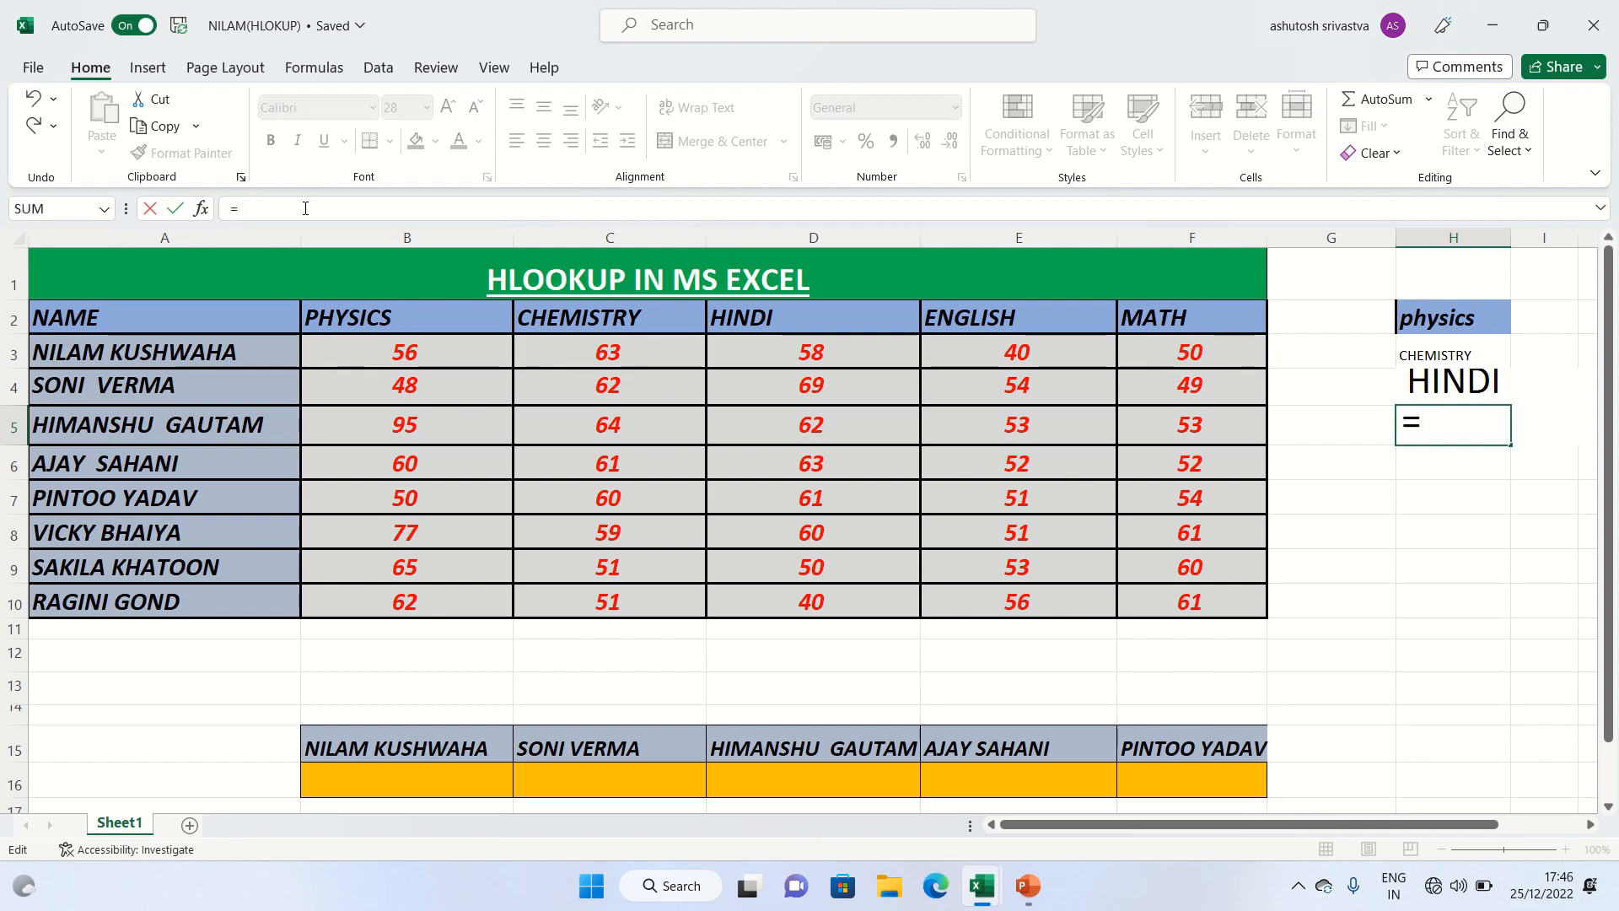
pyautogui.click(975, 324)
pyautogui.press('Return')
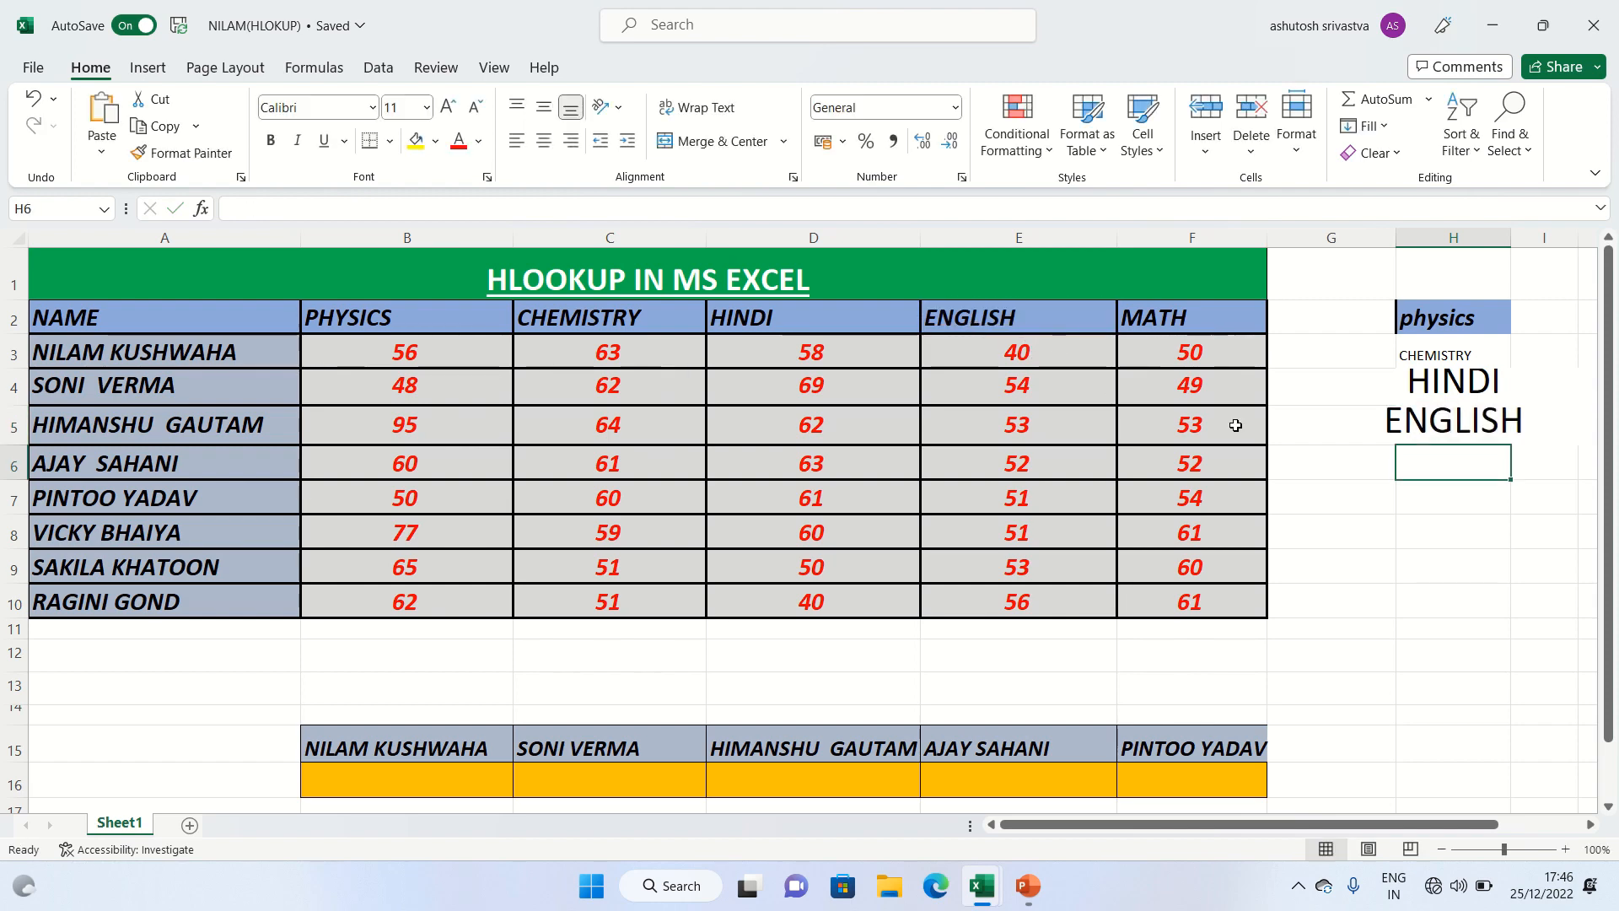
# Link cell H6 to the MATH heading with the formula =F2
pyautogui.write('=')
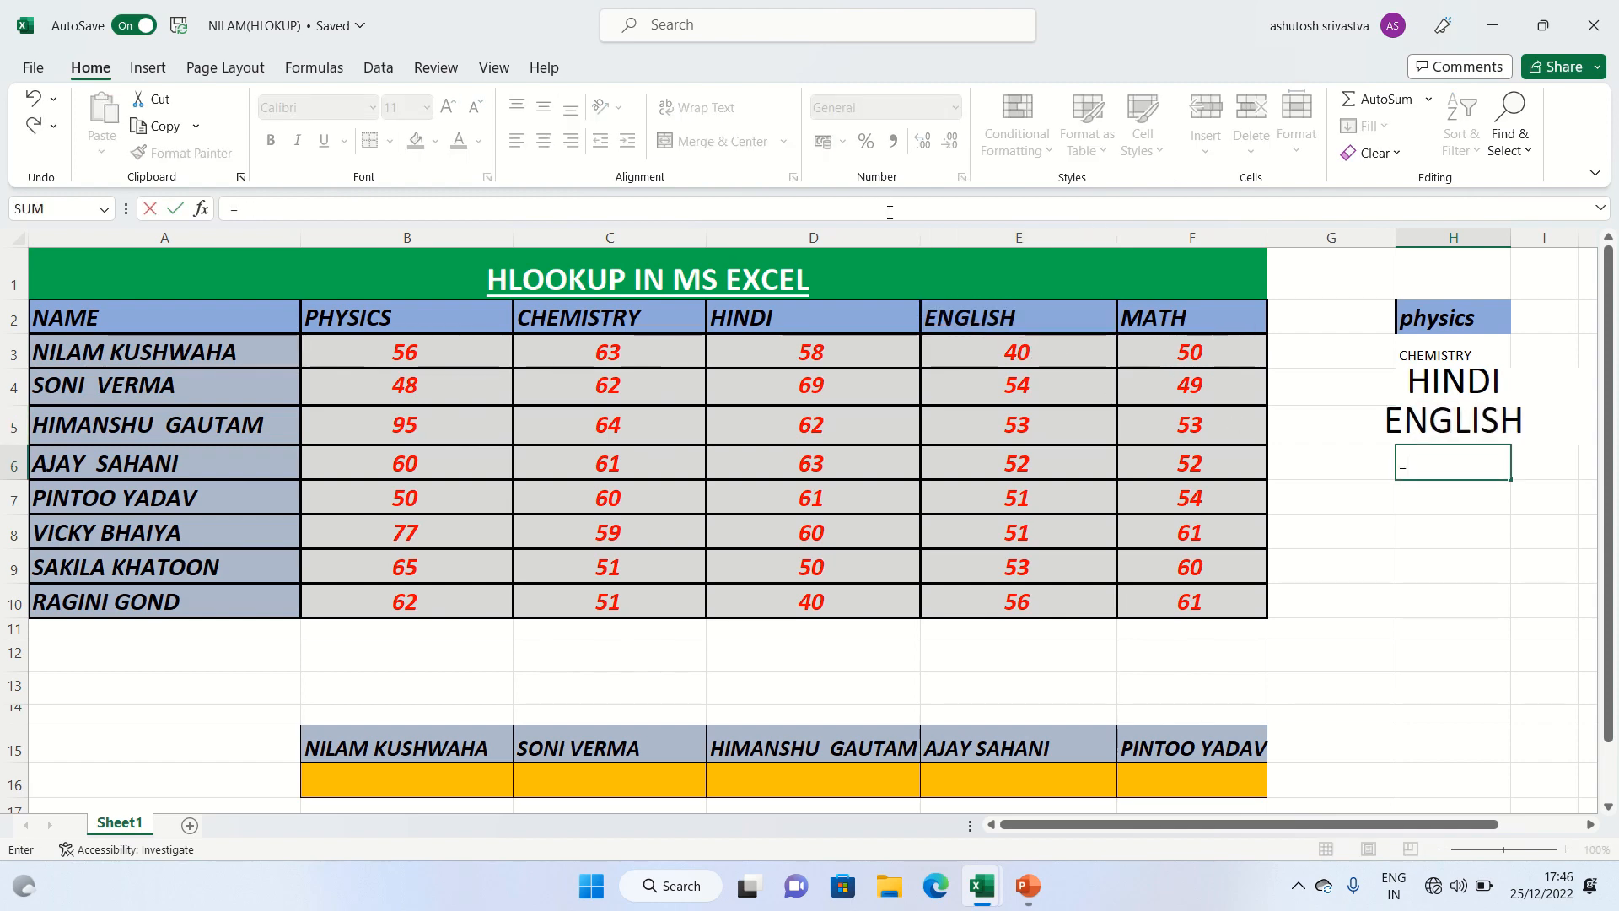
pyautogui.click(1186, 360)
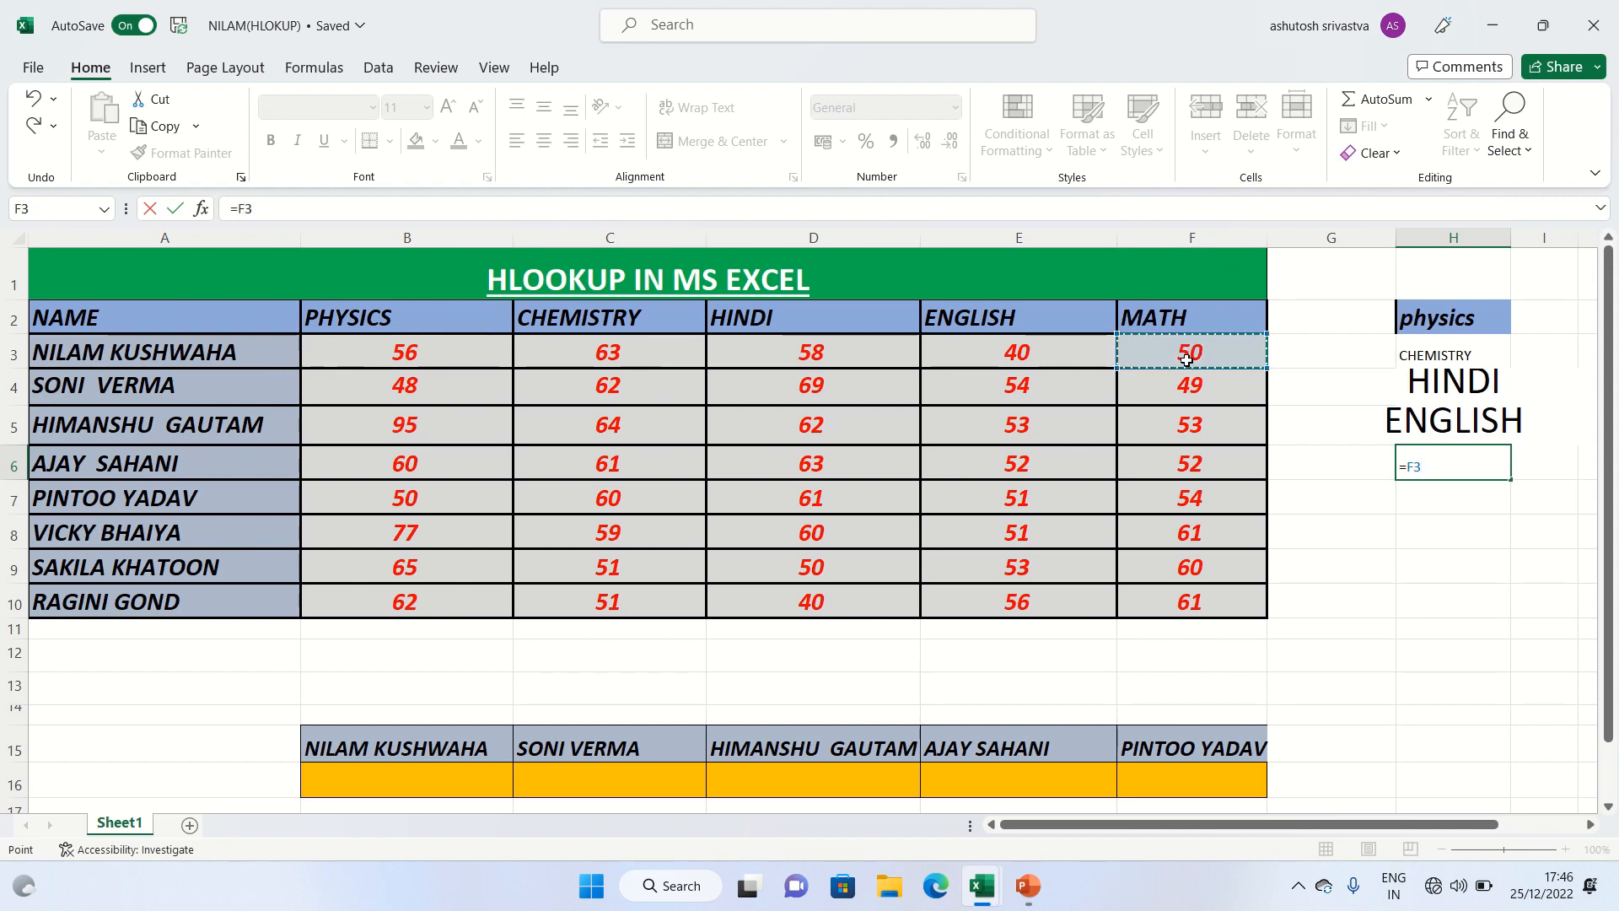
pyautogui.press('Return')
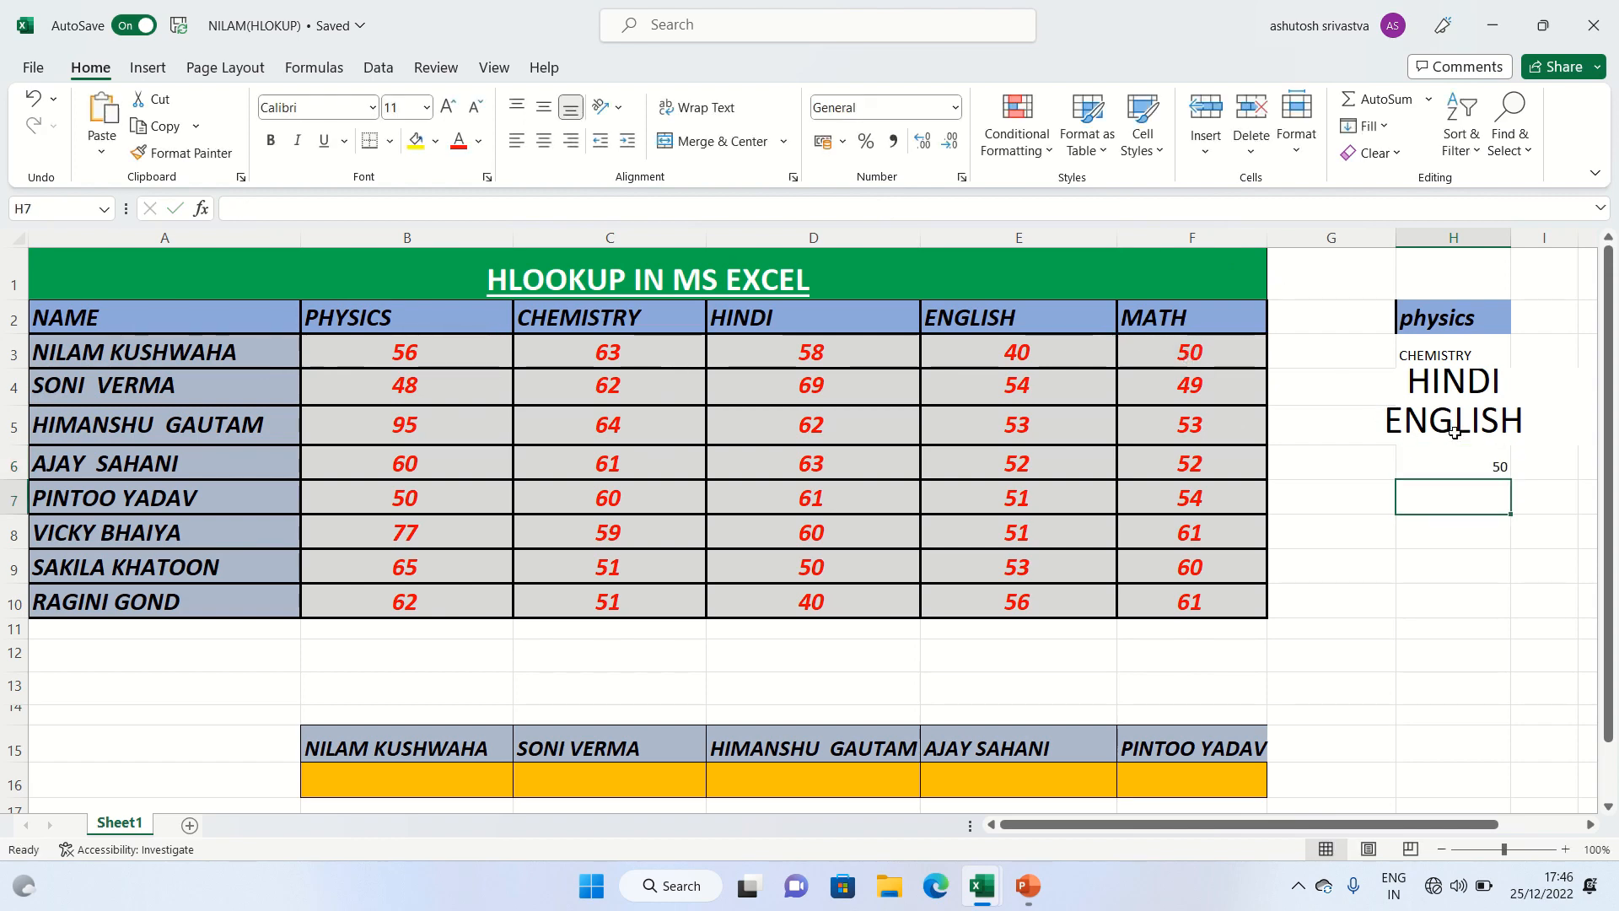
pyautogui.click(1464, 466)
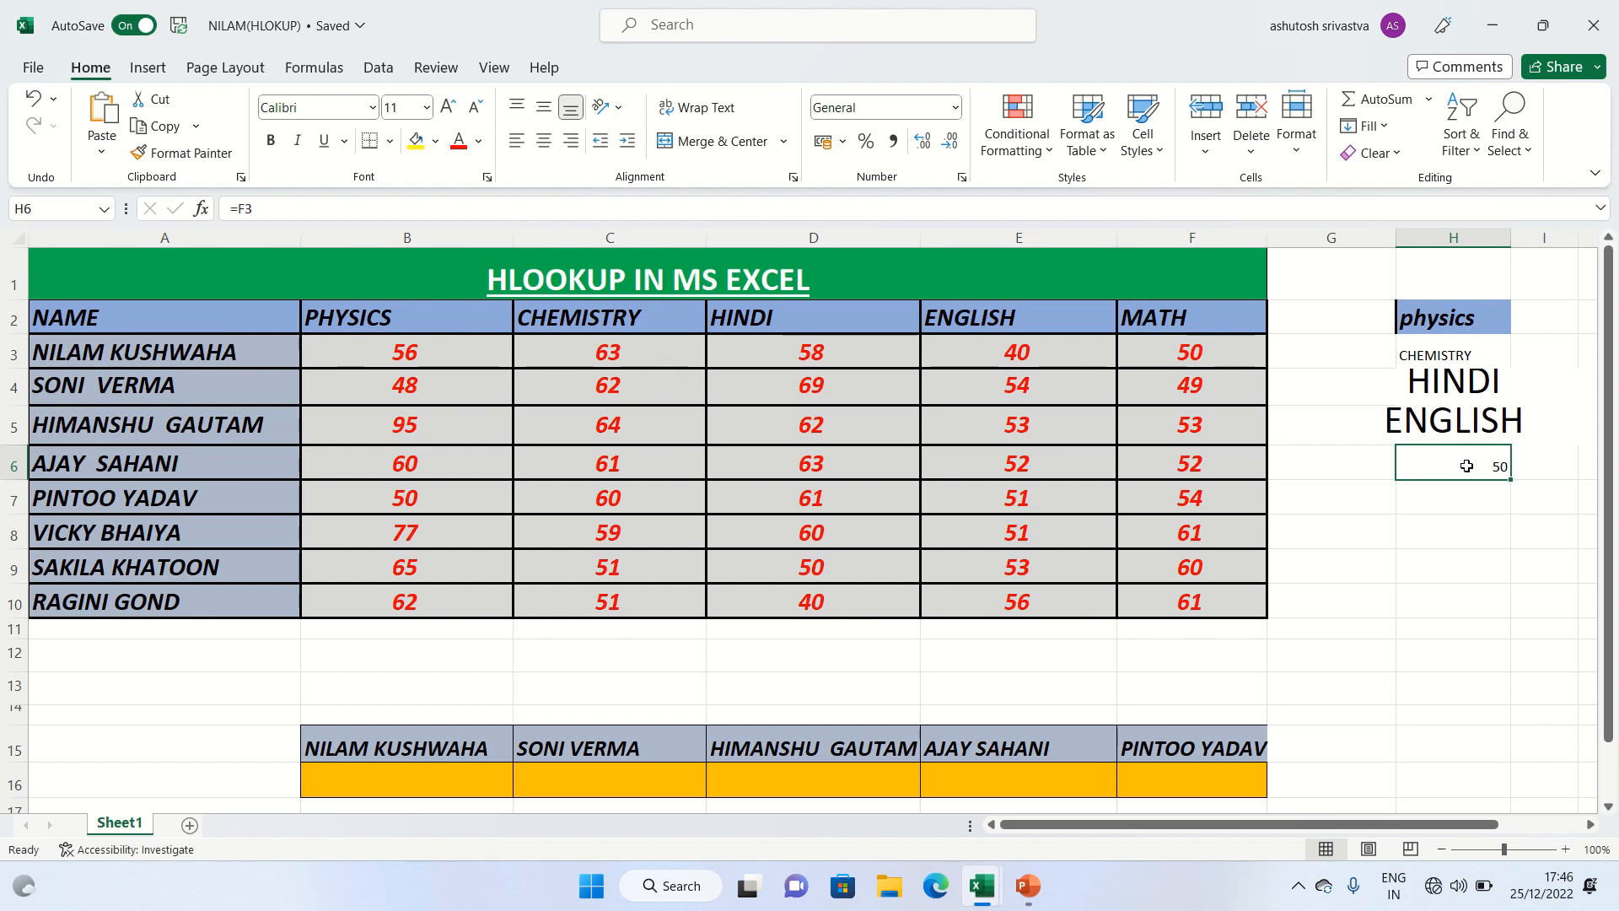
pyautogui.click(282, 205)
pyautogui.press('BackSpace')
pyautogui.write('3')
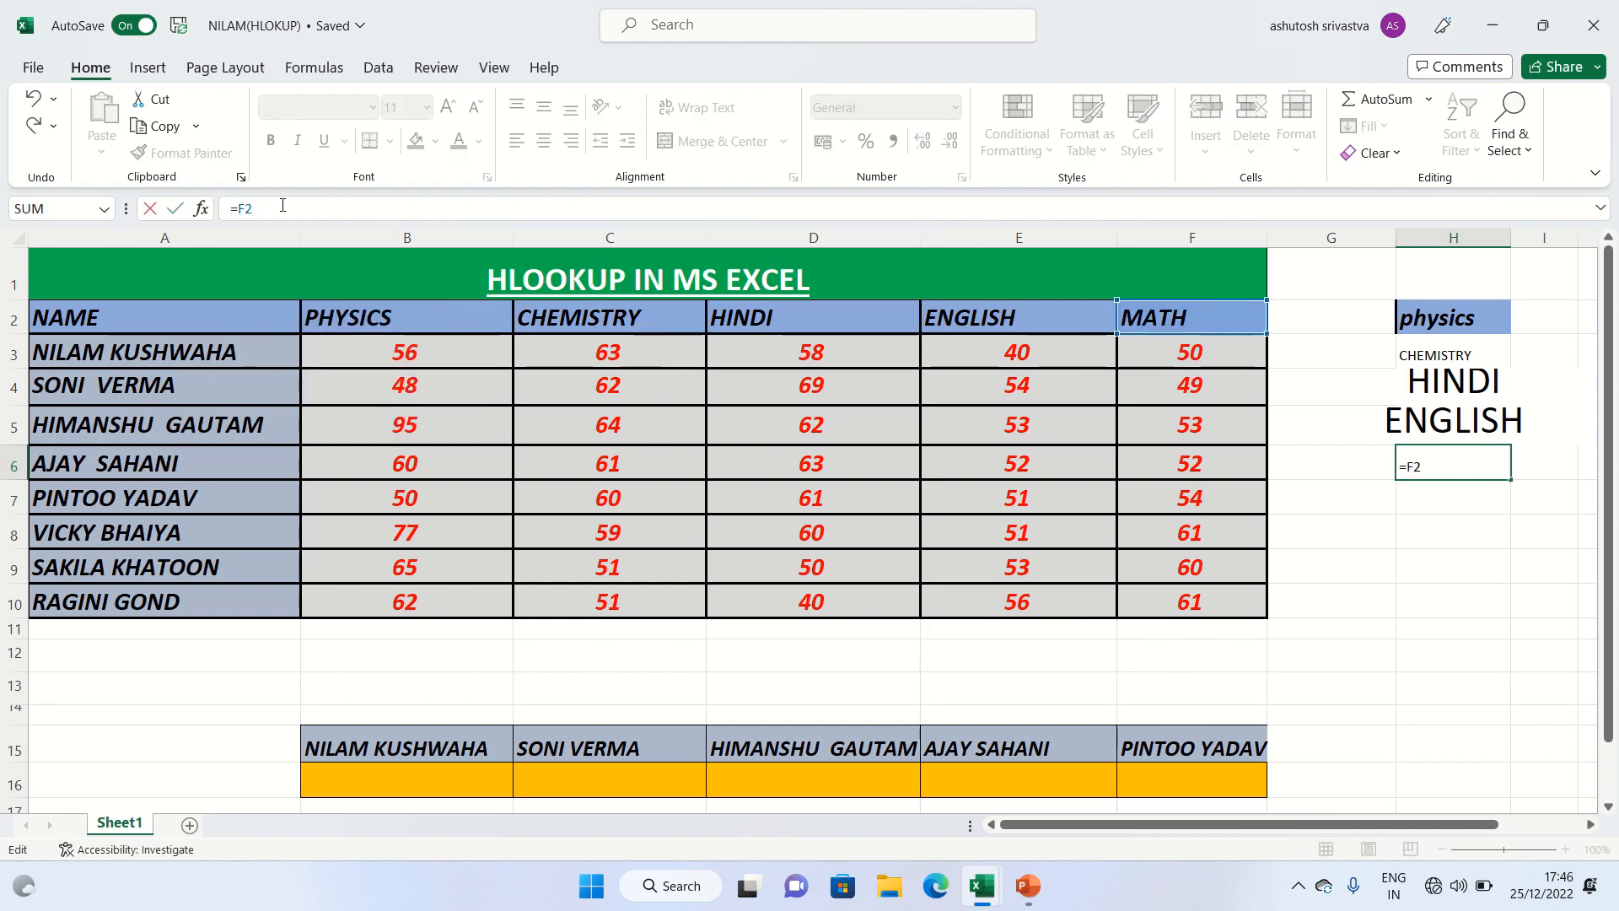
pyautogui.press('Return')
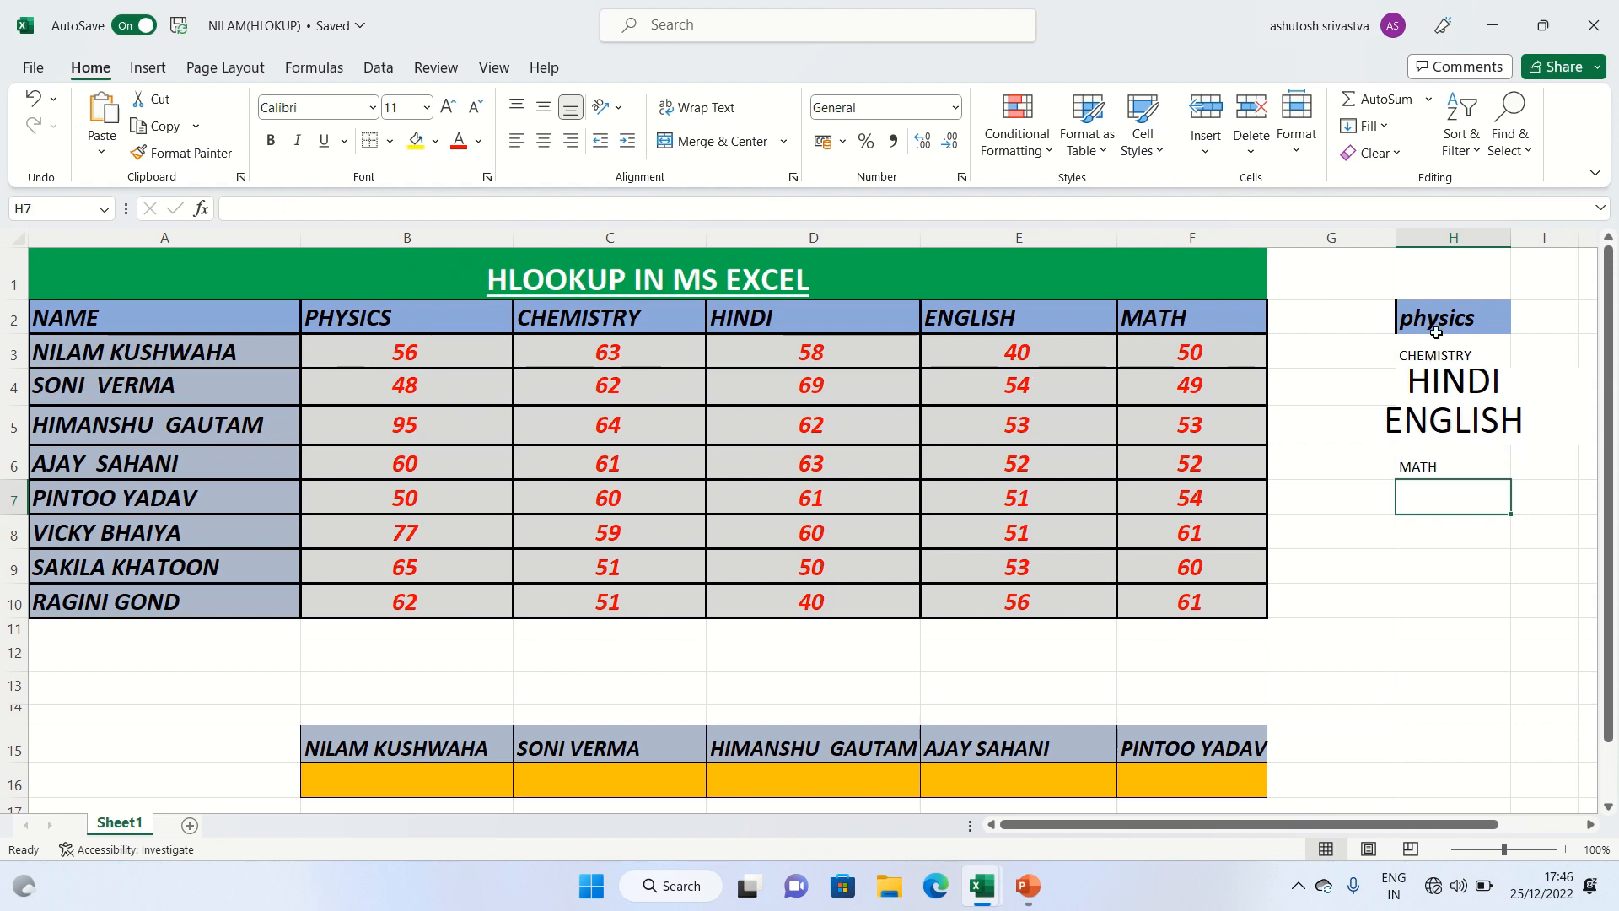
# Make the text of the subject list in H2:H6 a uniform font size of 18
pyautogui.moveTo(1436, 333); pyautogui.dragTo(1447, 463)
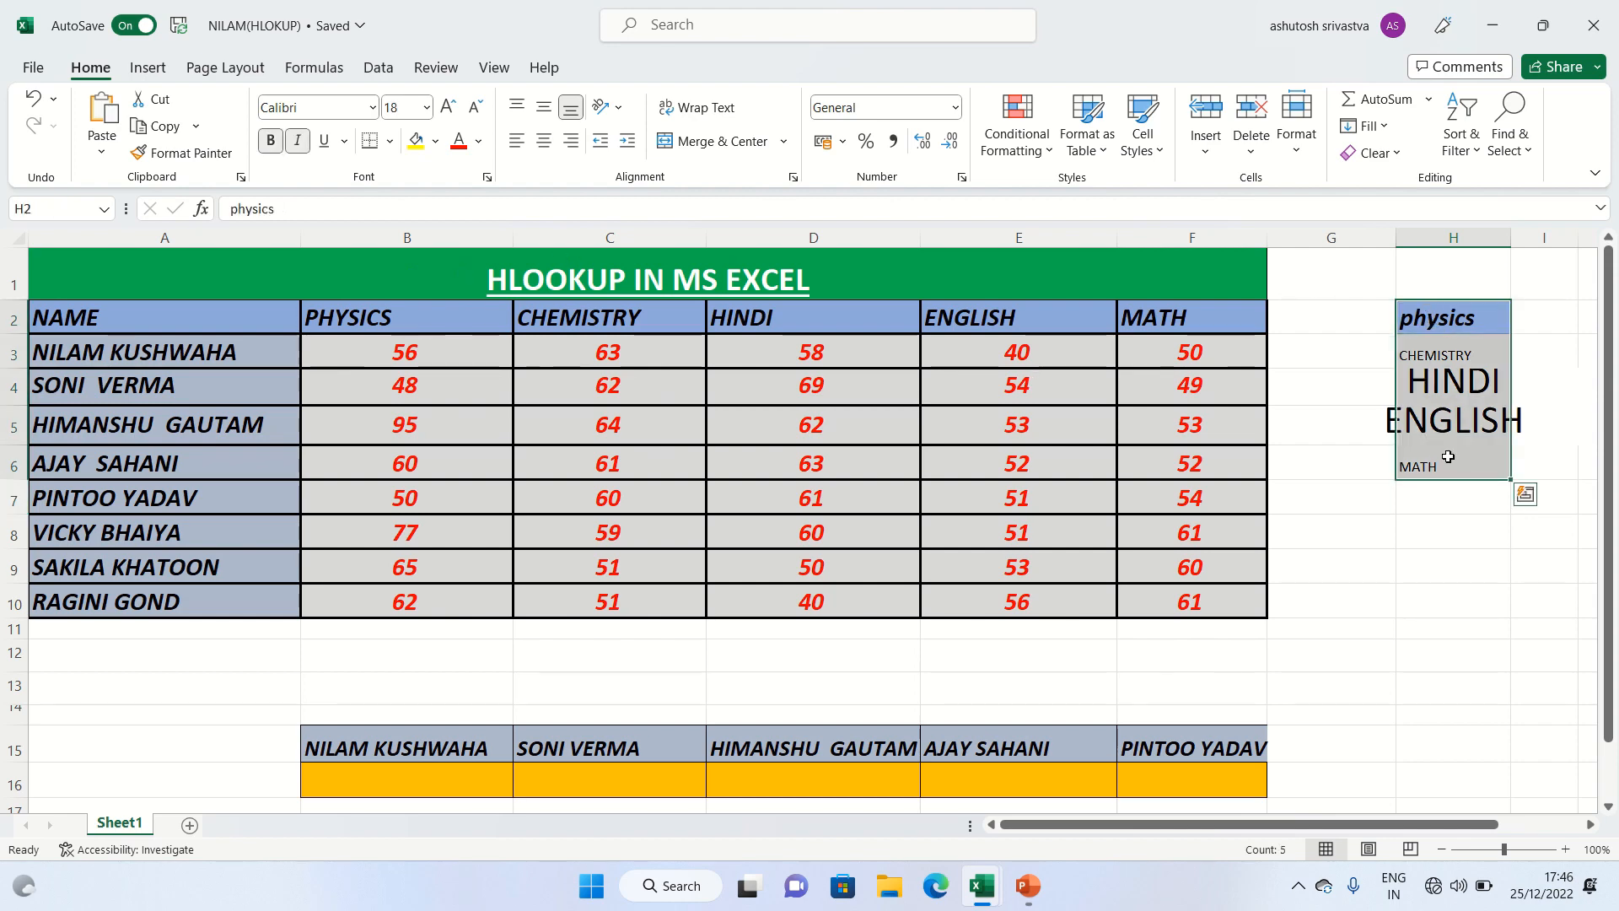
pyautogui.click(448, 106)
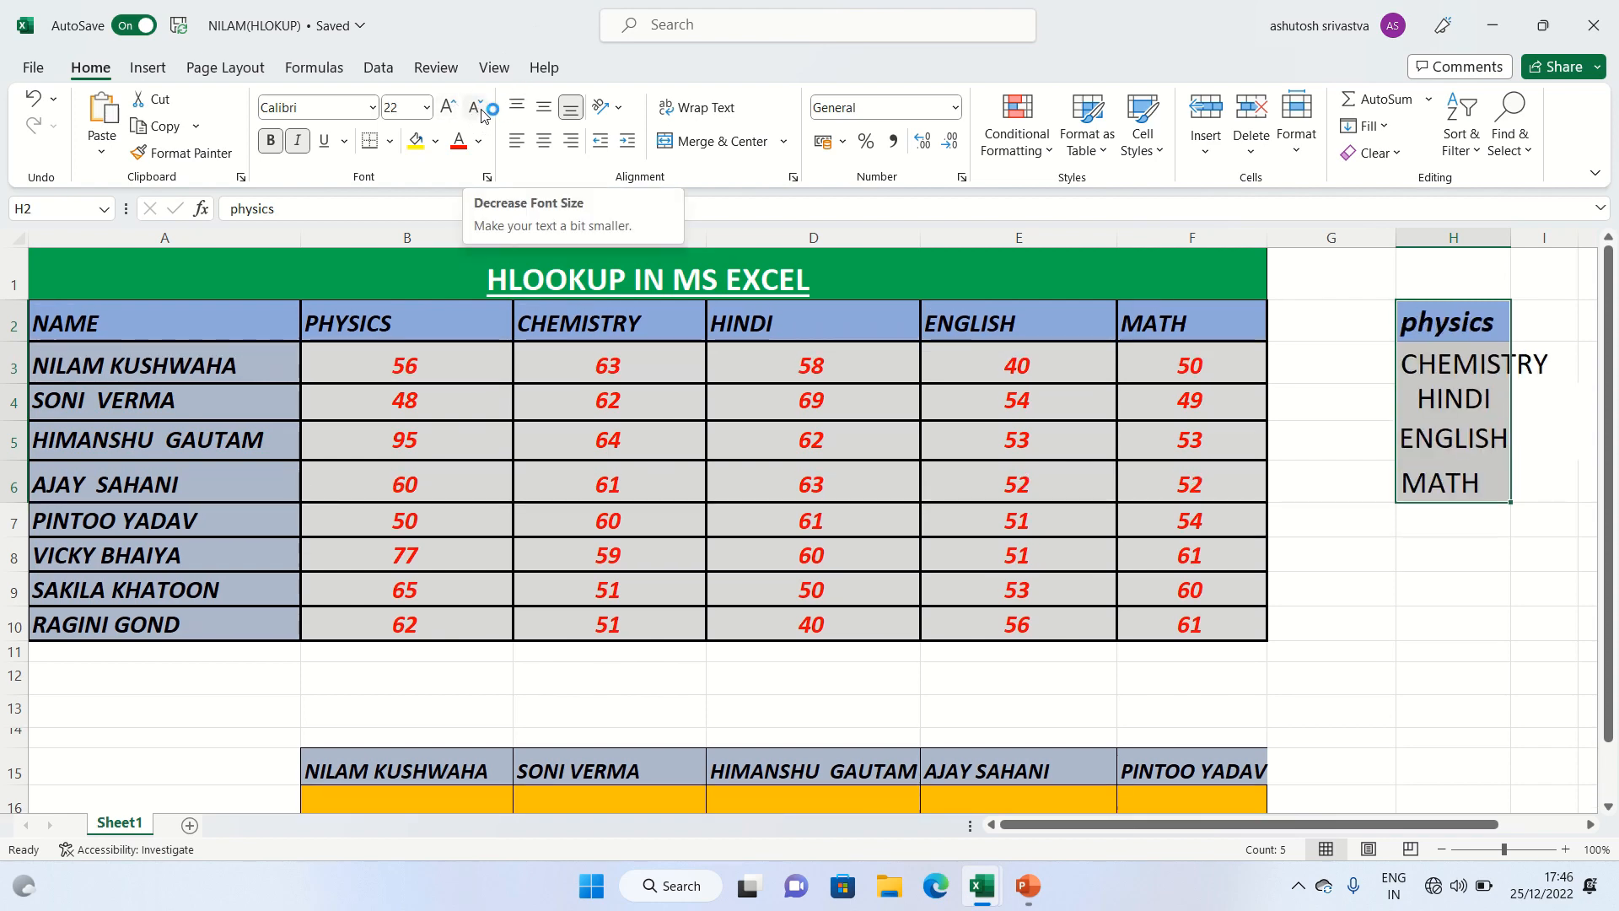
pyautogui.click(475, 107)
pyautogui.click(479, 108)
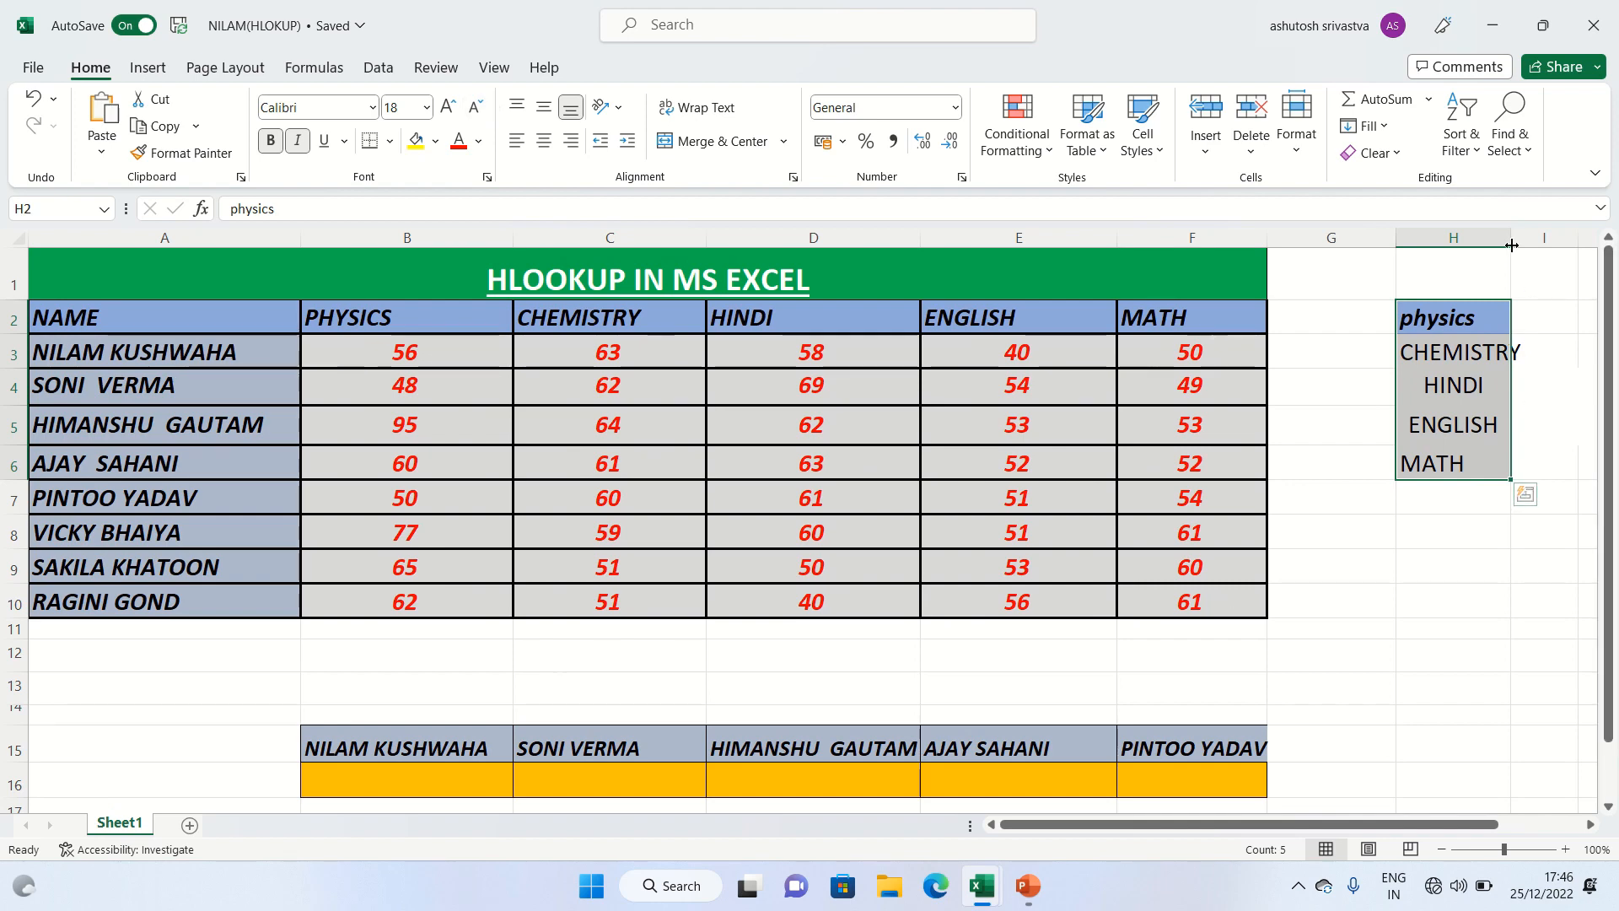
# Widen column H to fit the longest subject name and left-align the subject list in H2:H6
pyautogui.moveTo(1511, 238); pyautogui.dragTo(1531, 233)
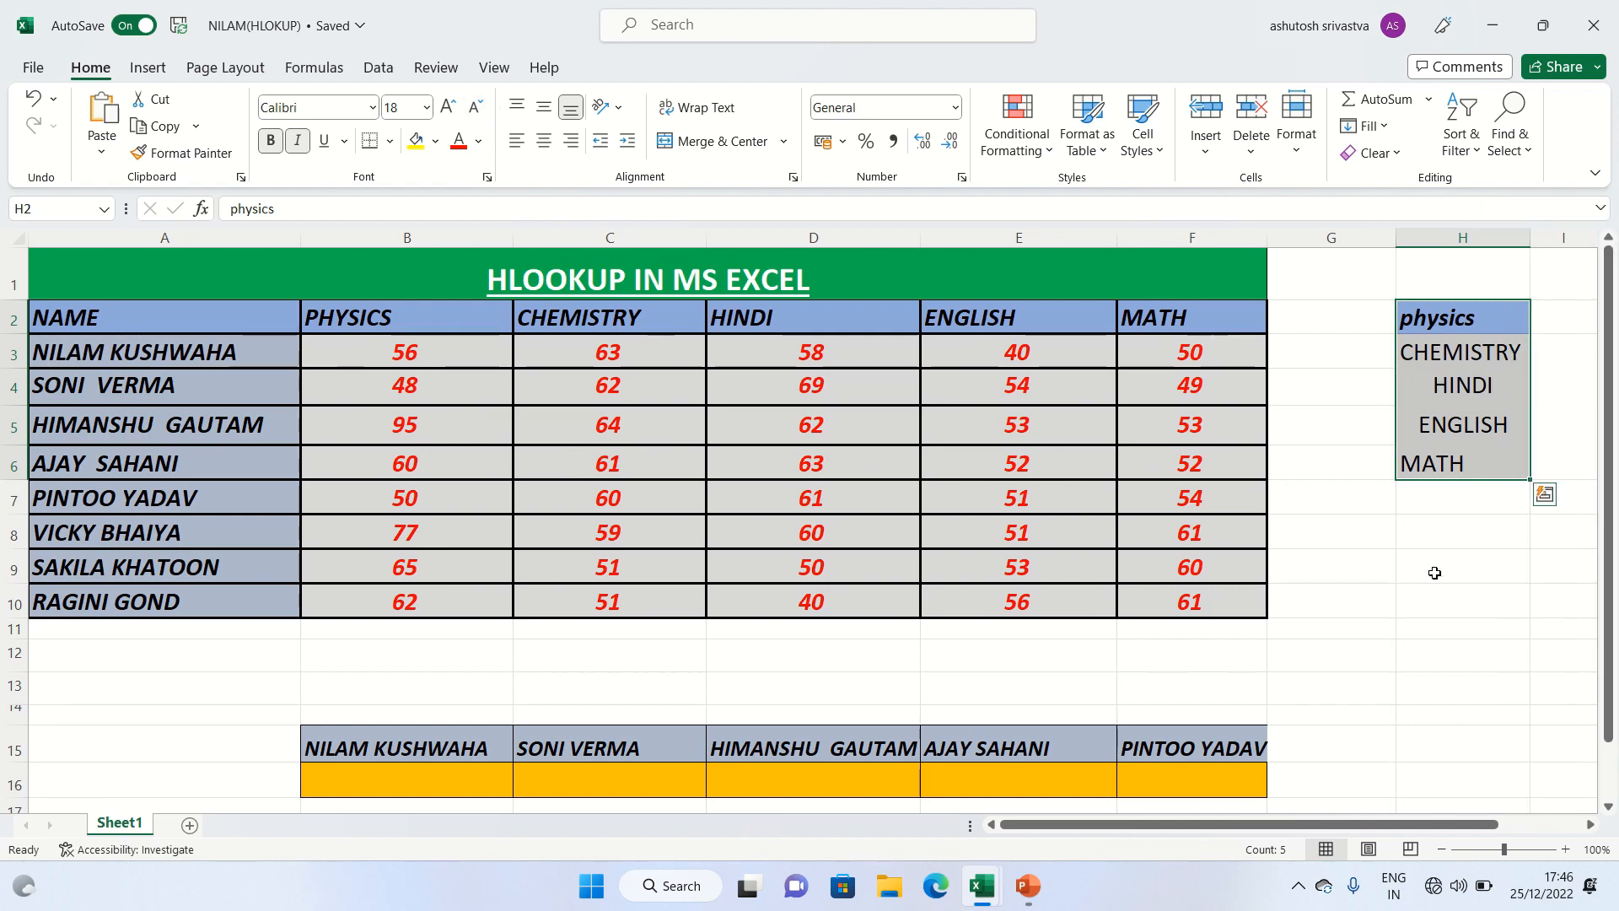
pyautogui.click(516, 140)
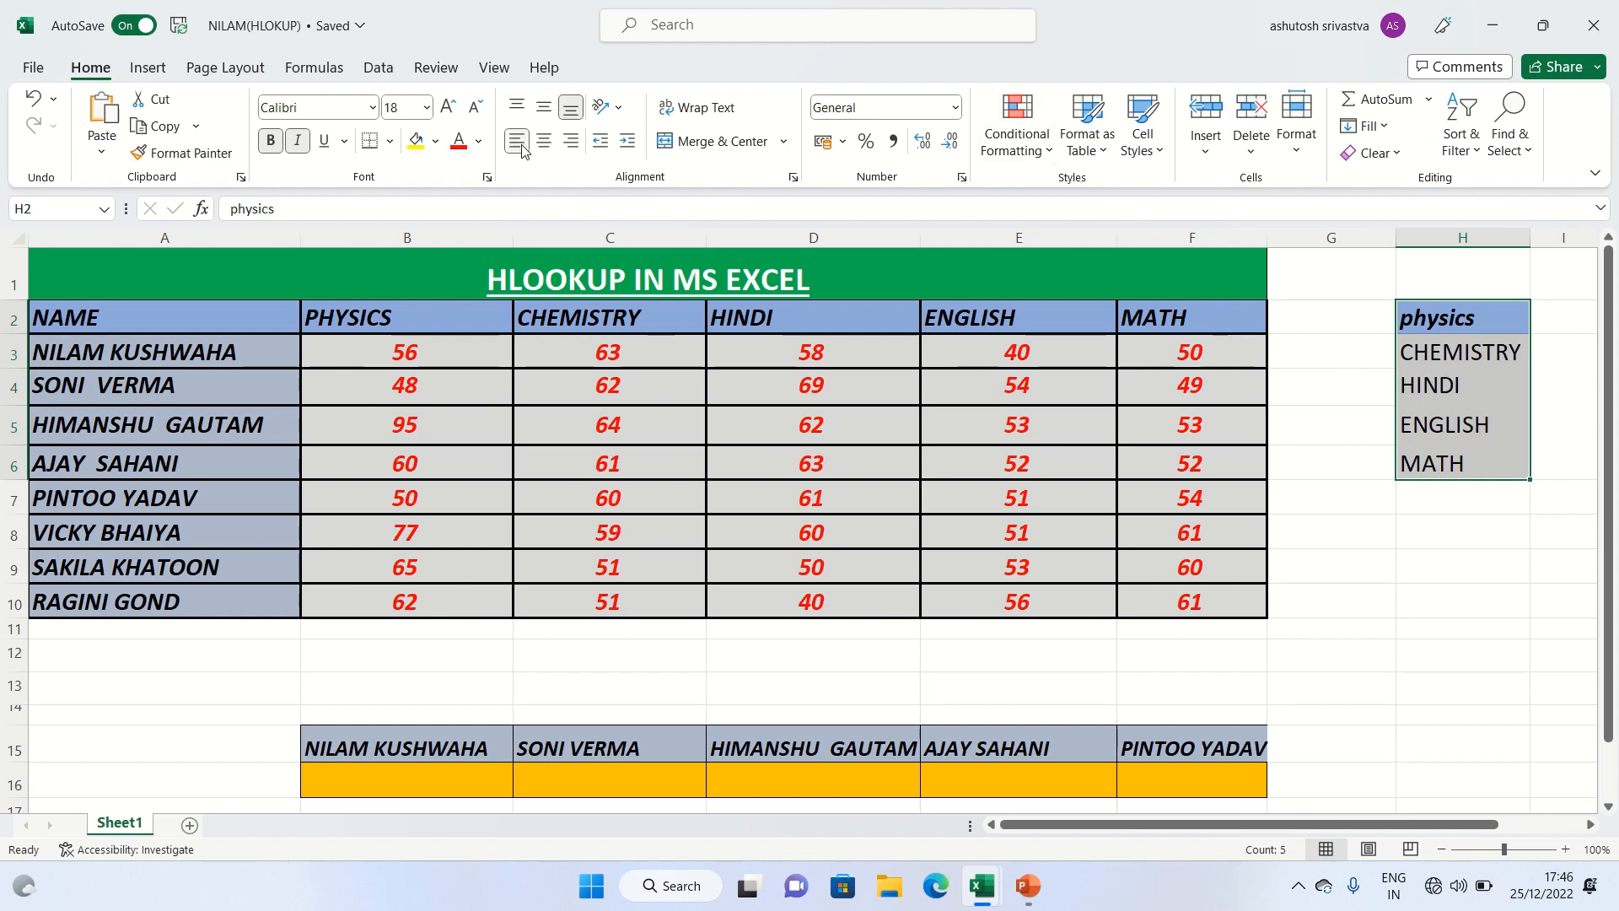
pyautogui.click(1461, 541)
# Define the name subject for the range H2:H6
pyautogui.moveTo(1459, 310); pyautogui.dragTo(1457, 464)
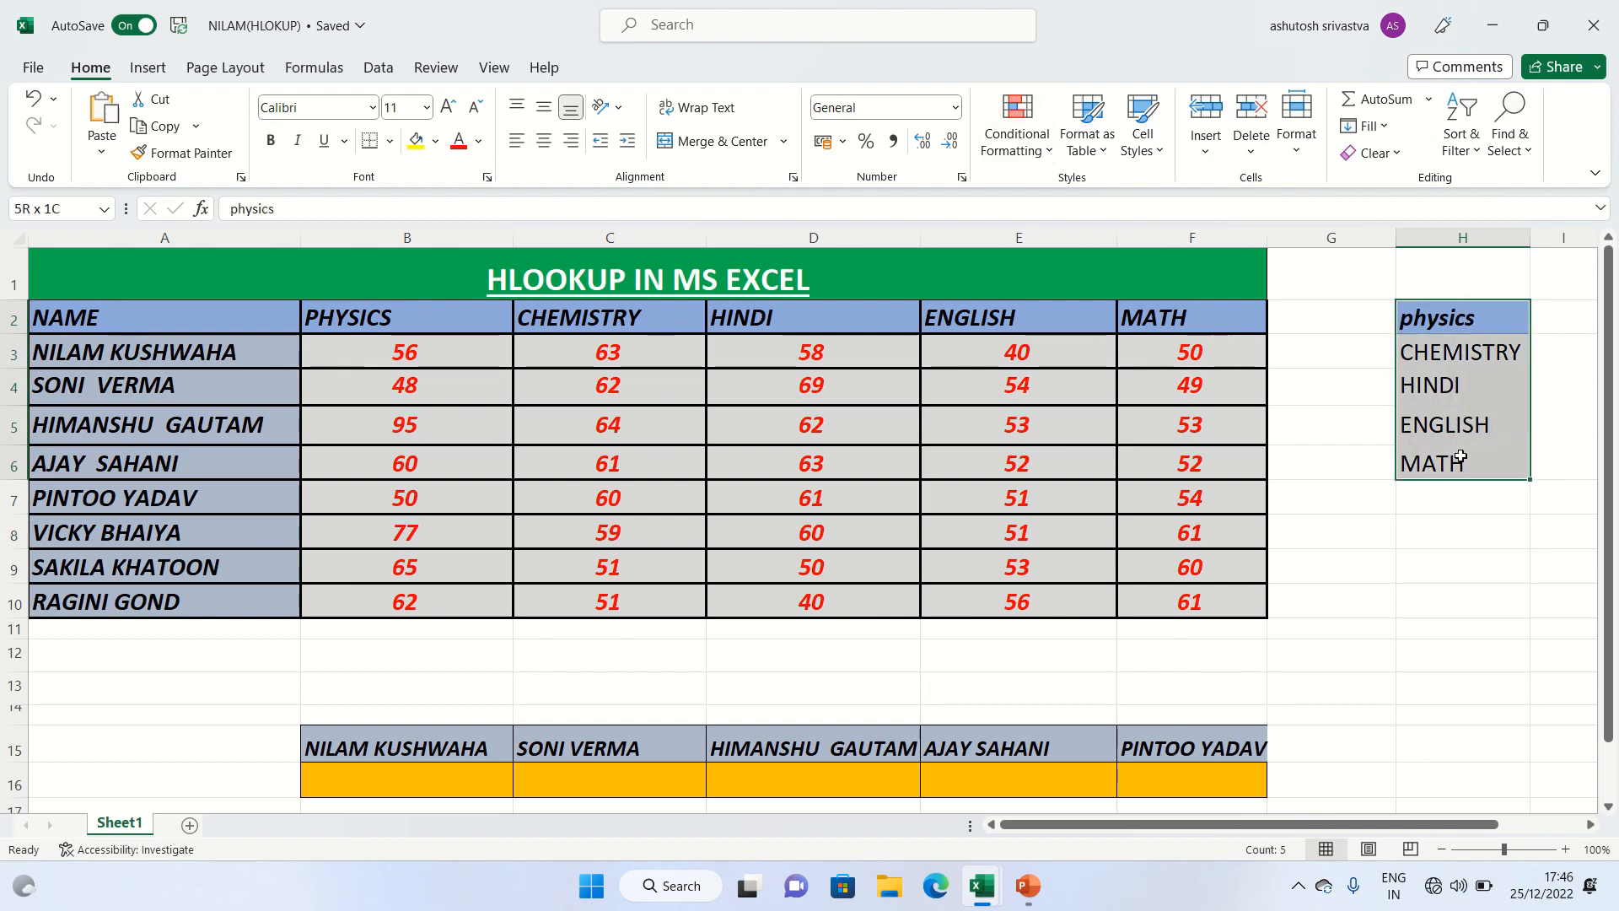
pyautogui.click(47, 214)
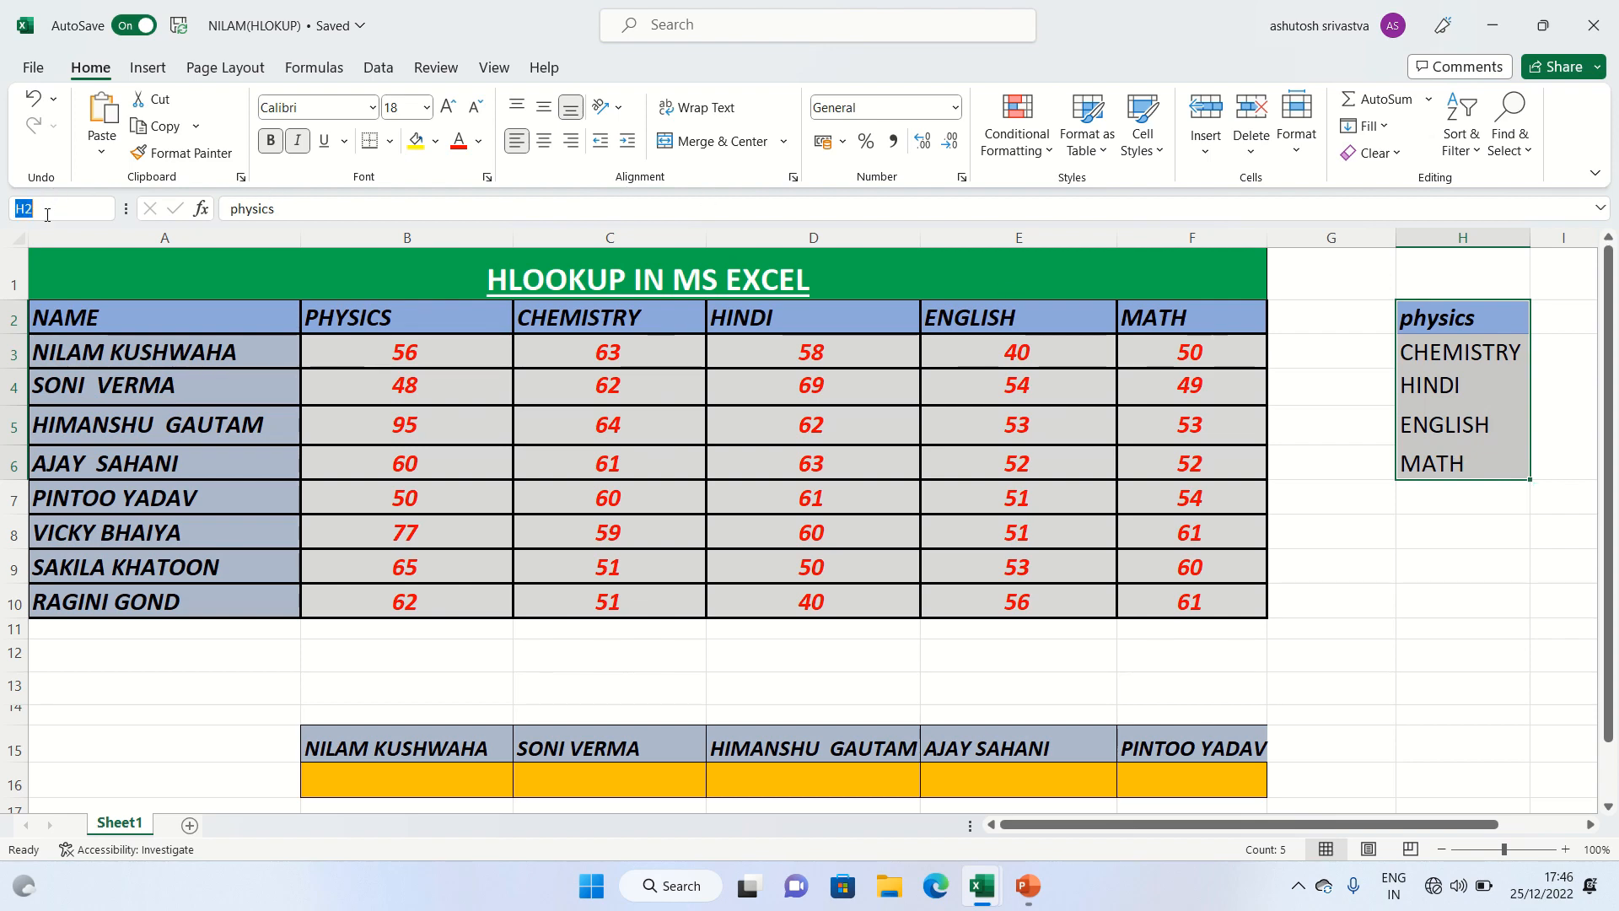
pyautogui.write('subject')
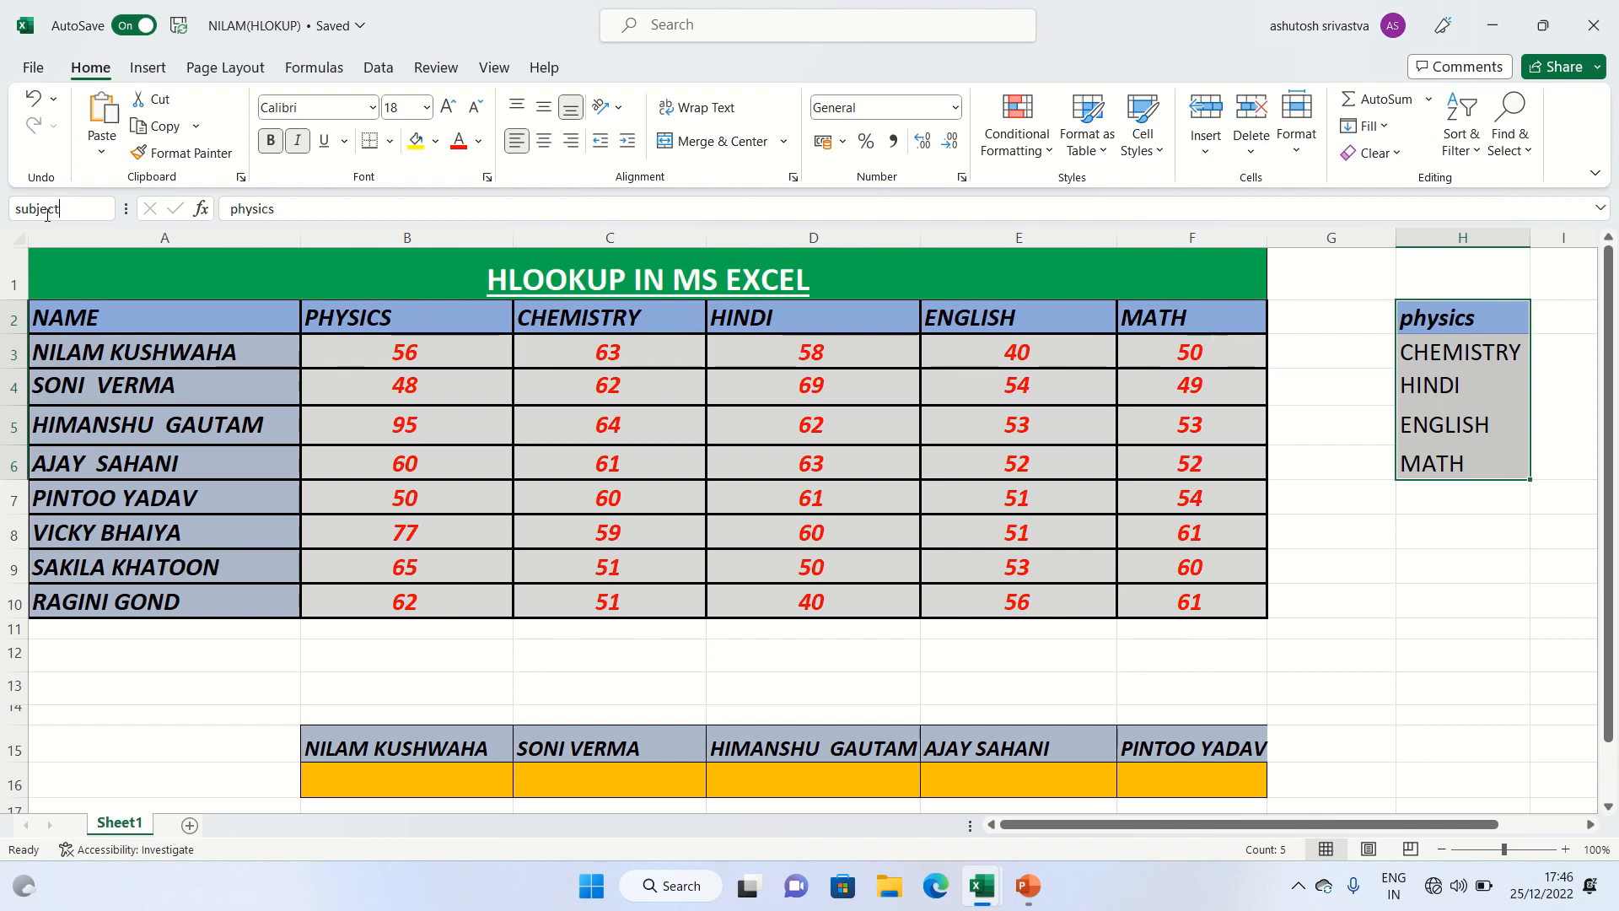
pyautogui.press('Return')
# Add a list data validation with source =subject to cell A16 and choose CHEMISTRY from its drop-down
pyautogui.click(143, 770)
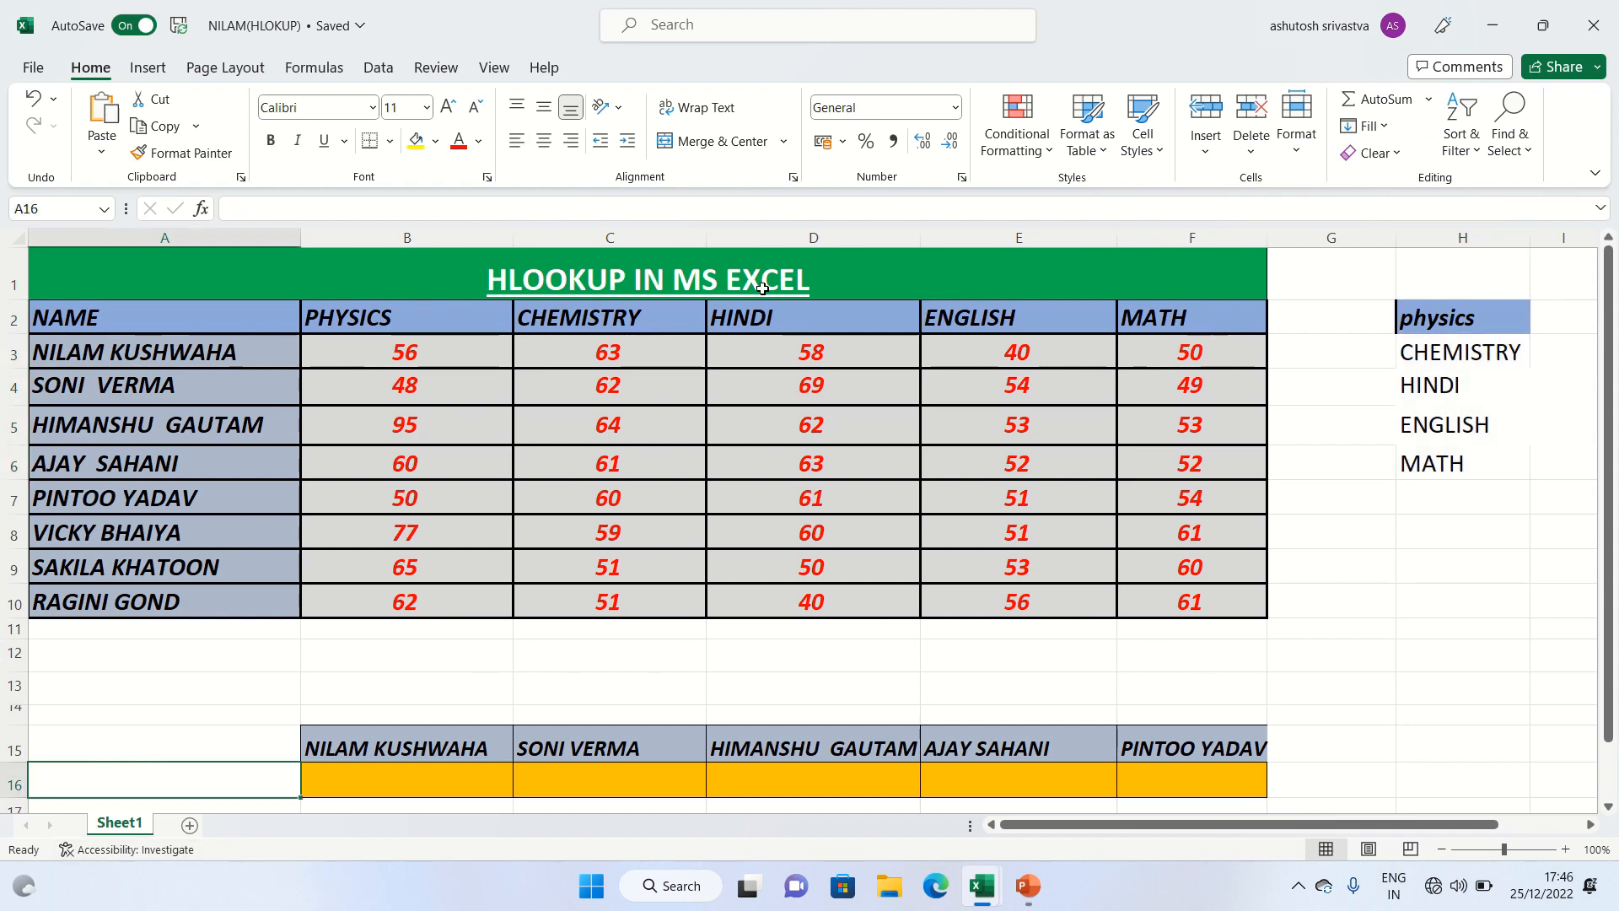
pyautogui.click(380, 70)
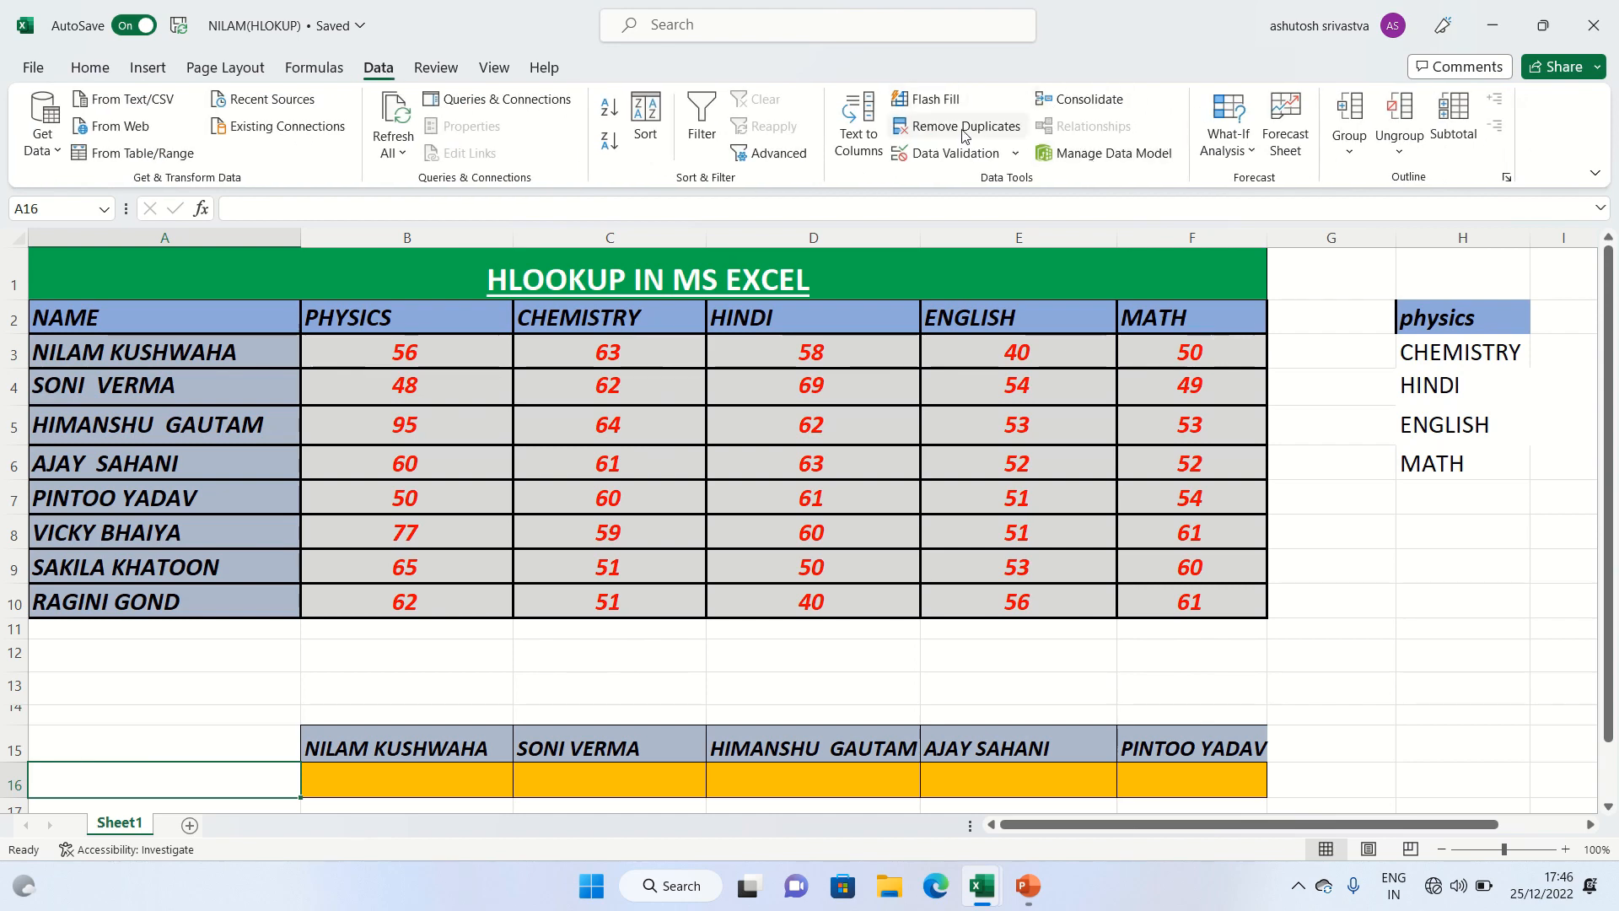
pyautogui.click(1015, 155)
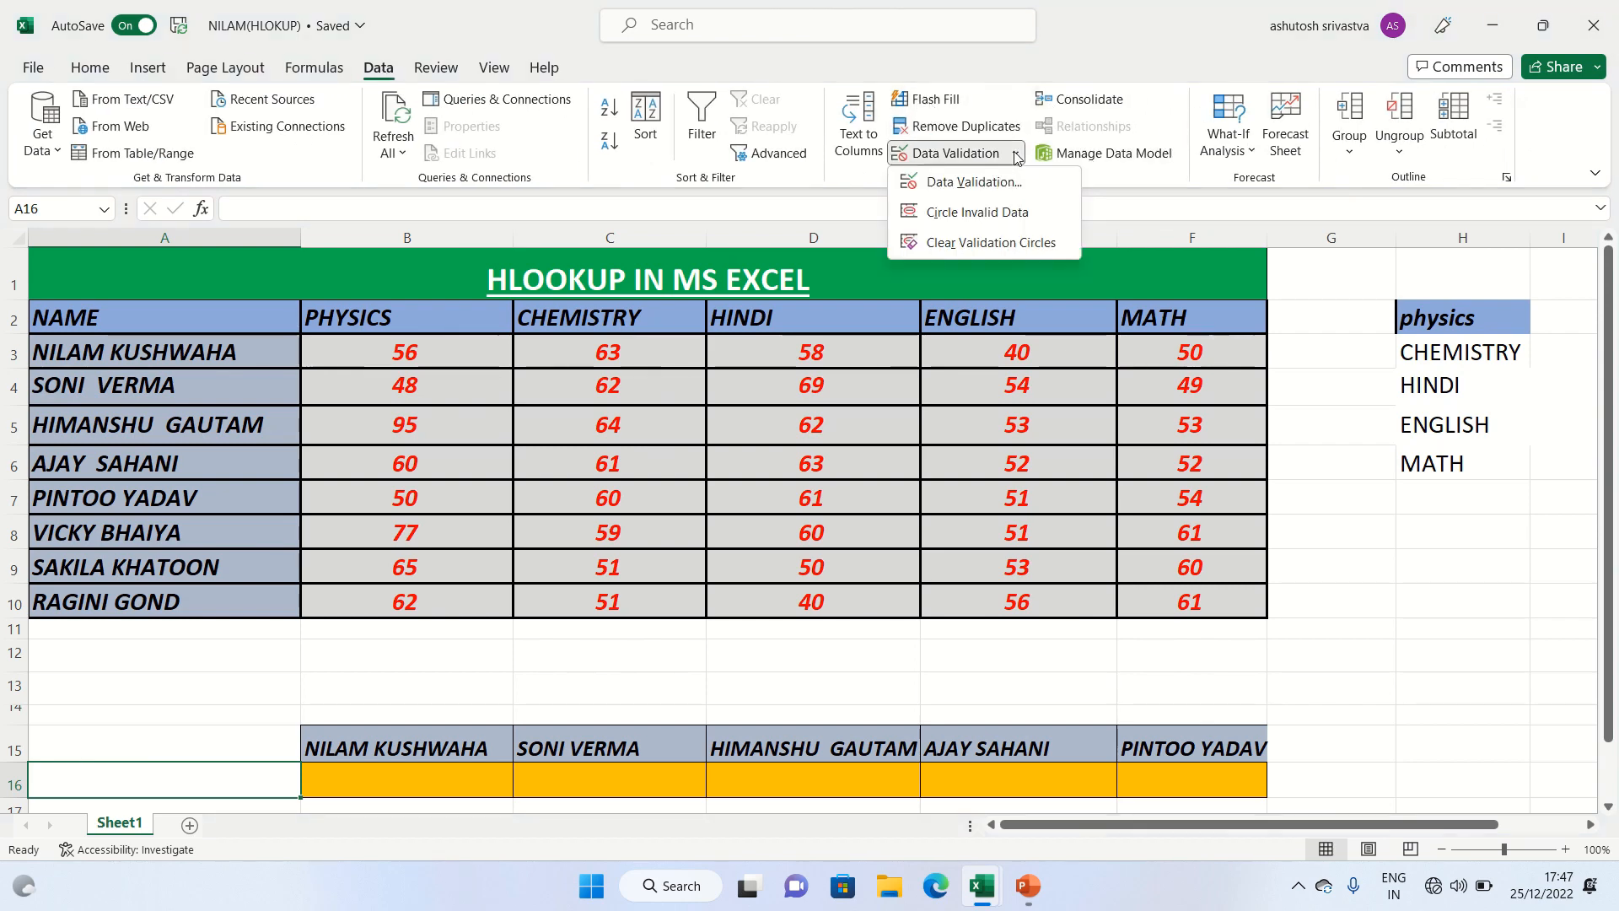
pyautogui.click(978, 182)
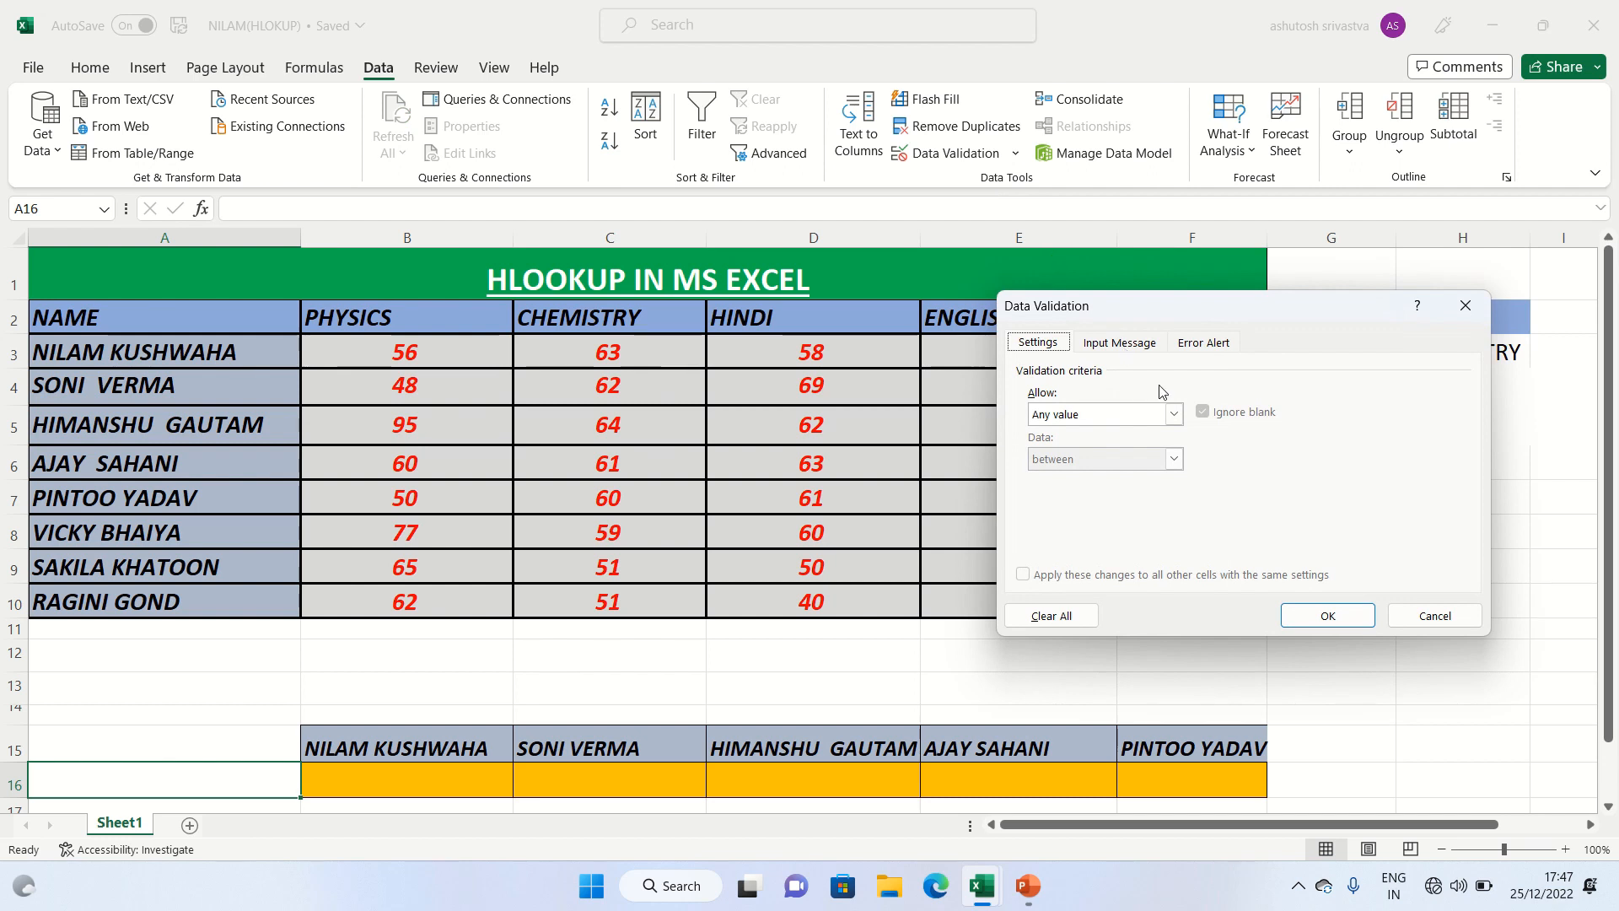
pyautogui.click(1174, 414)
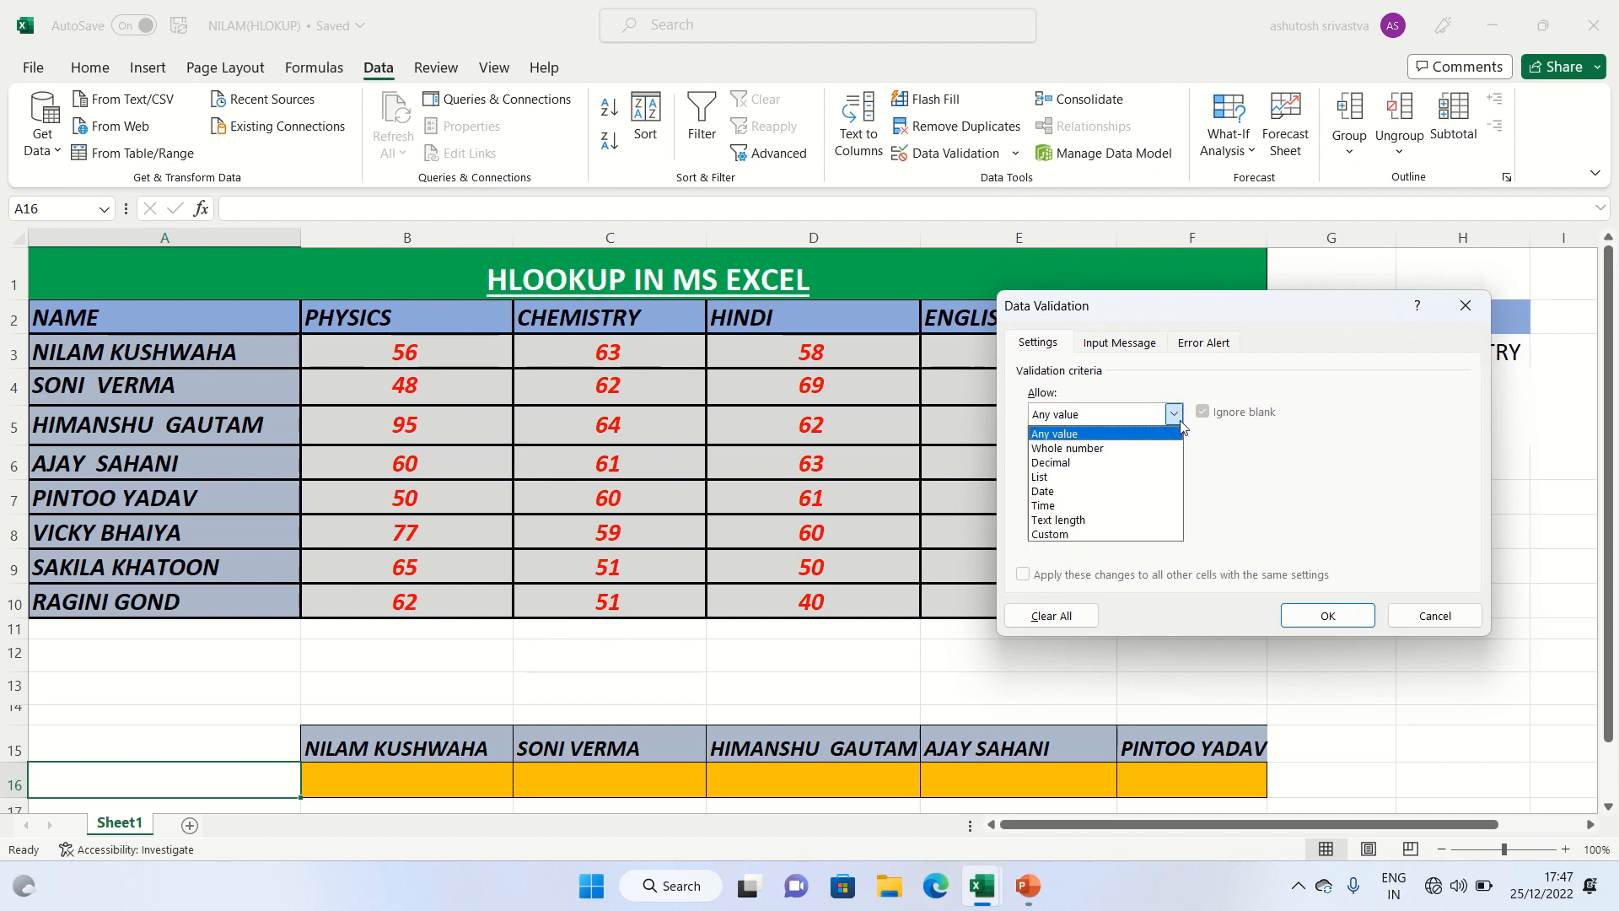
pyautogui.click(1118, 477)
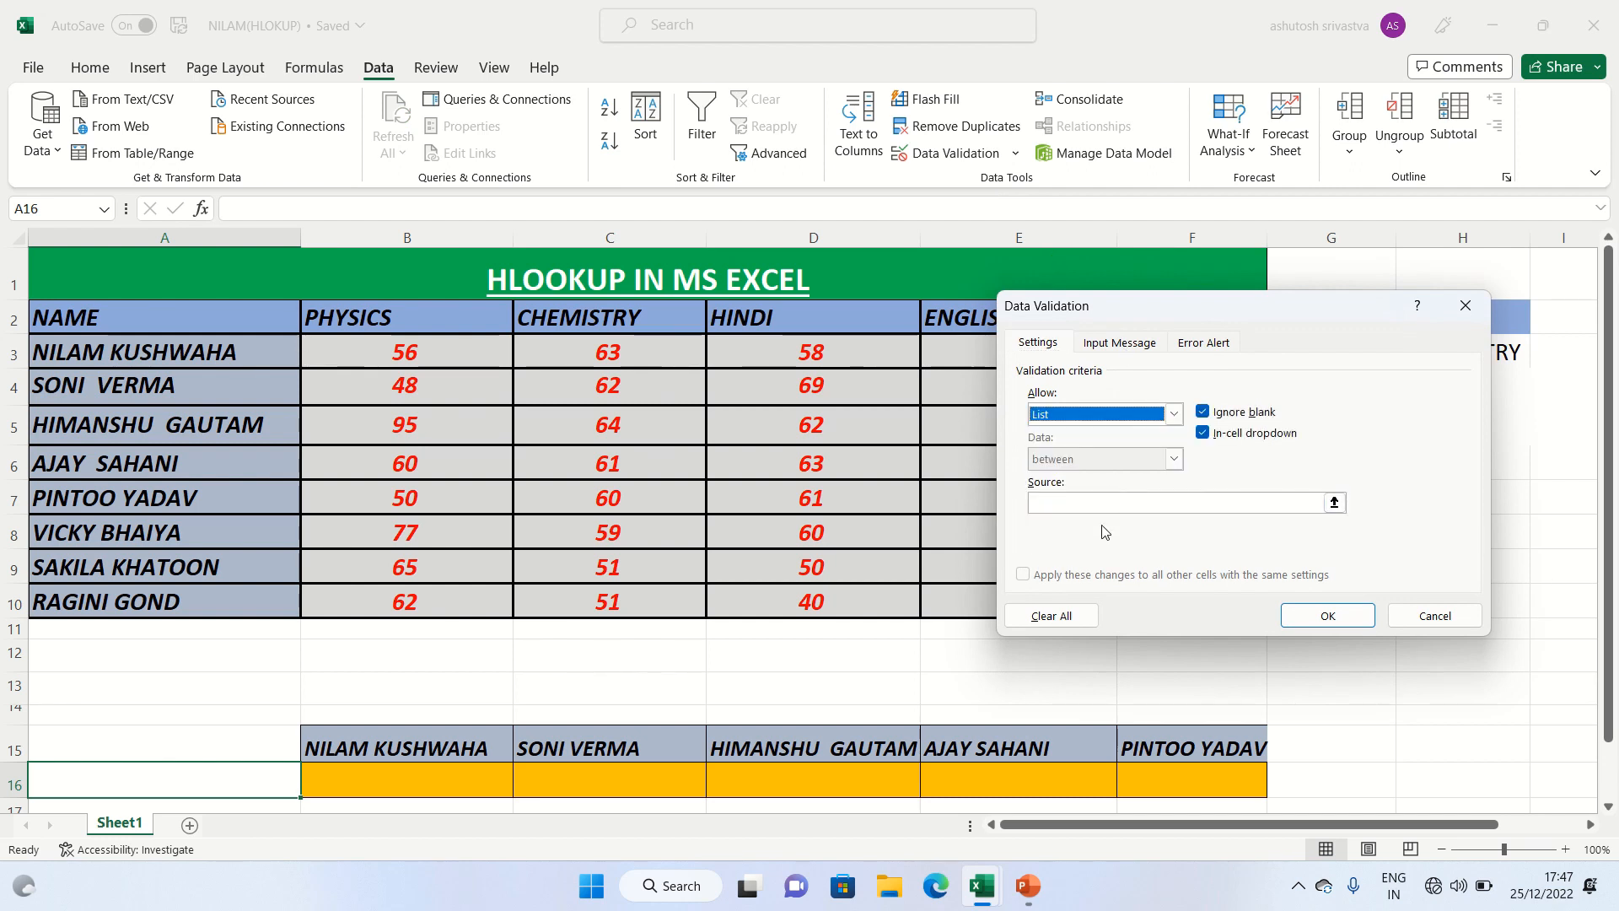
pyautogui.click(1103, 502)
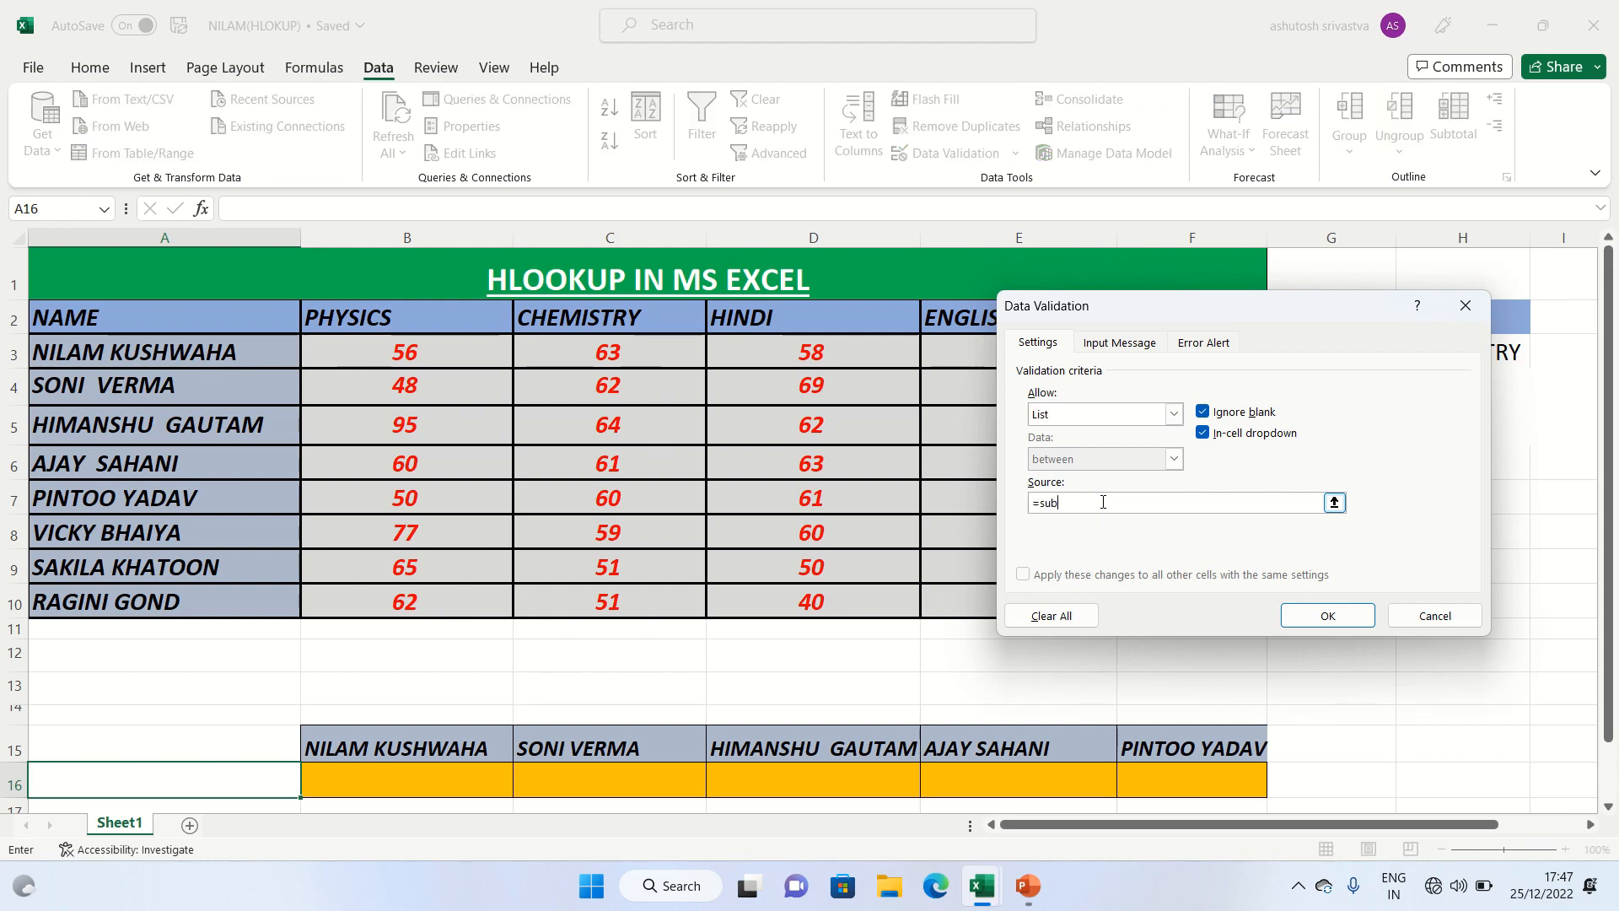
pyautogui.write('=subject')
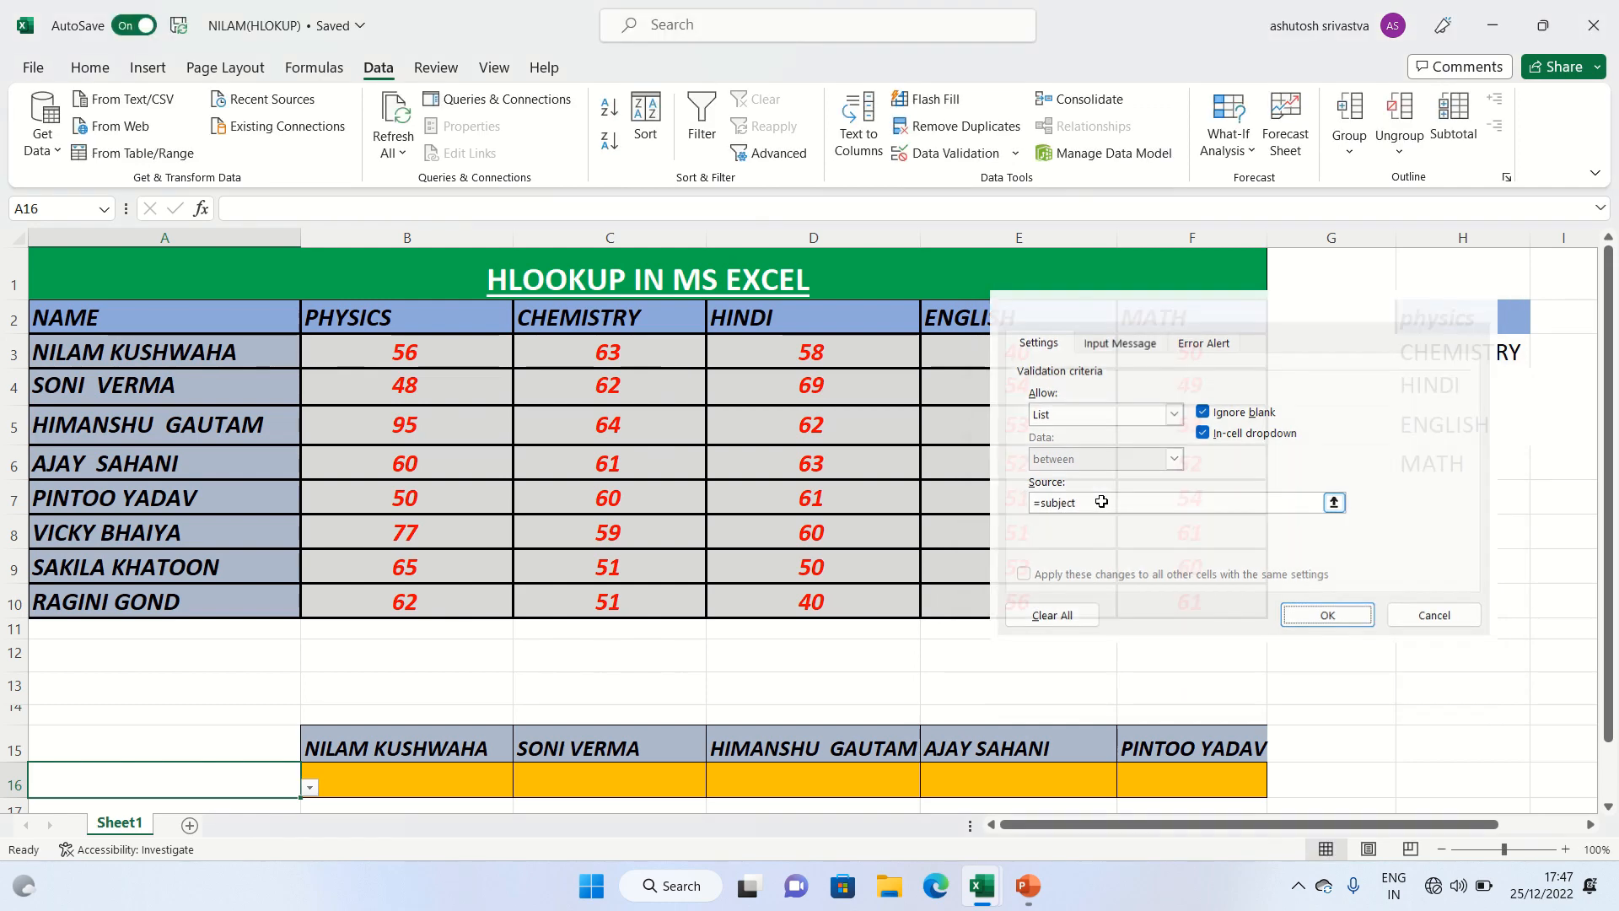
pyautogui.press('Return')
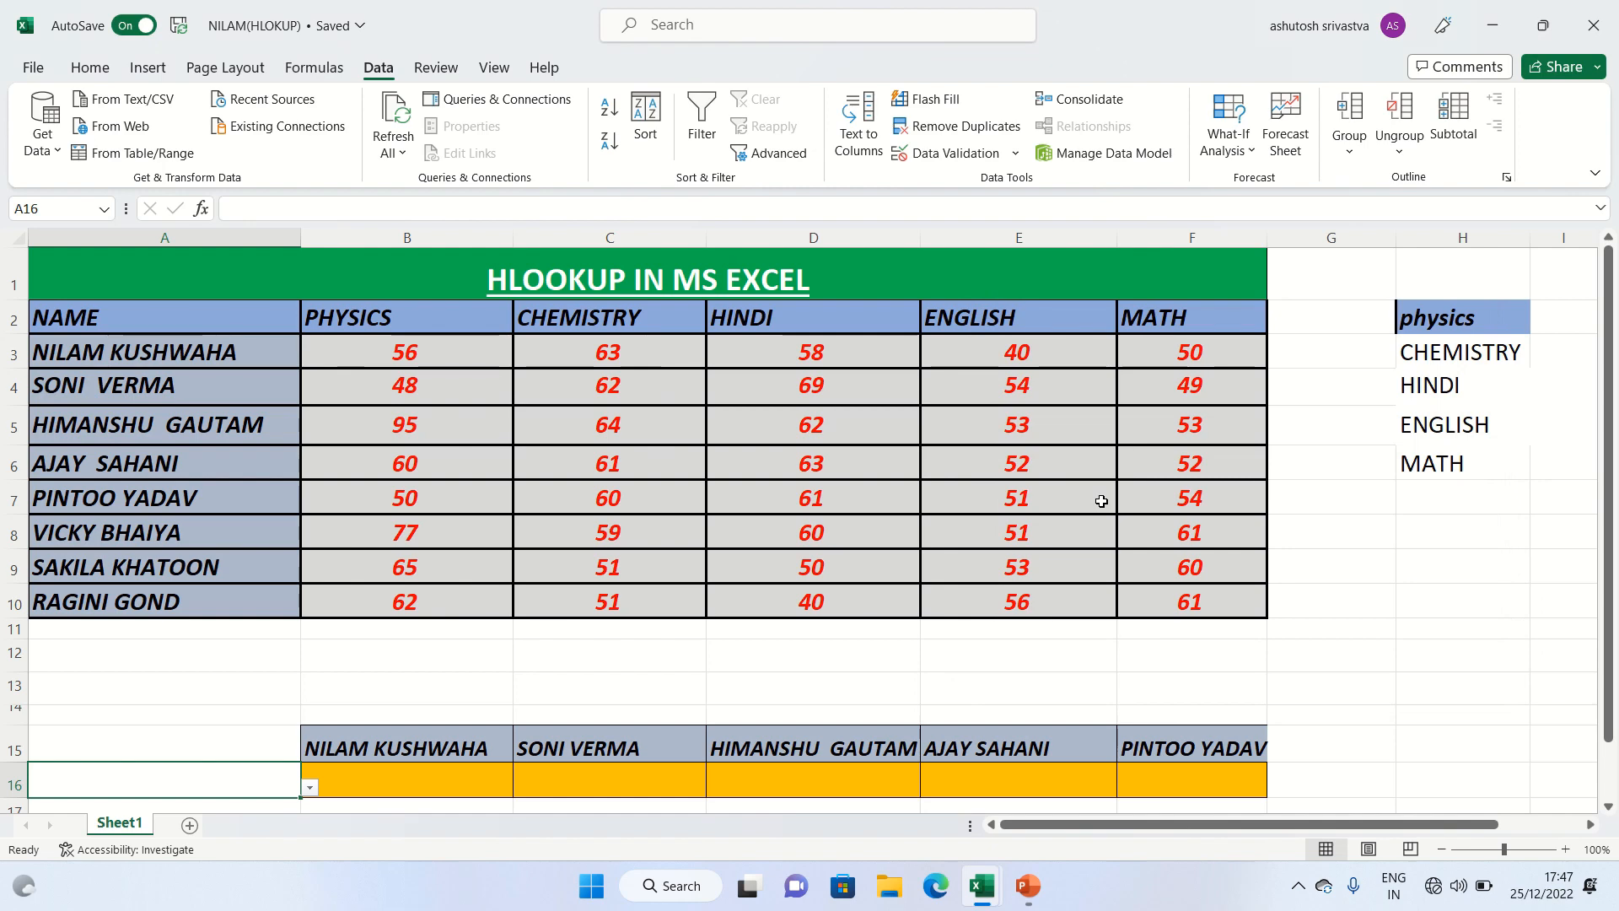
pyautogui.click(310, 787)
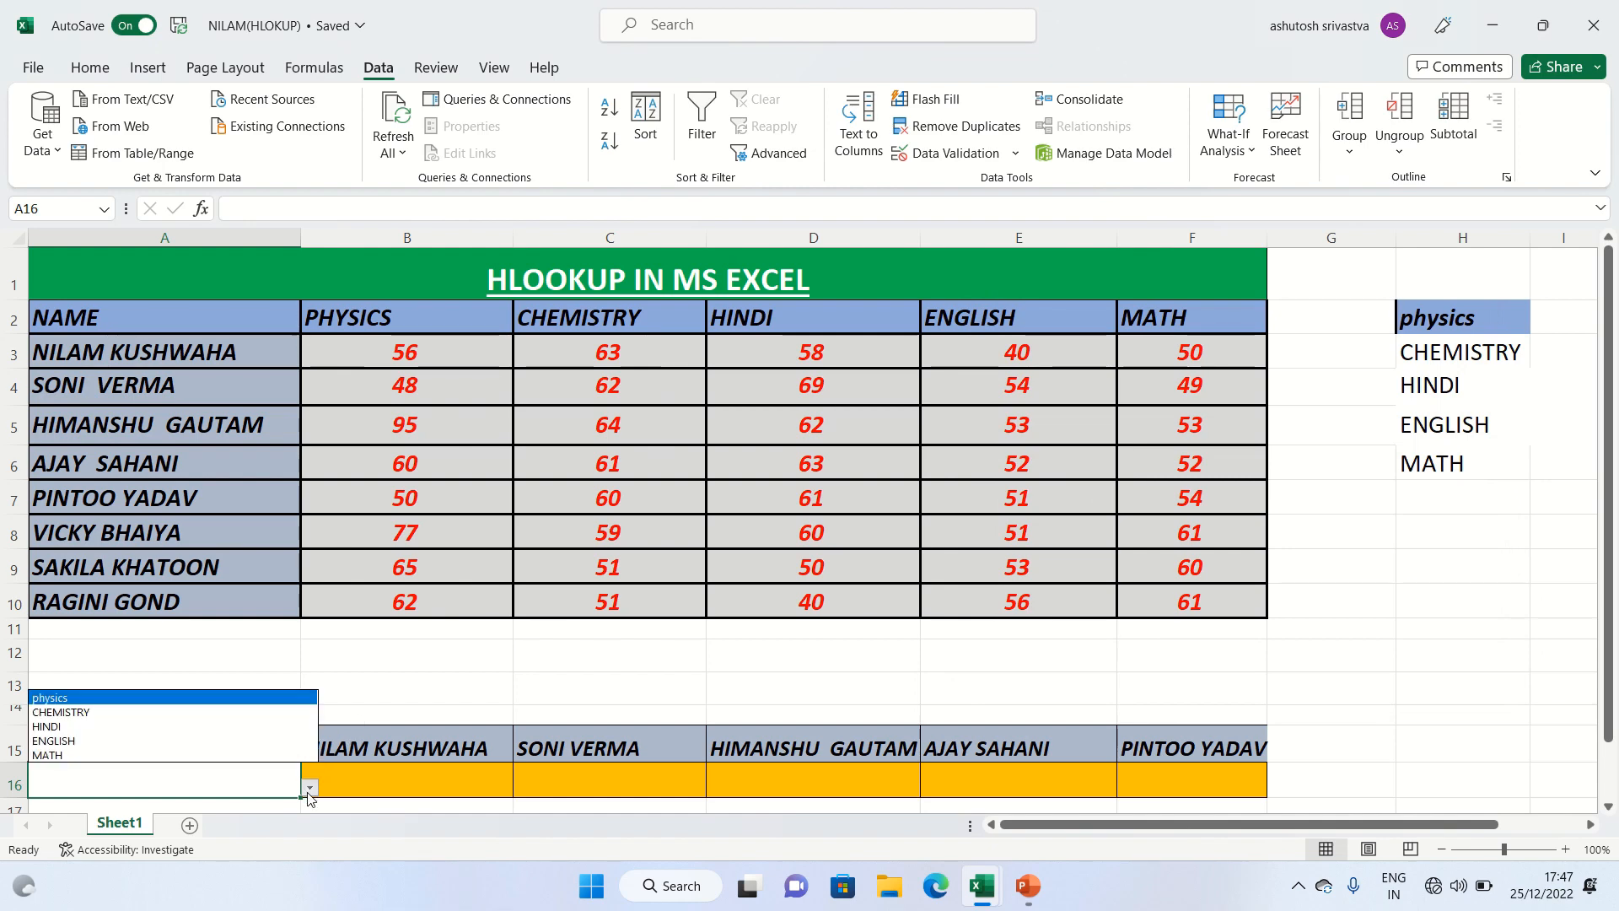
pyautogui.click(193, 713)
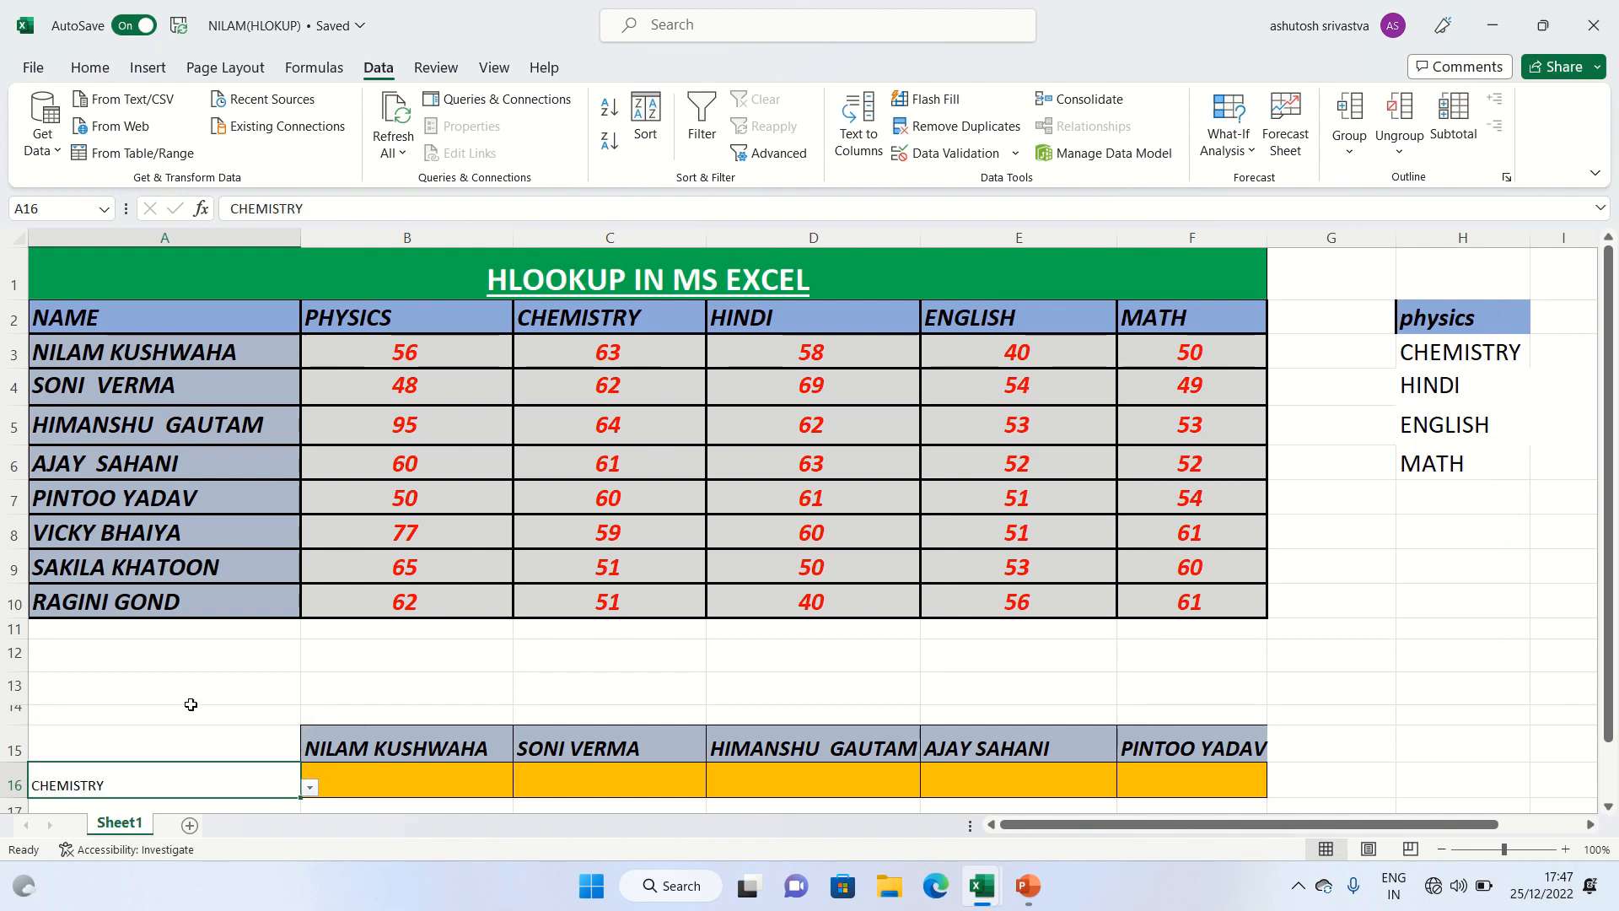
# Choose physics from the drop-down in A16 and enter =HLOOKUP(A16,A2:F10,2,0) in B16
pyautogui.click(310, 789)
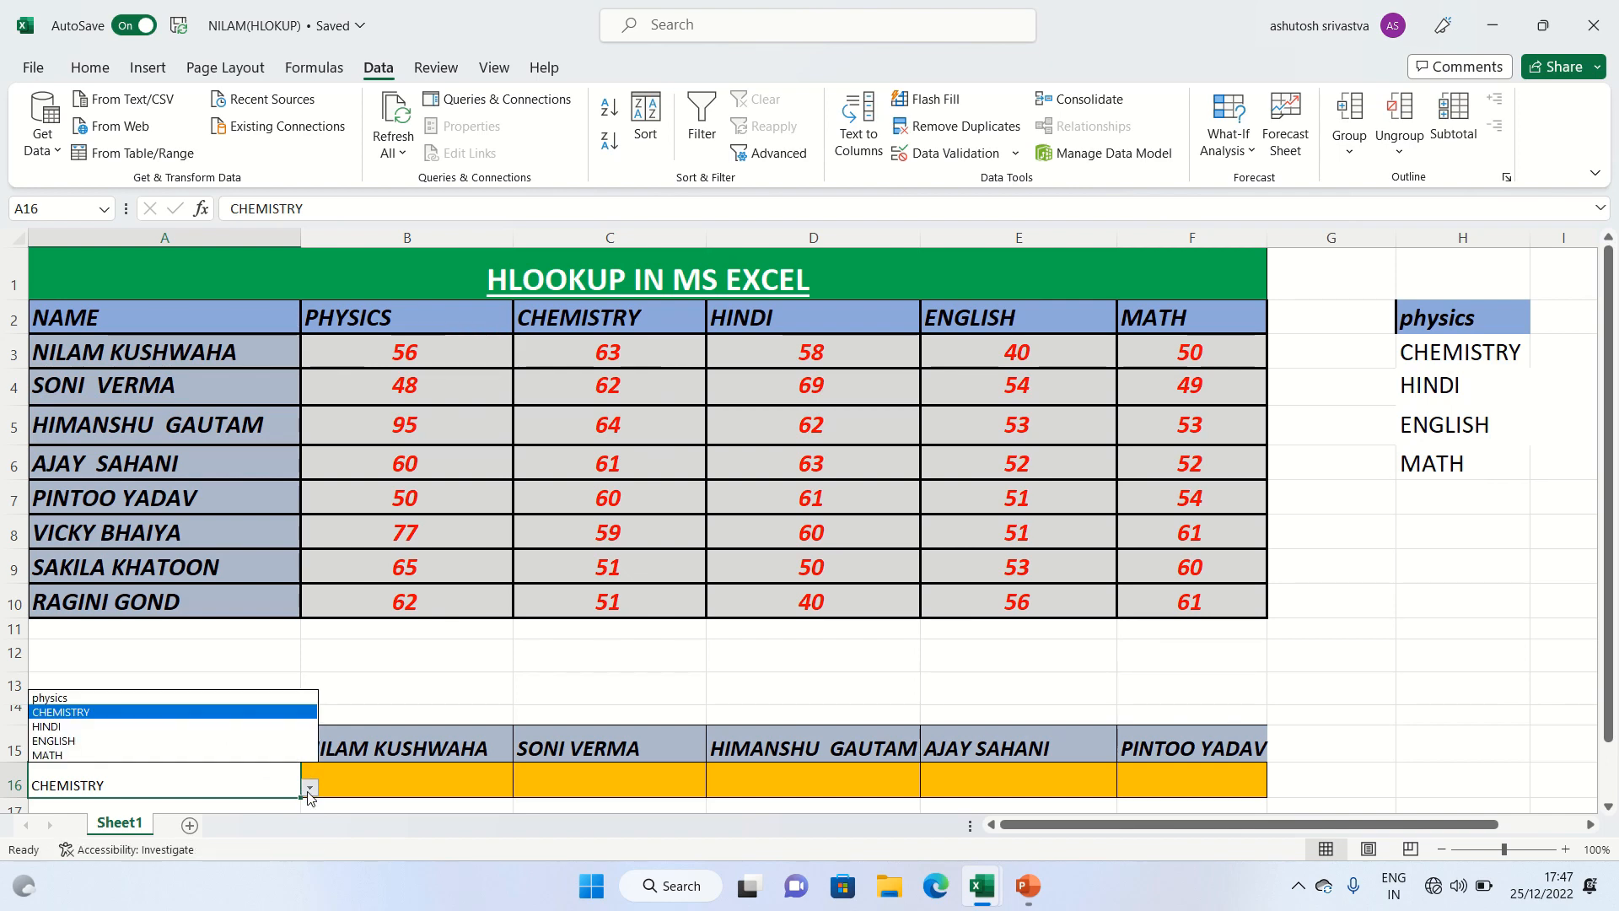
pyautogui.click(196, 699)
pyautogui.click(389, 797)
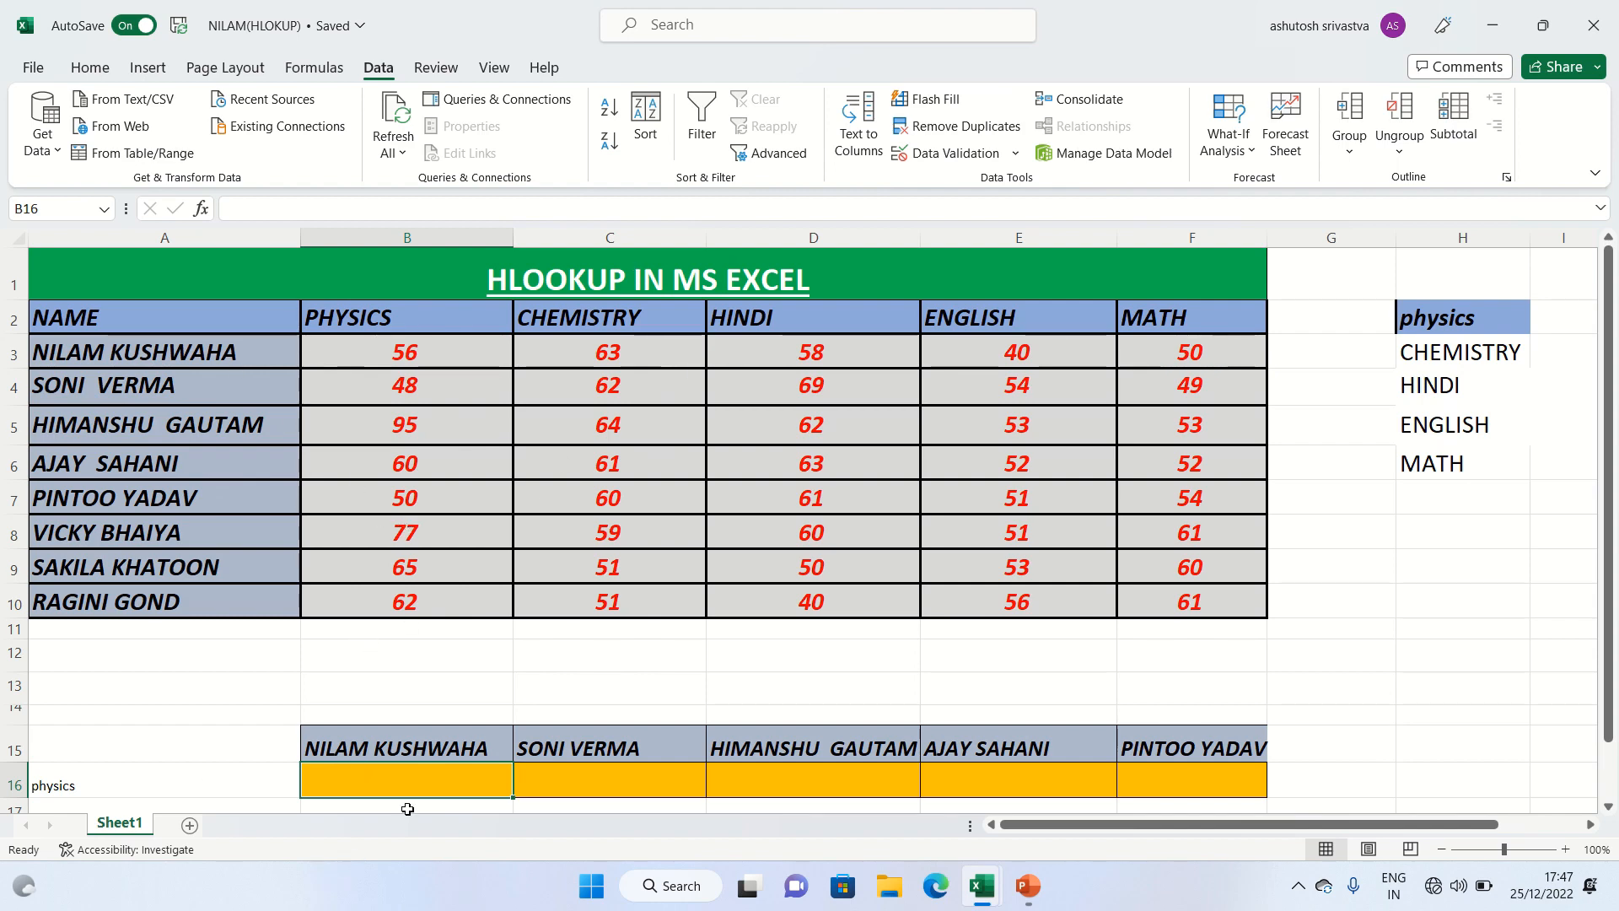
pyautogui.write('=')
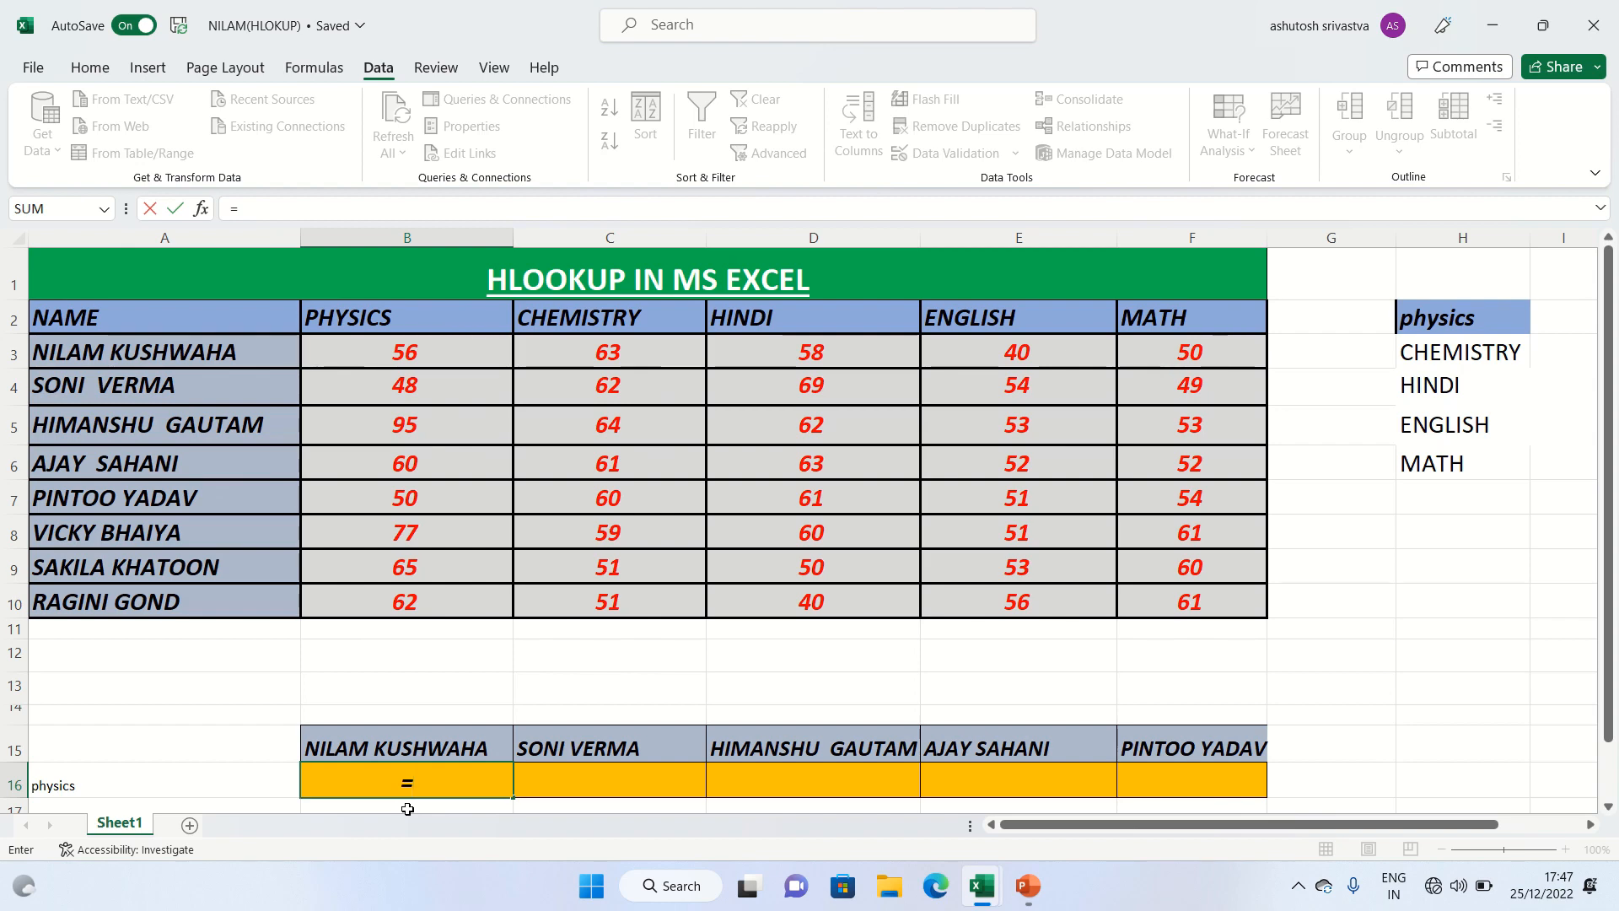
pyautogui.write('hlook')
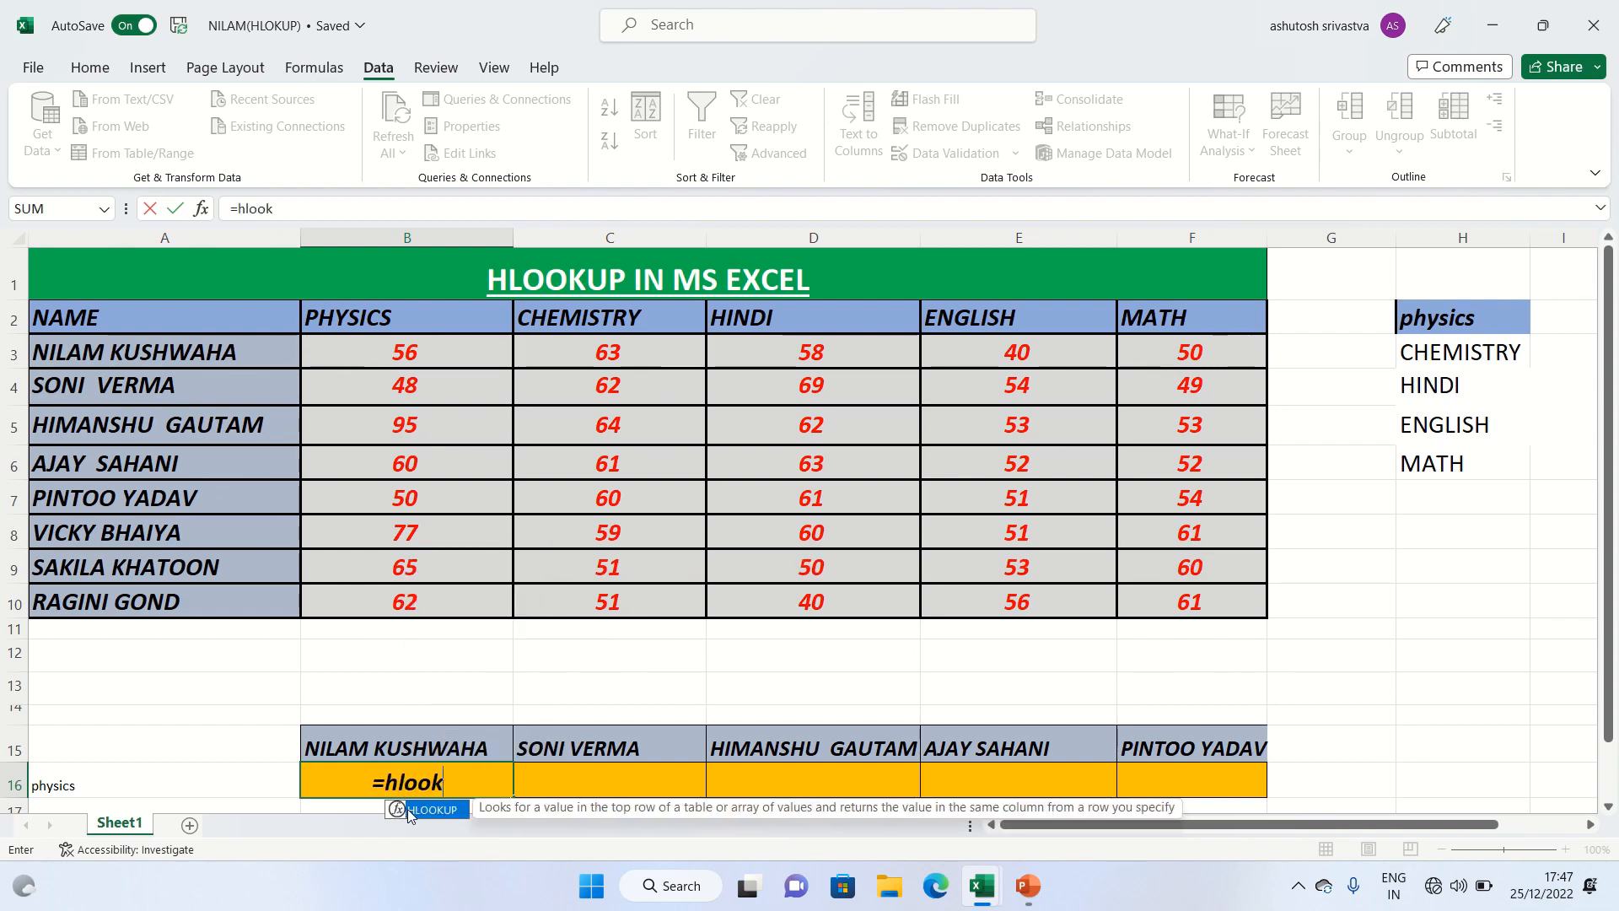
pyautogui.write('up')
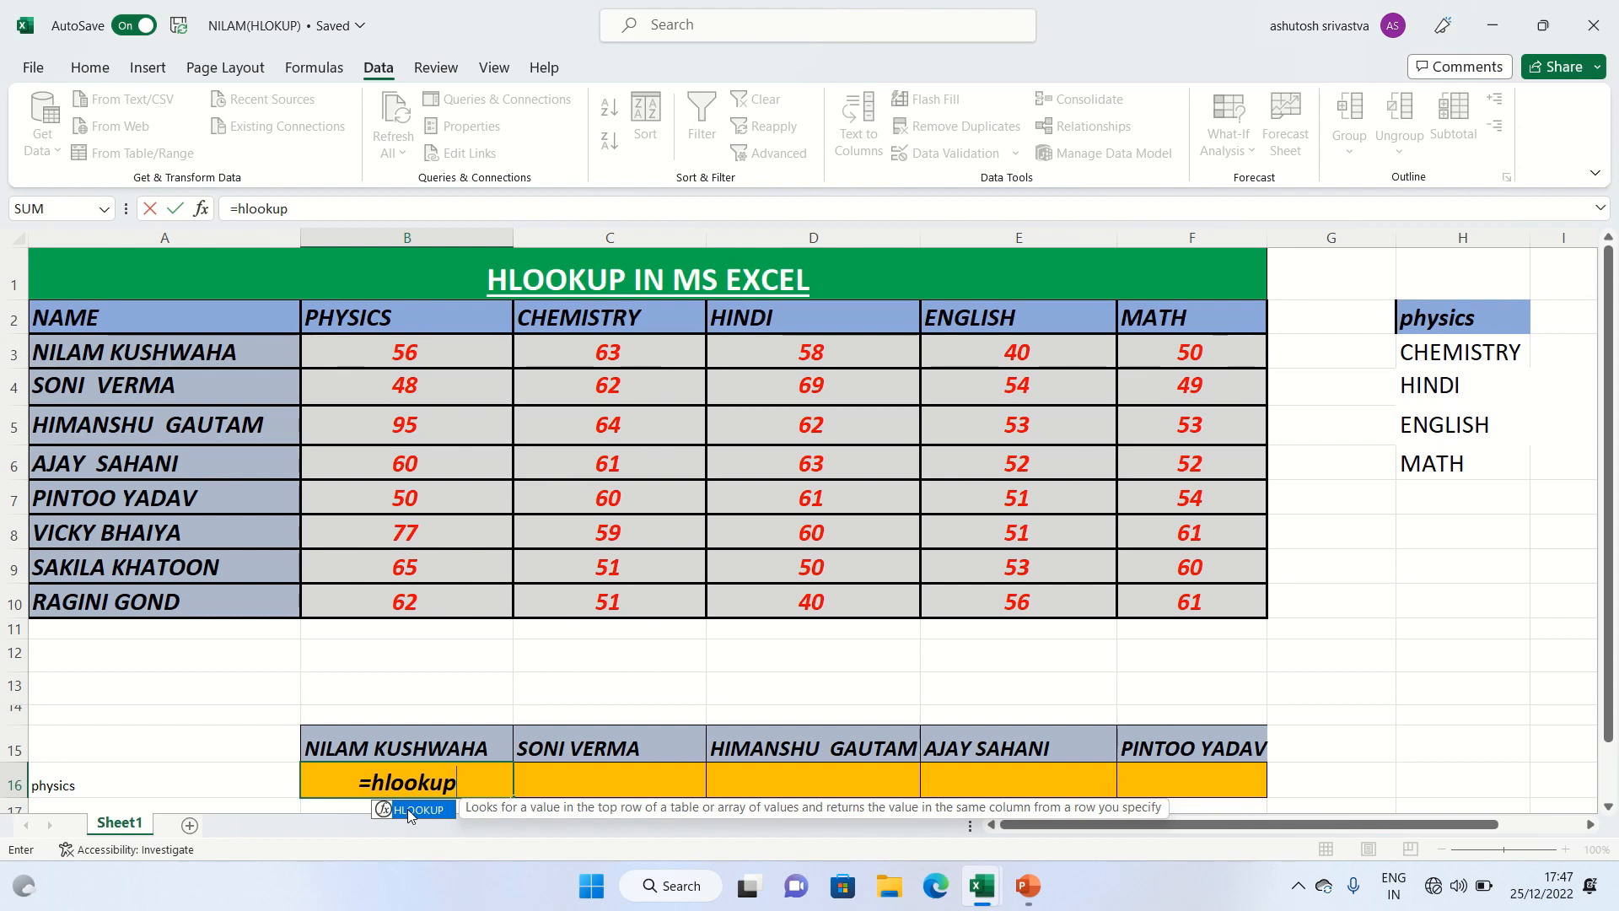
pyautogui.write('(')
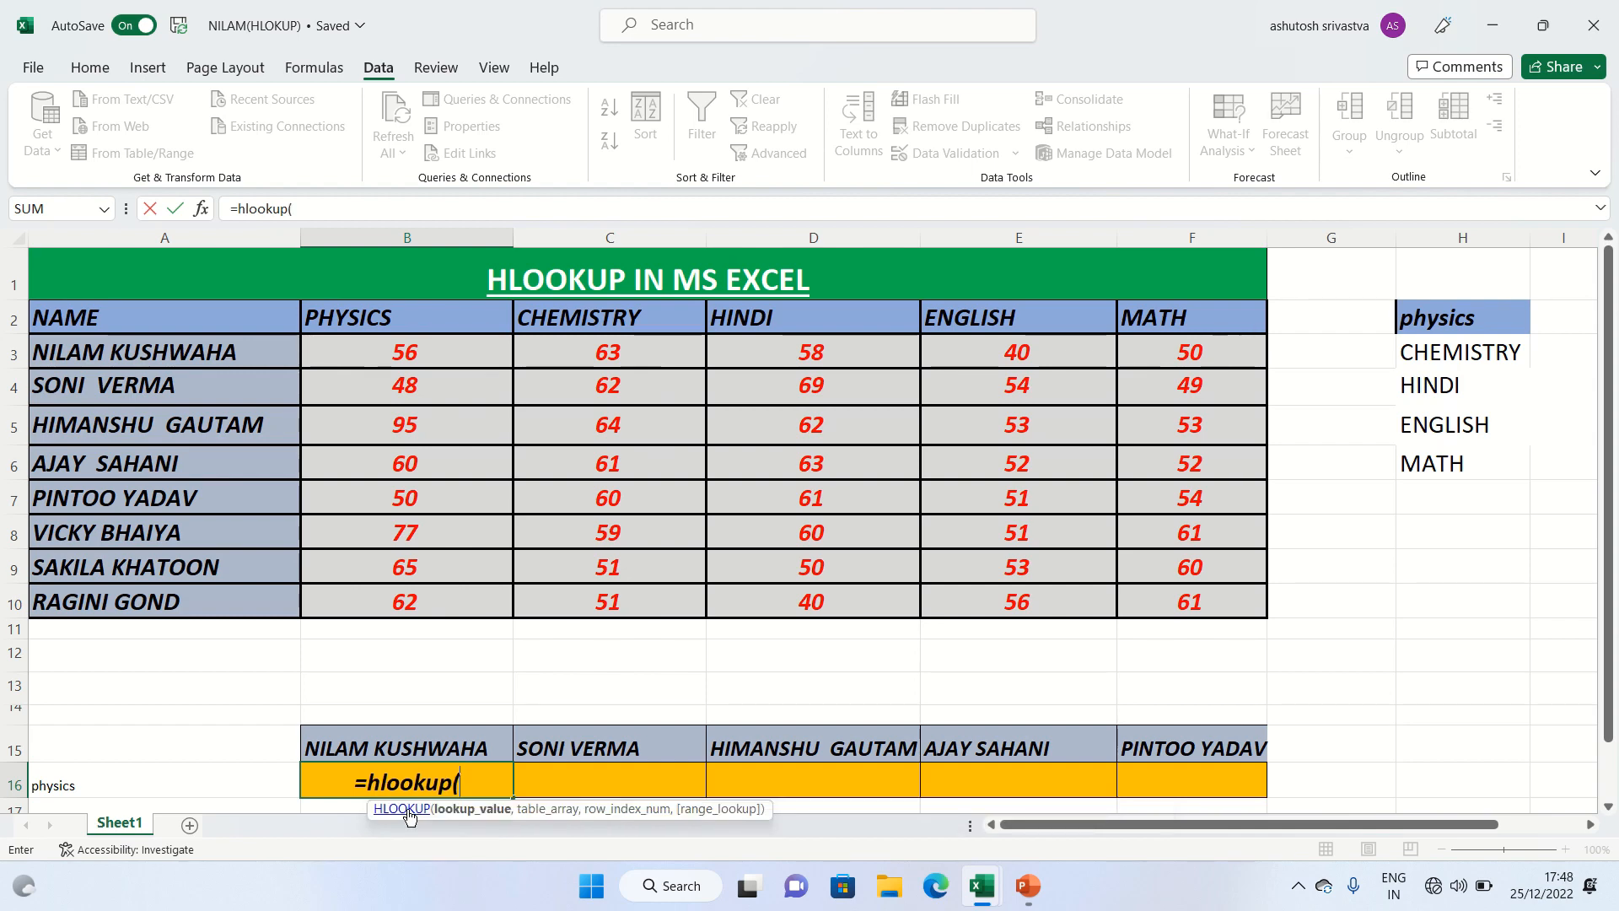
pyautogui.click(175, 785)
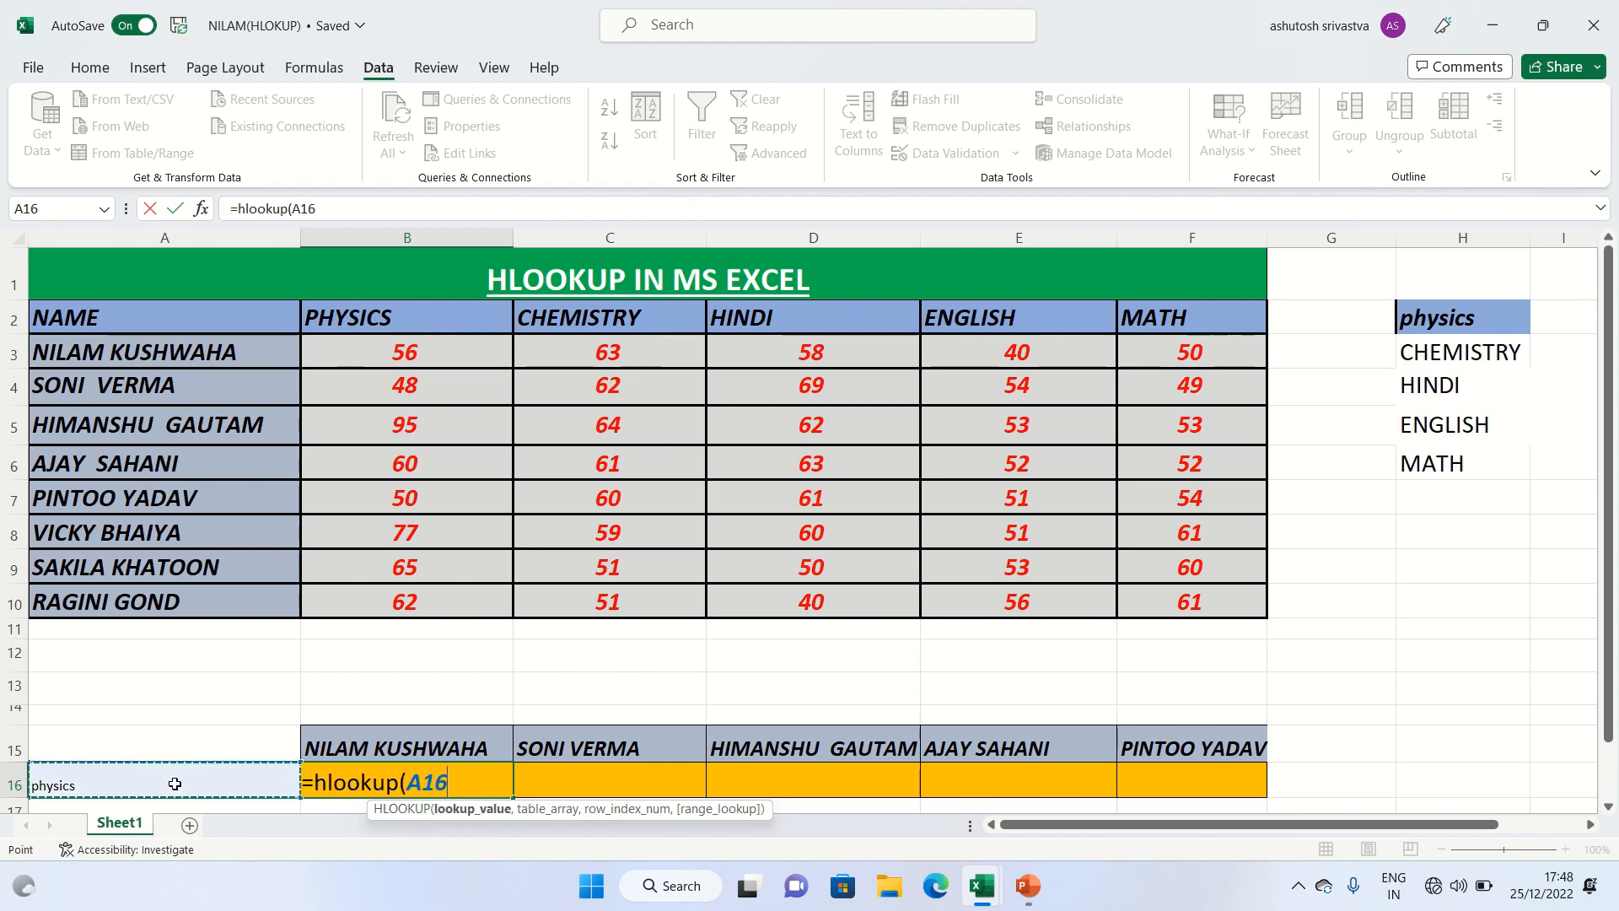
pyautogui.write(',')
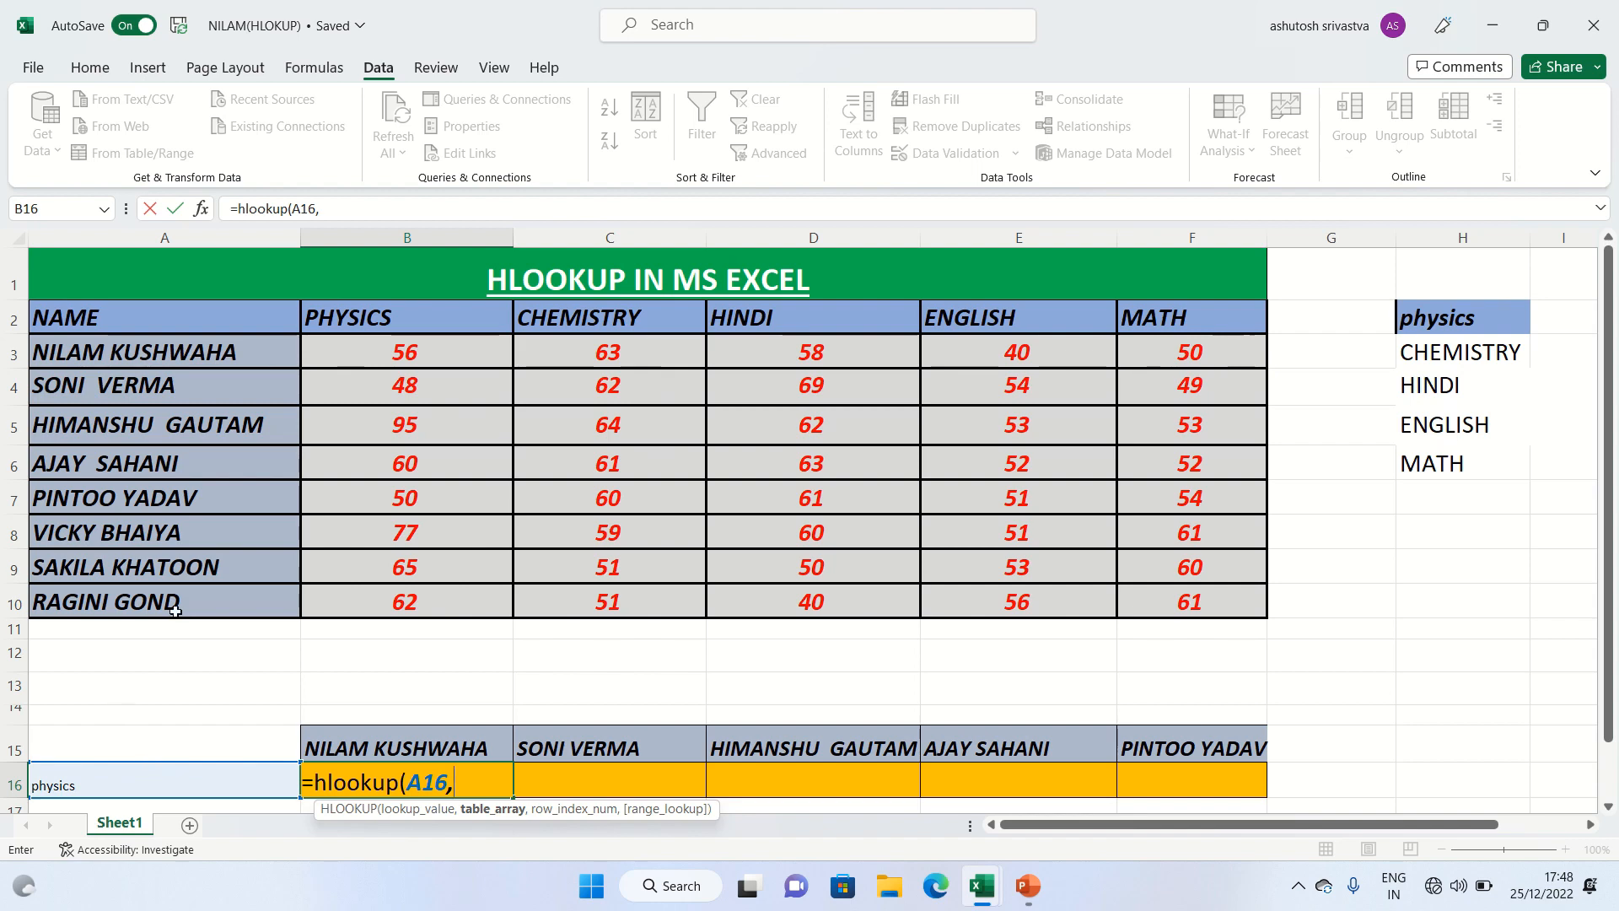
pyautogui.moveTo(90, 315); pyautogui.dragTo(1157, 594)
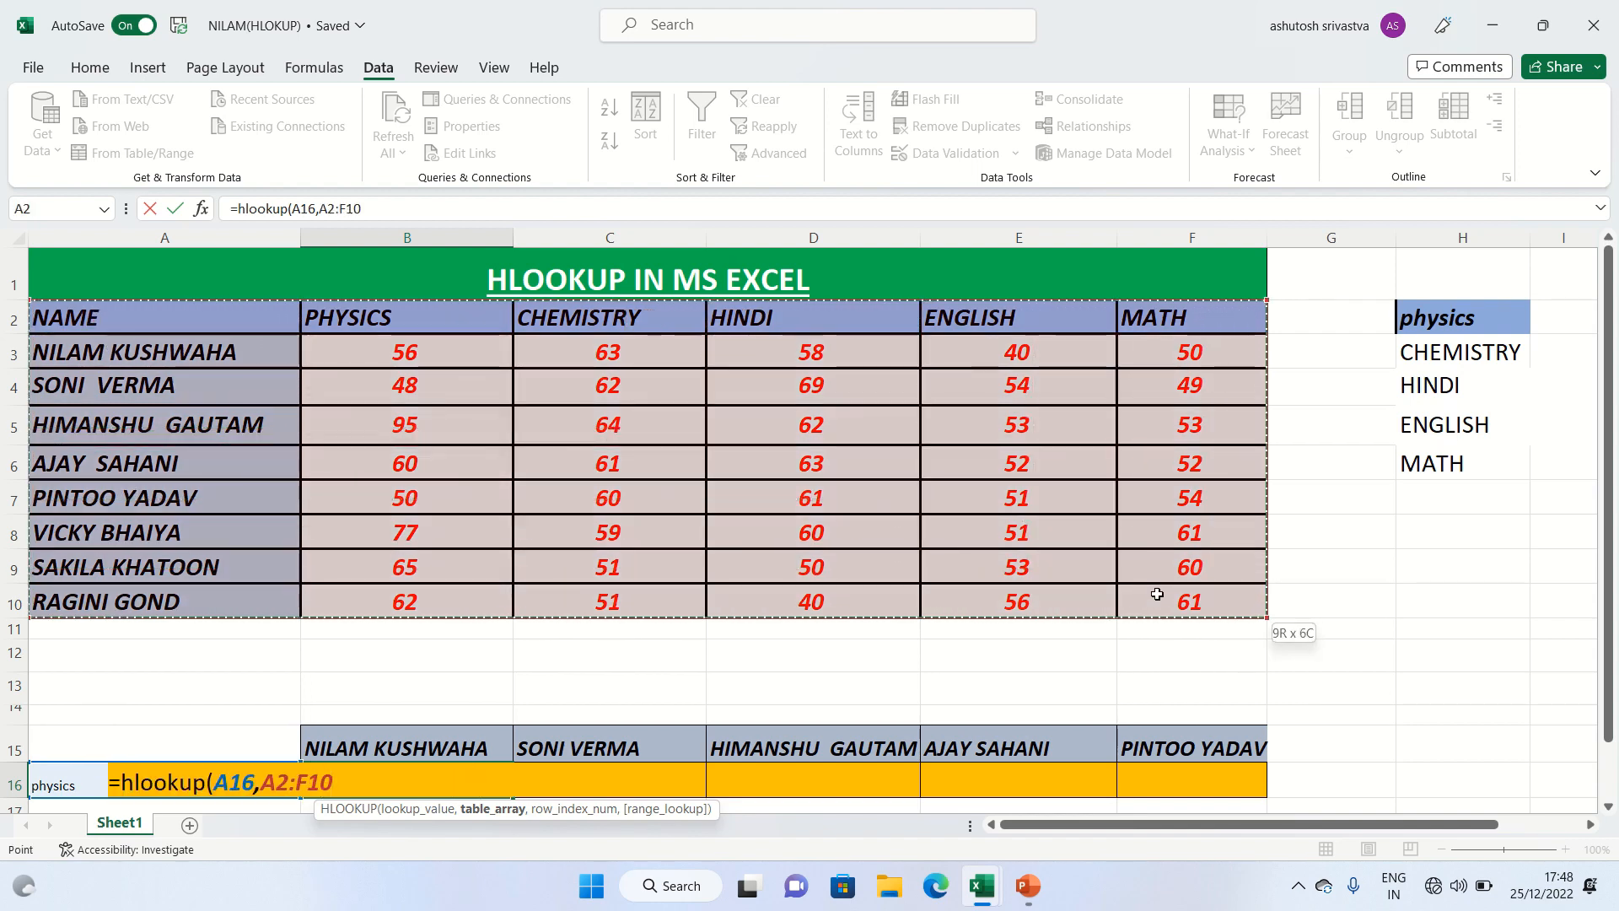
pyautogui.write(',')
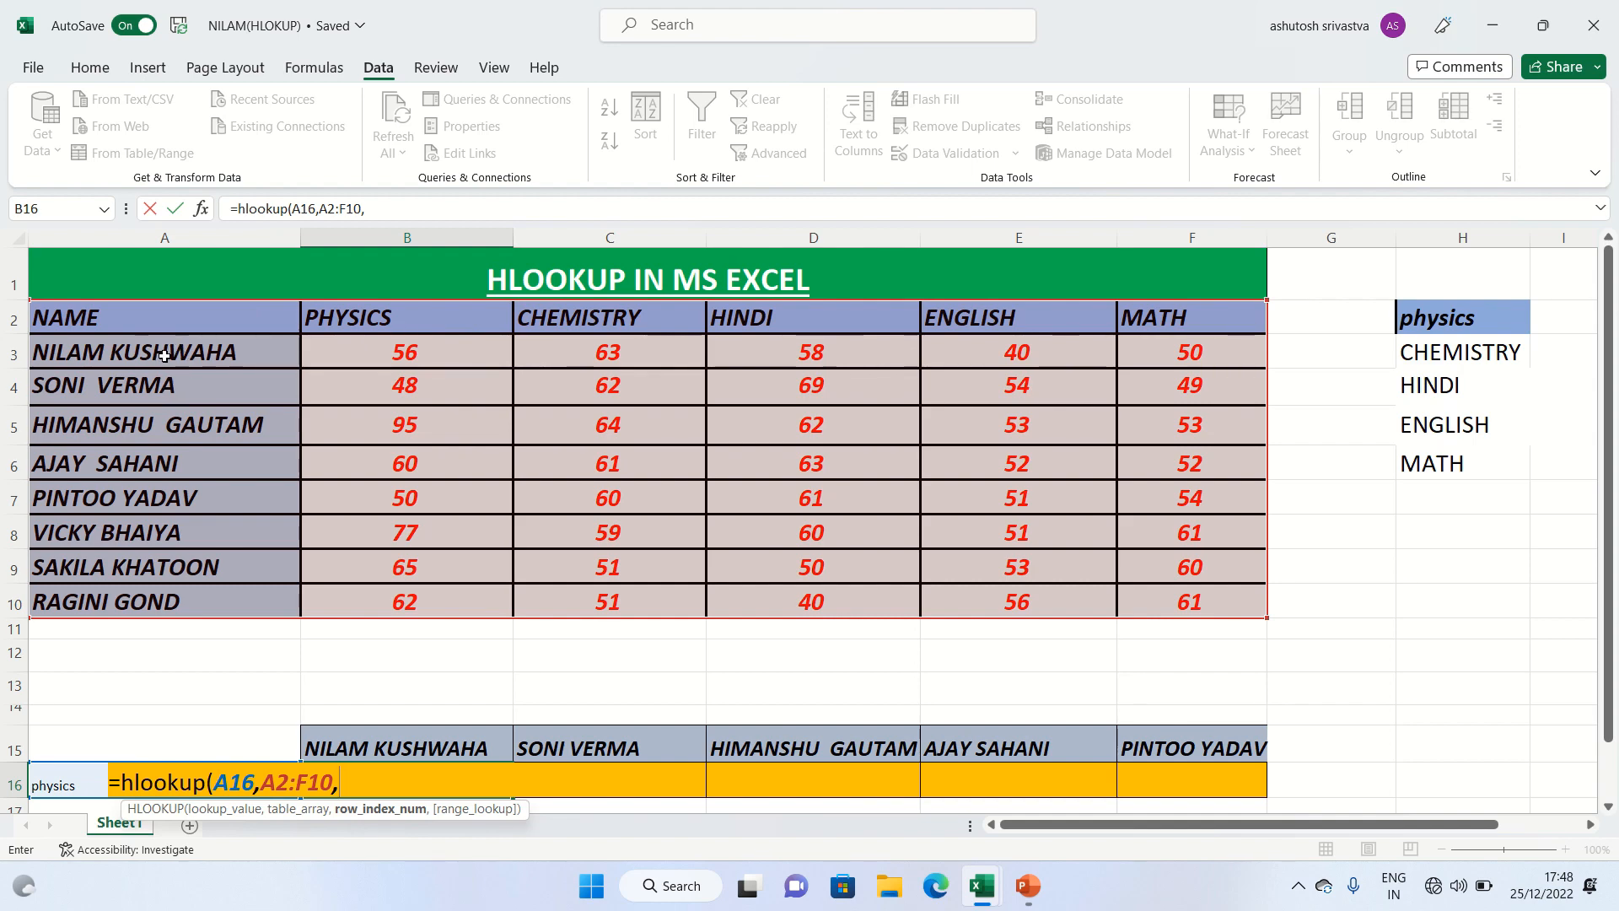
pyautogui.write('2,0')
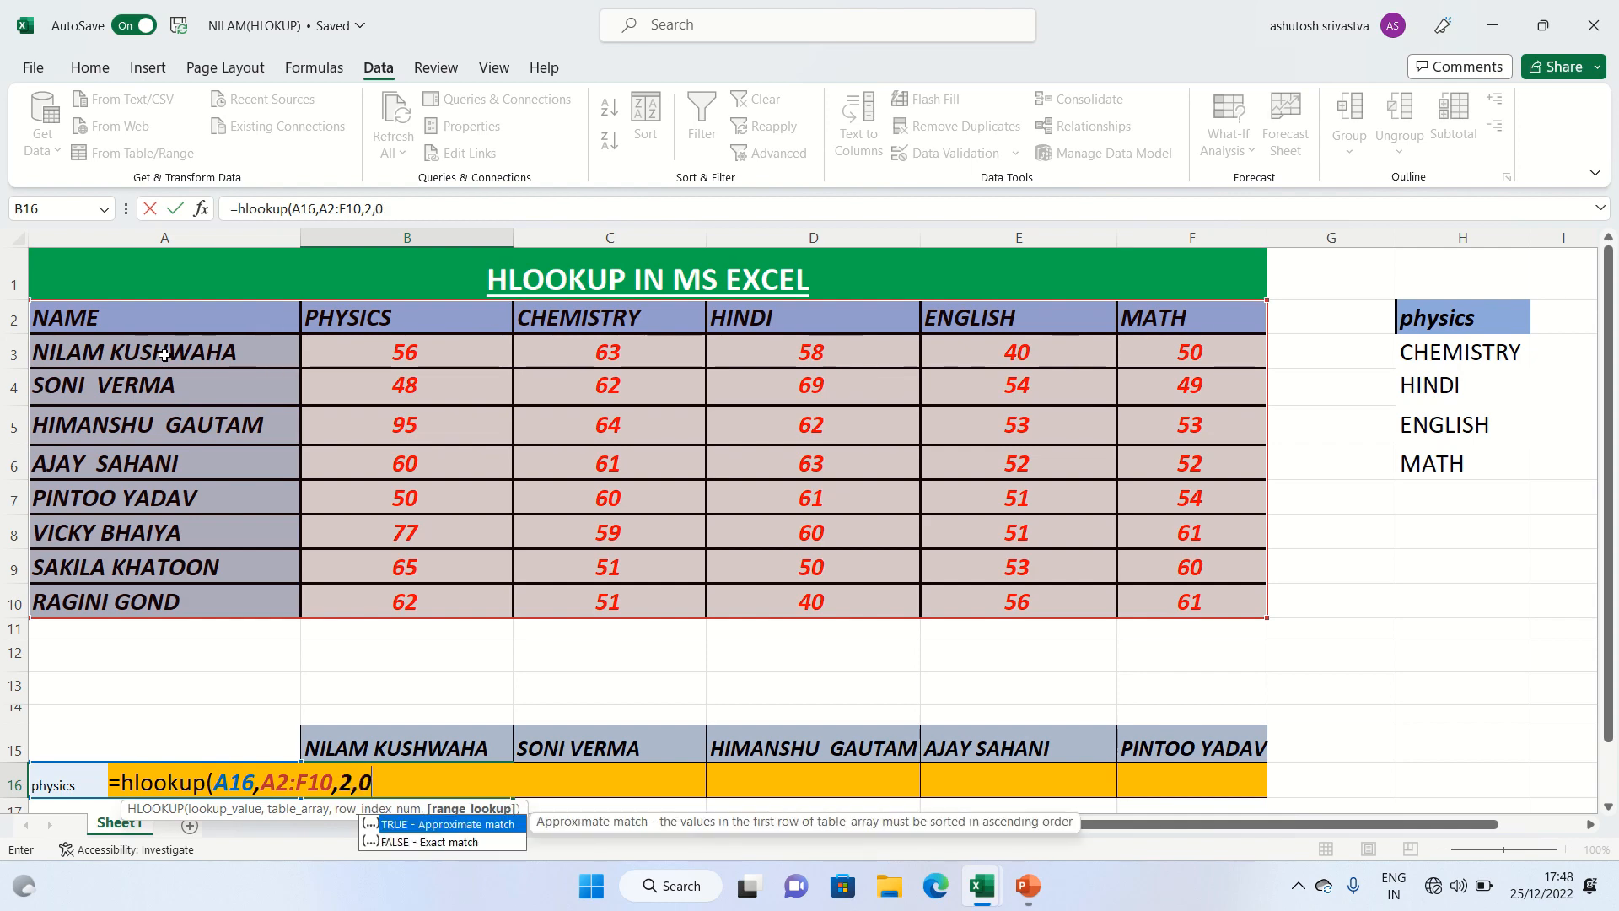
pyautogui.write(')')
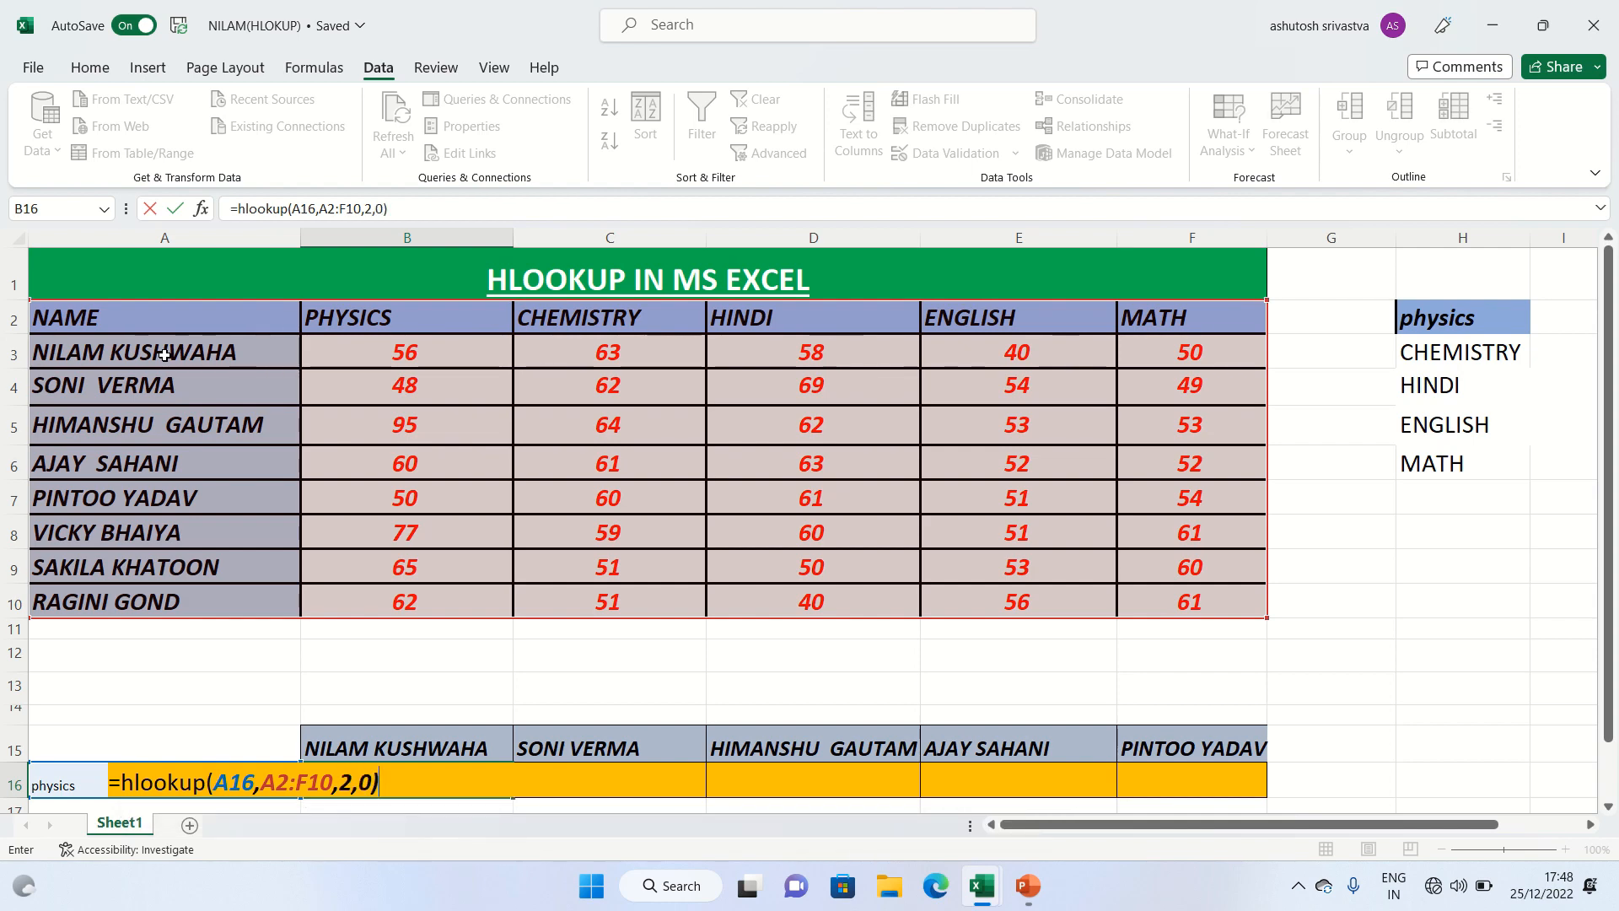
pyautogui.press('Return')
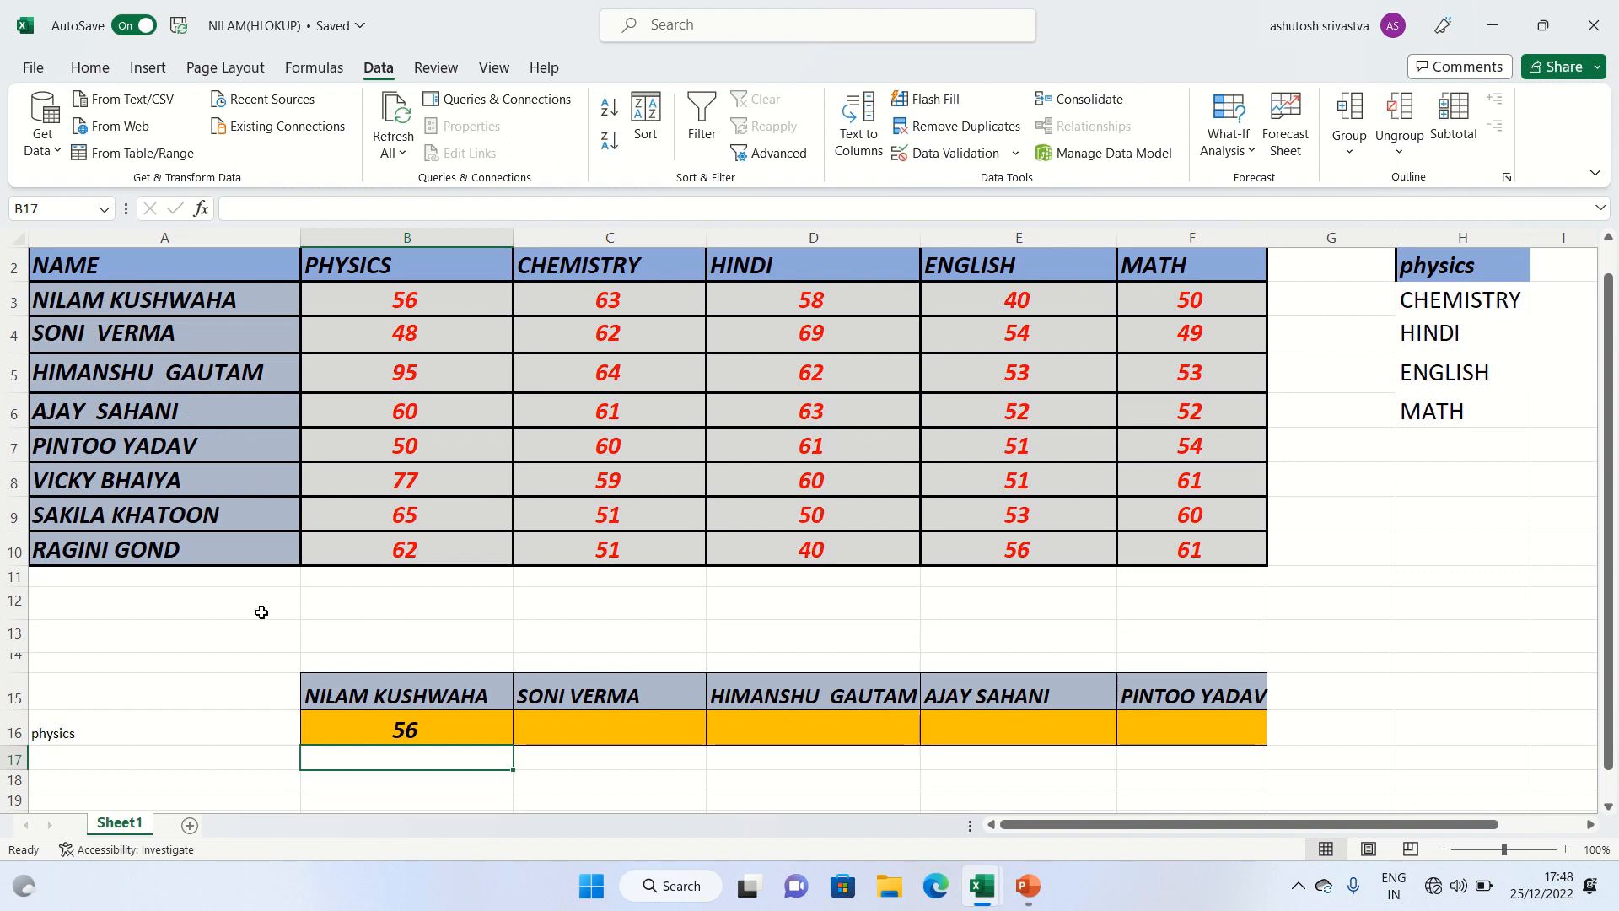
# Switch the subject in A16 to CHEMISTRY to test the lookup
pyautogui.click(235, 740)
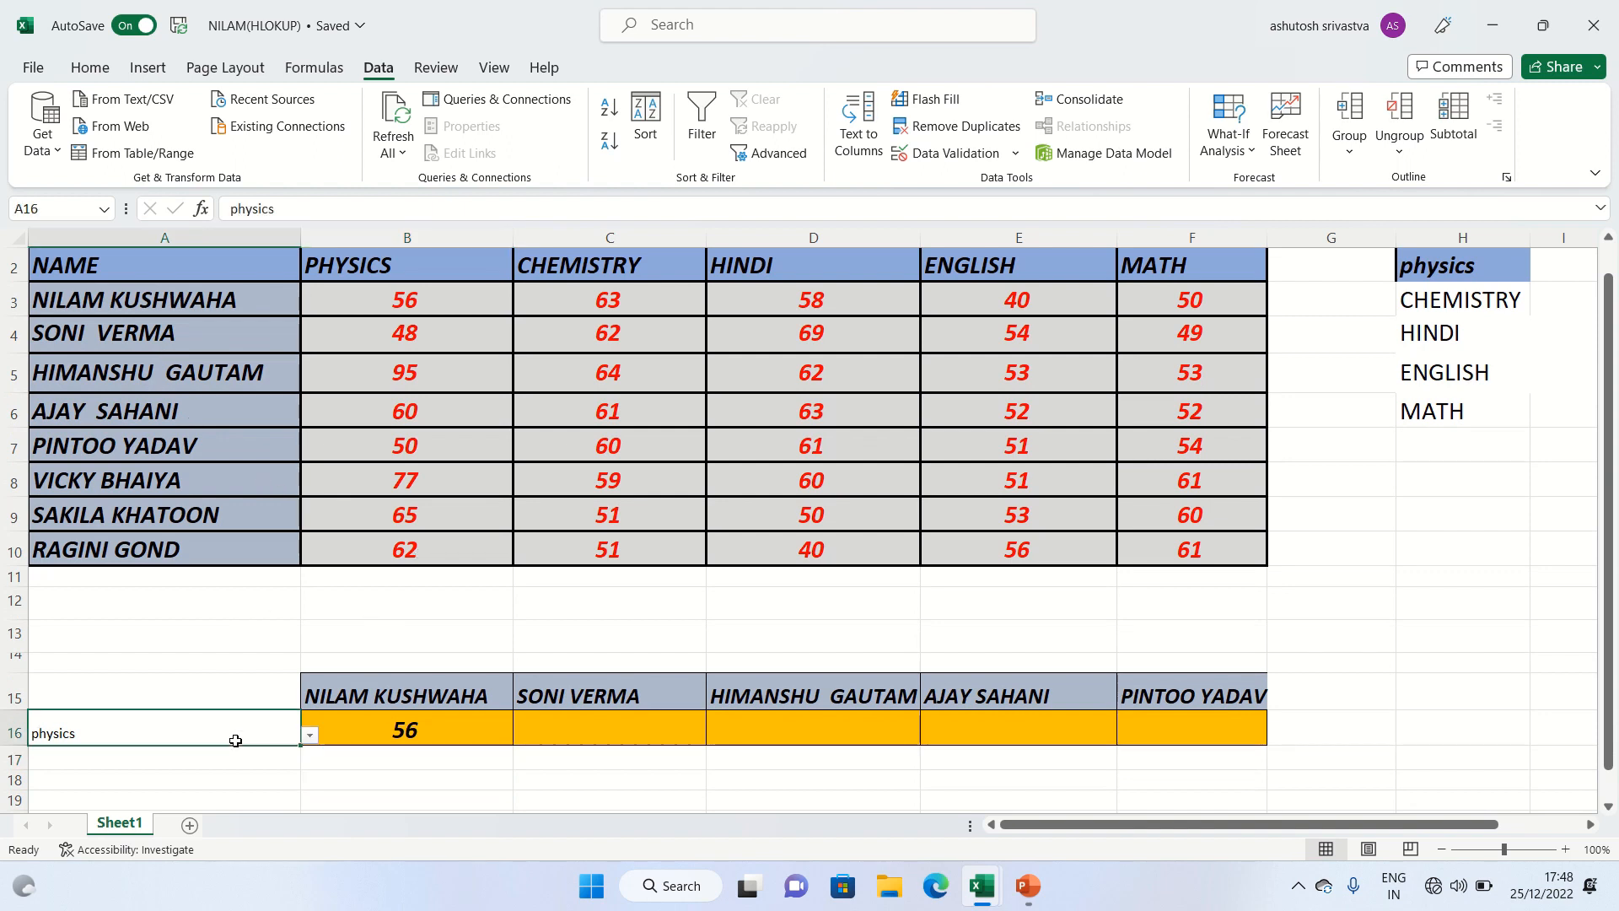
pyautogui.click(311, 736)
pyautogui.click(265, 768)
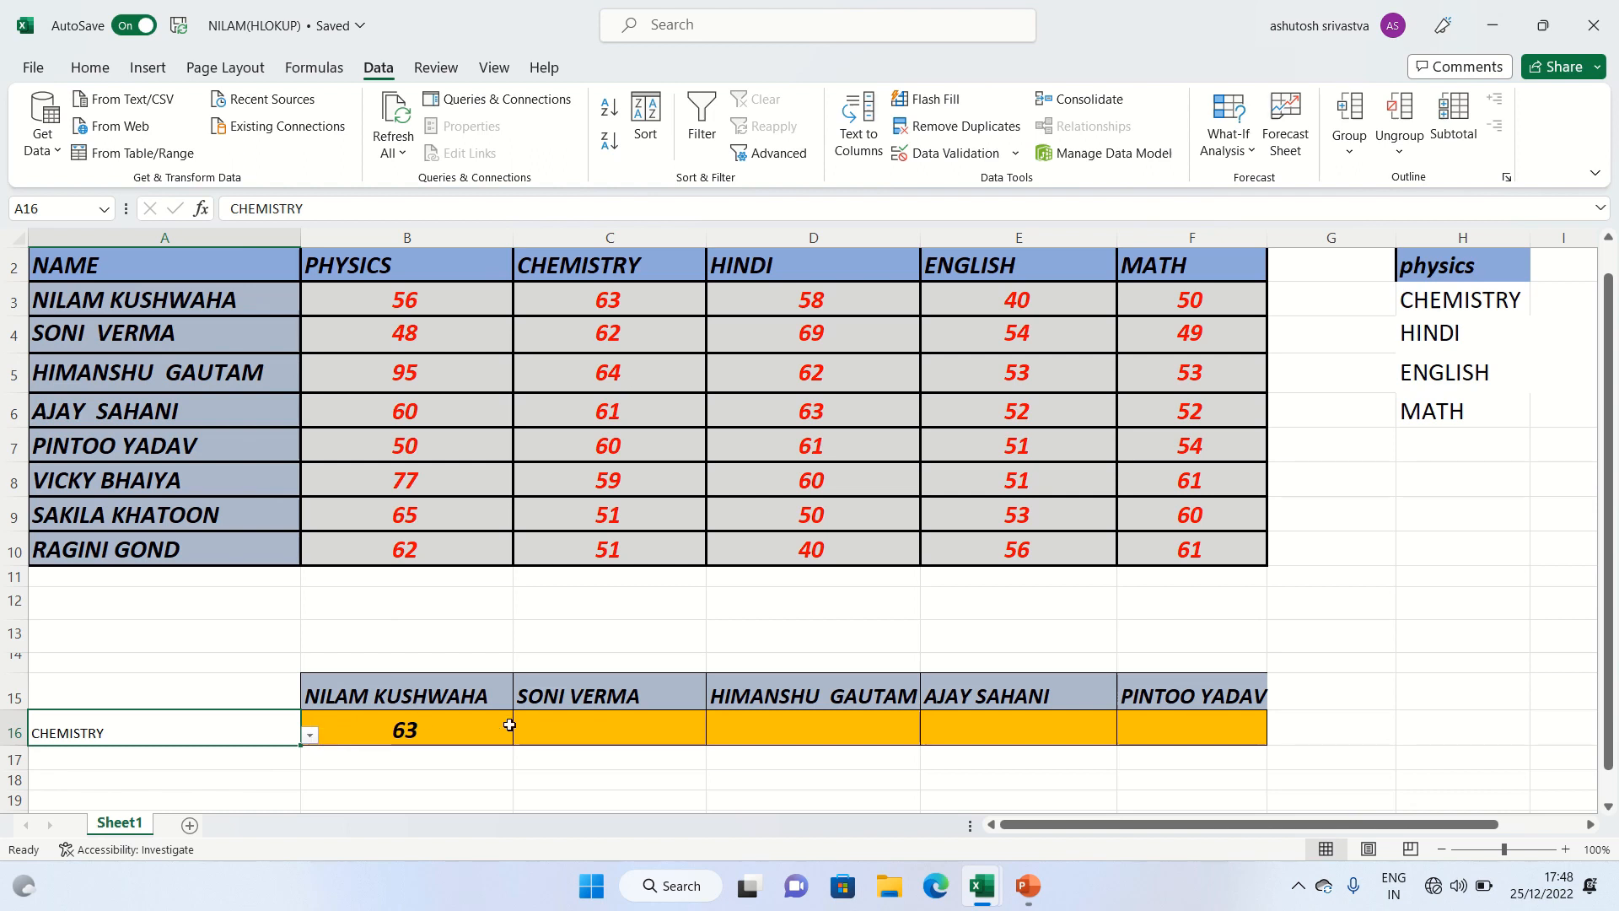
# Make the references in B16's formula absolute as $A$16 and $A$2:$F$10, and fill the formula across to F16
pyautogui.click(560, 753)
pyautogui.click(464, 740)
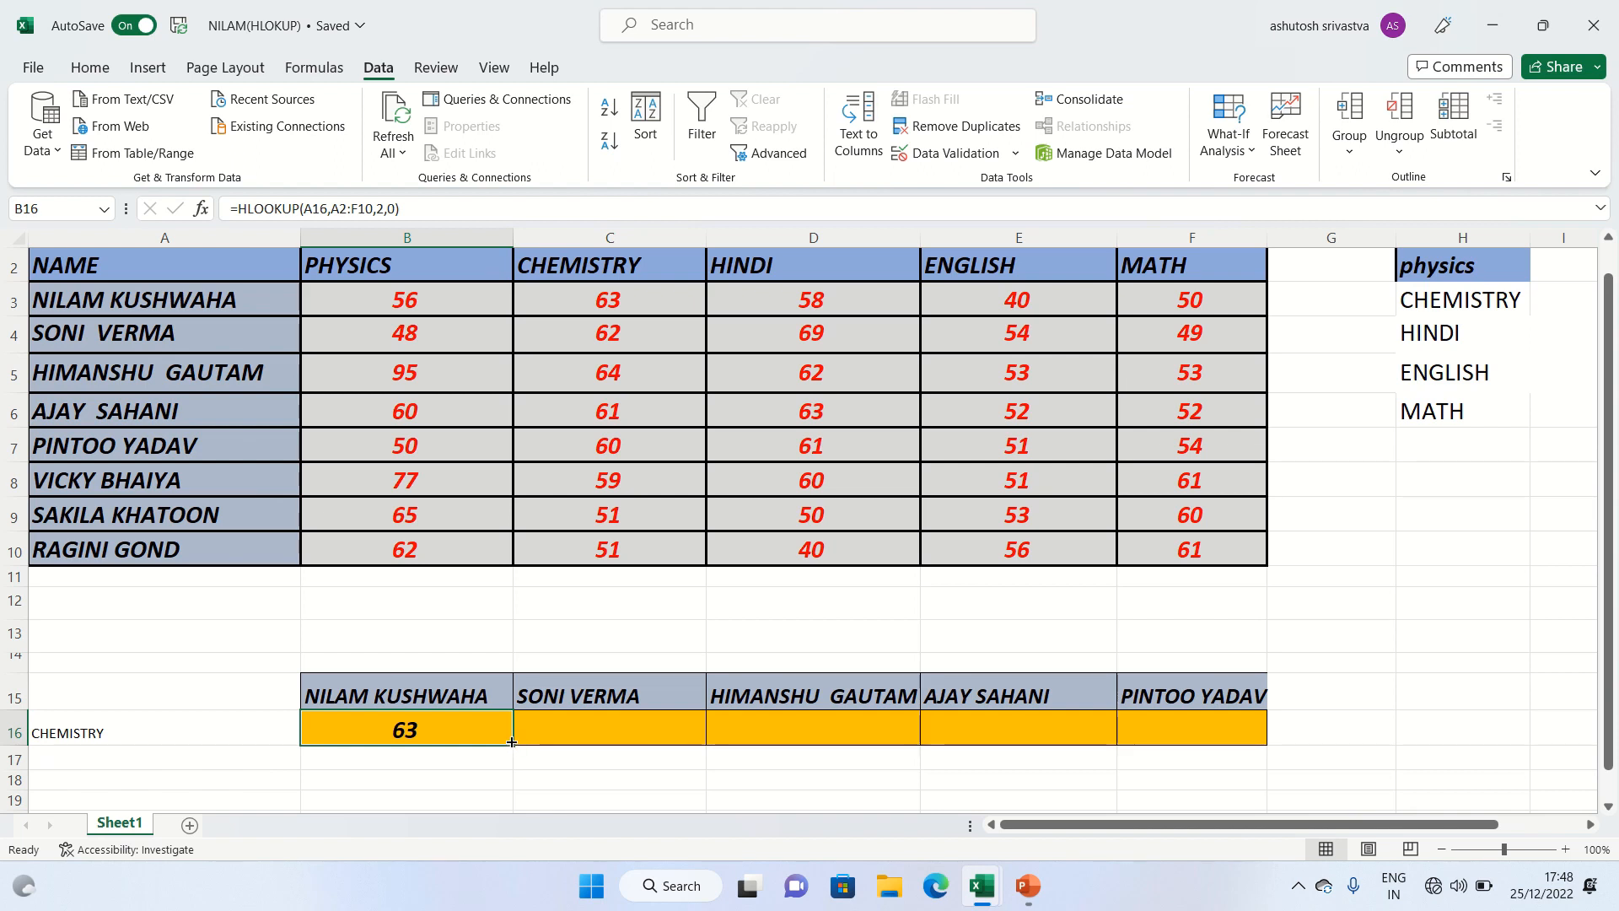
pyautogui.click(374, 208)
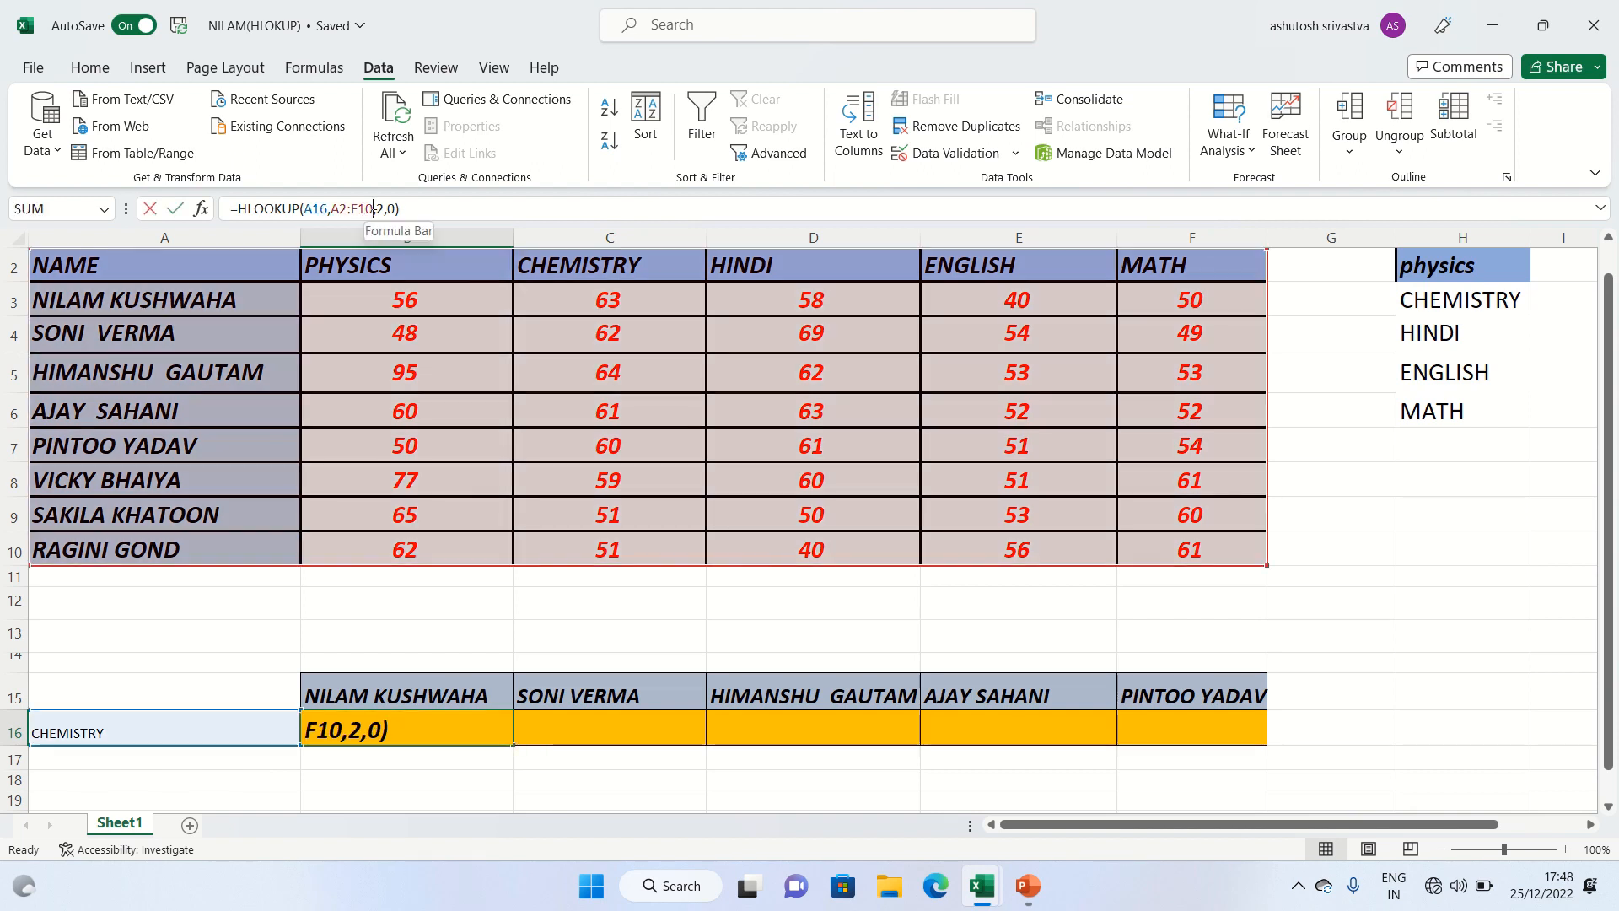
pyautogui.moveTo(374, 209); pyautogui.dragTo(304, 208)
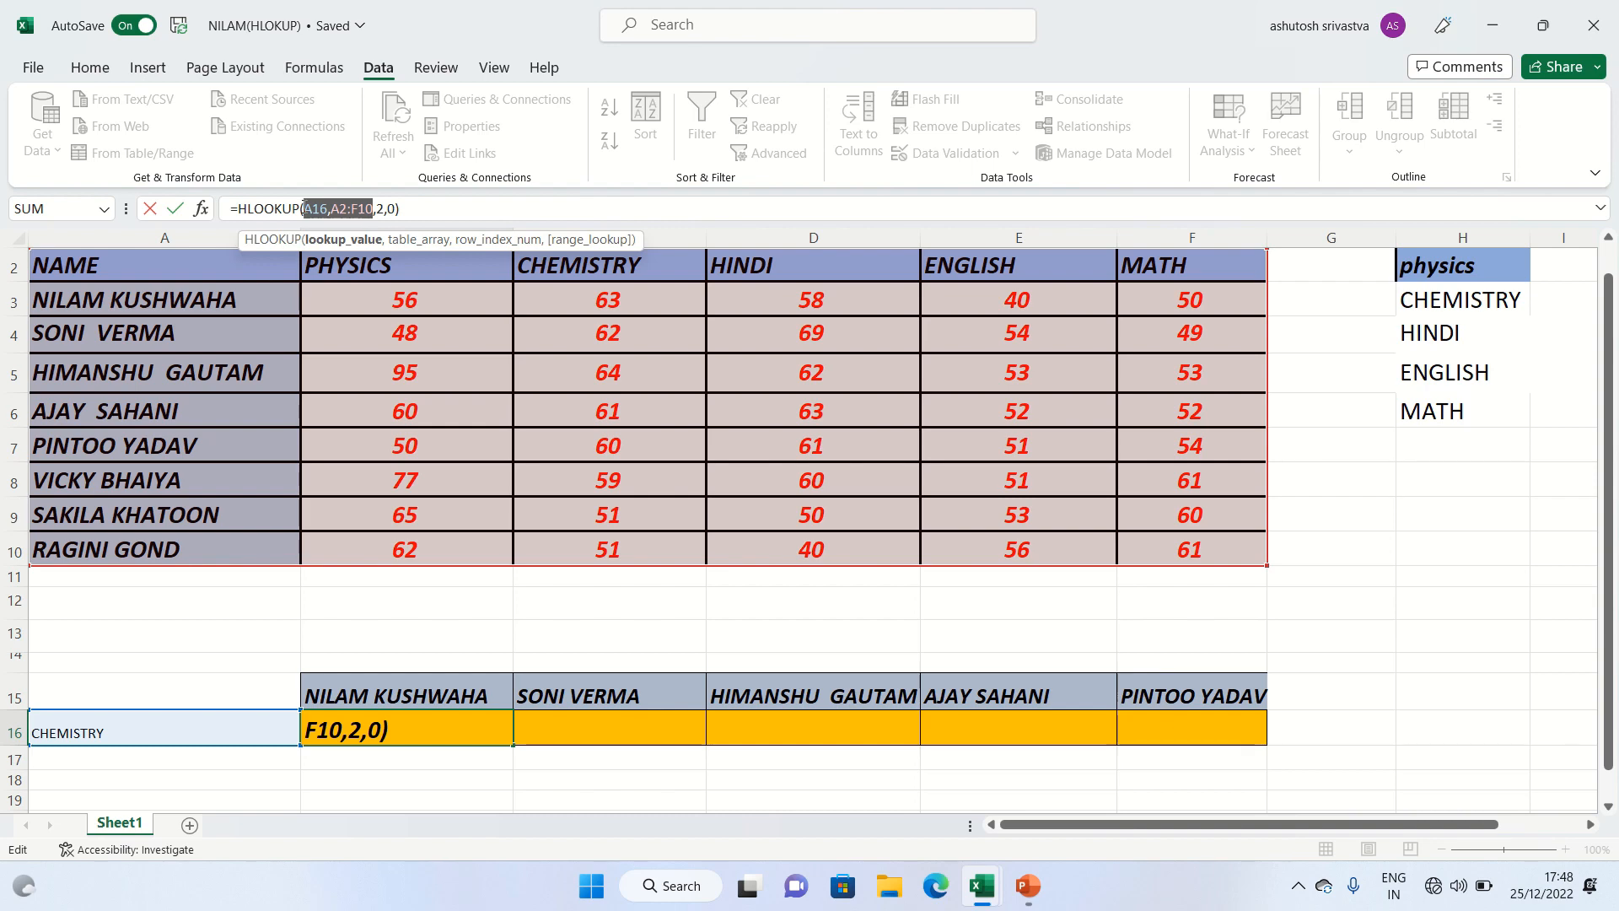
pyautogui.press('F4')
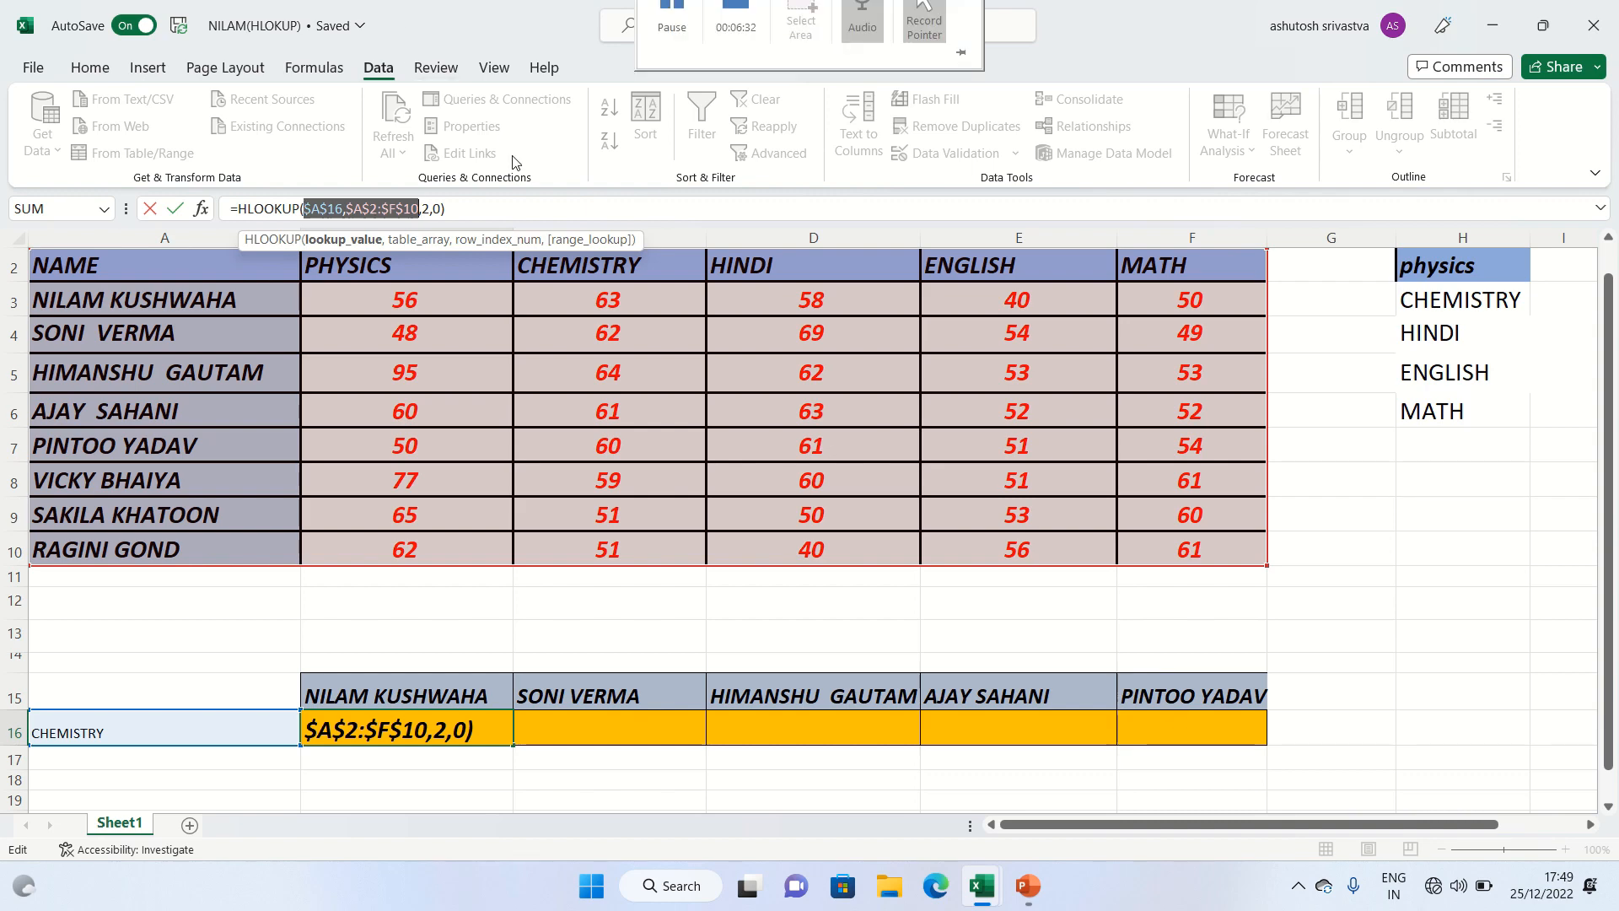
pyautogui.click(514, 206)
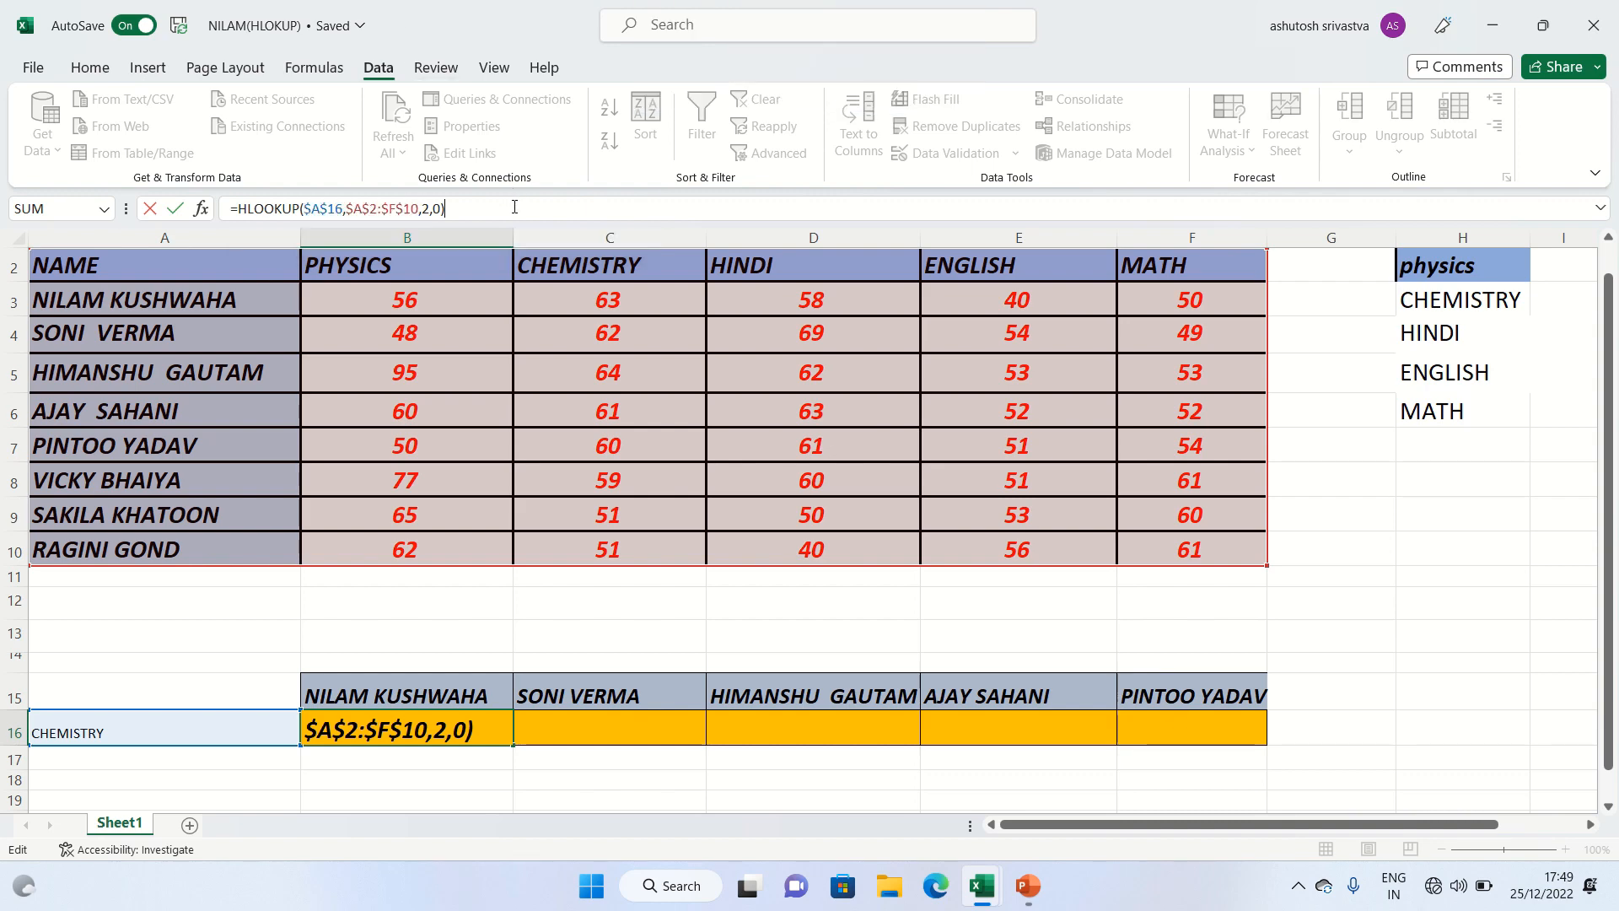
pyautogui.press('Return')
pyautogui.click(469, 733)
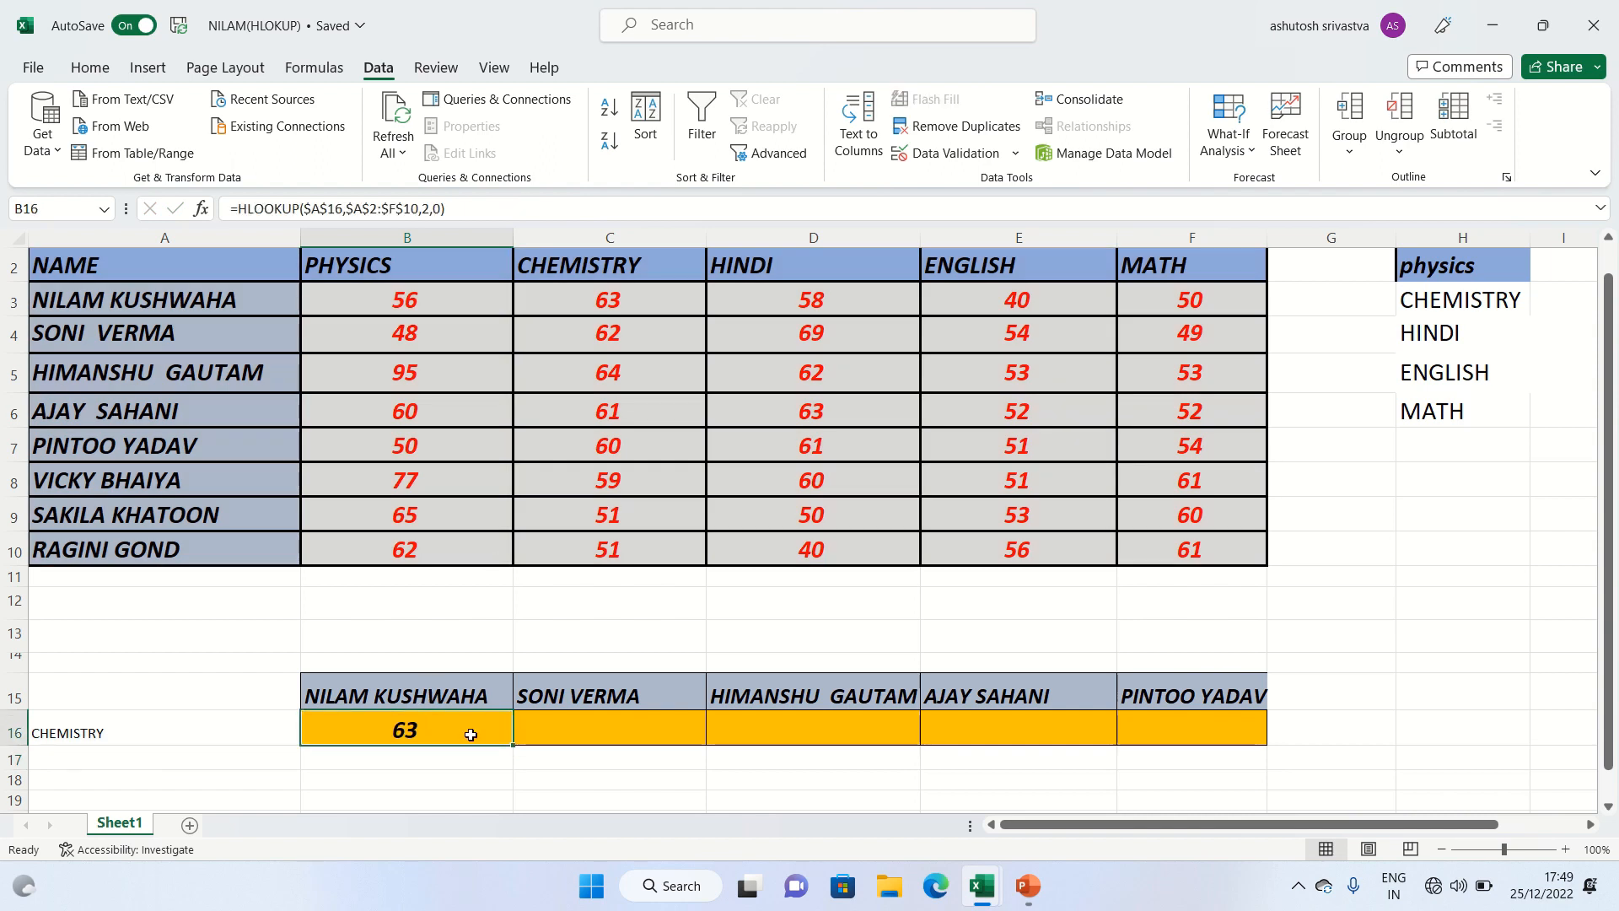
pyautogui.moveTo(513, 746); pyautogui.dragTo(1213, 719)
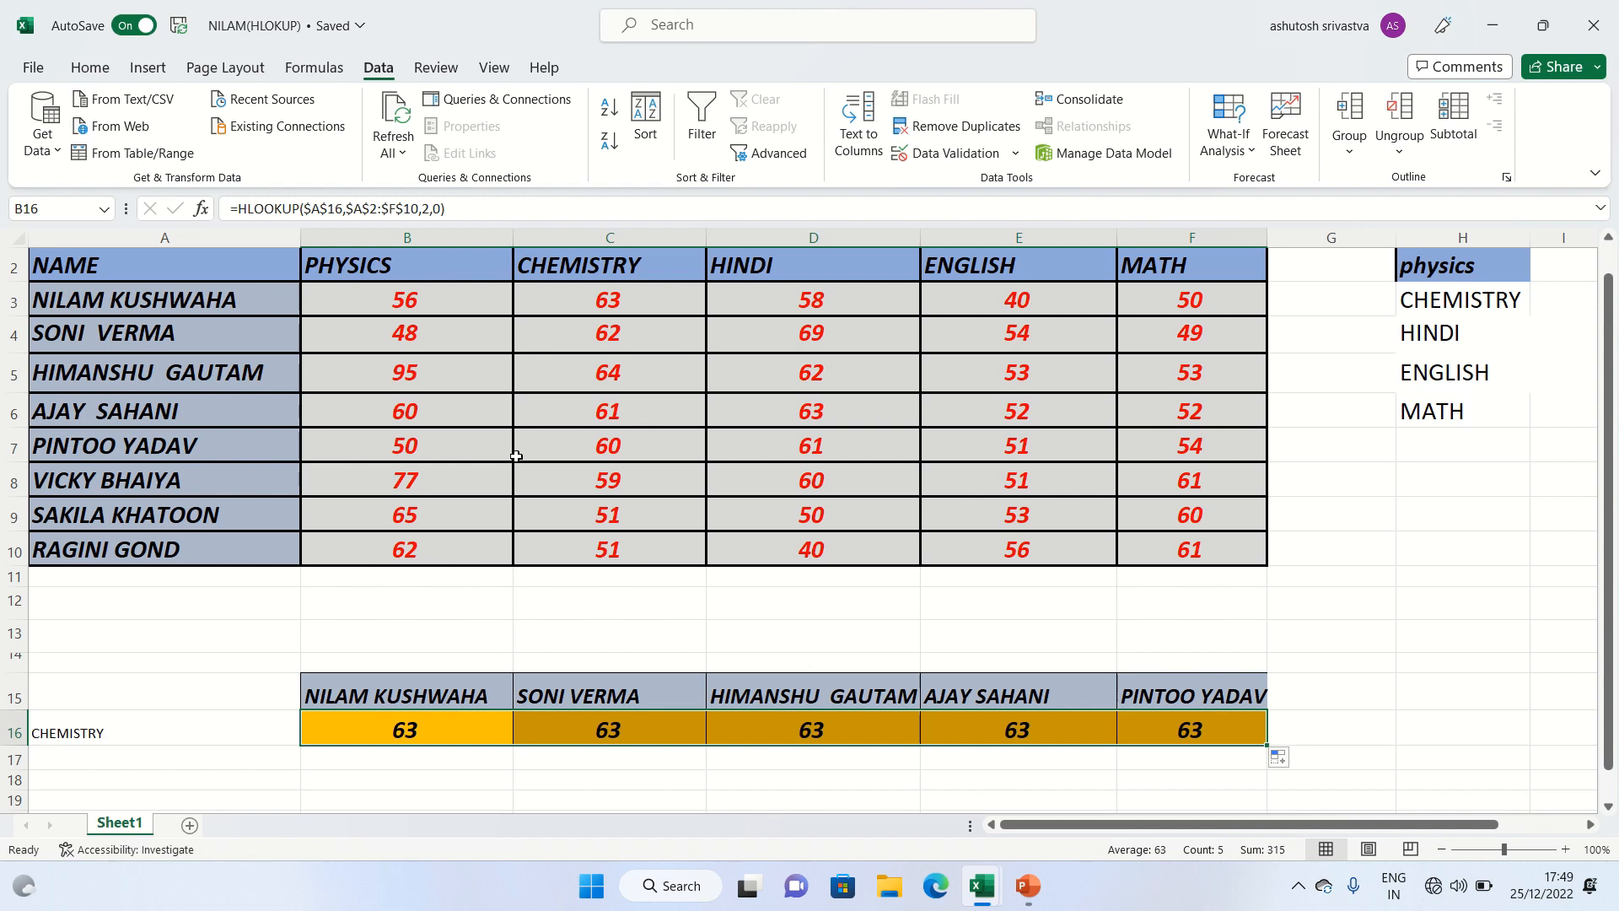
# Set the row index number in B16's HLOOKUP formula to 3
pyautogui.click(437, 208)
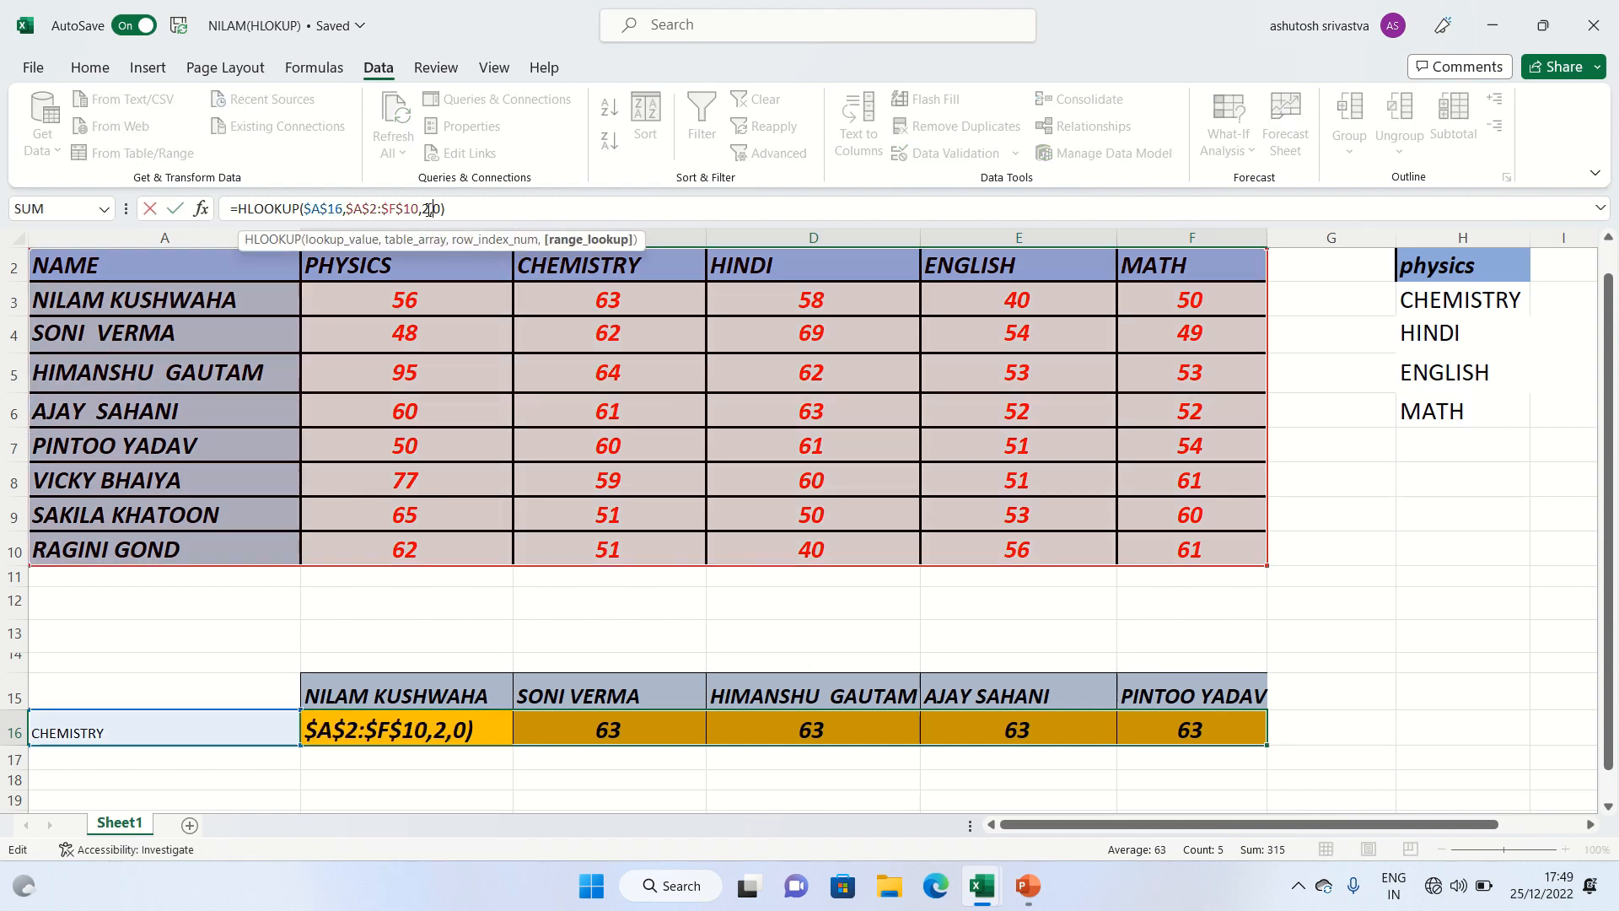
pyautogui.click(429, 208)
pyautogui.press('BackSpace')
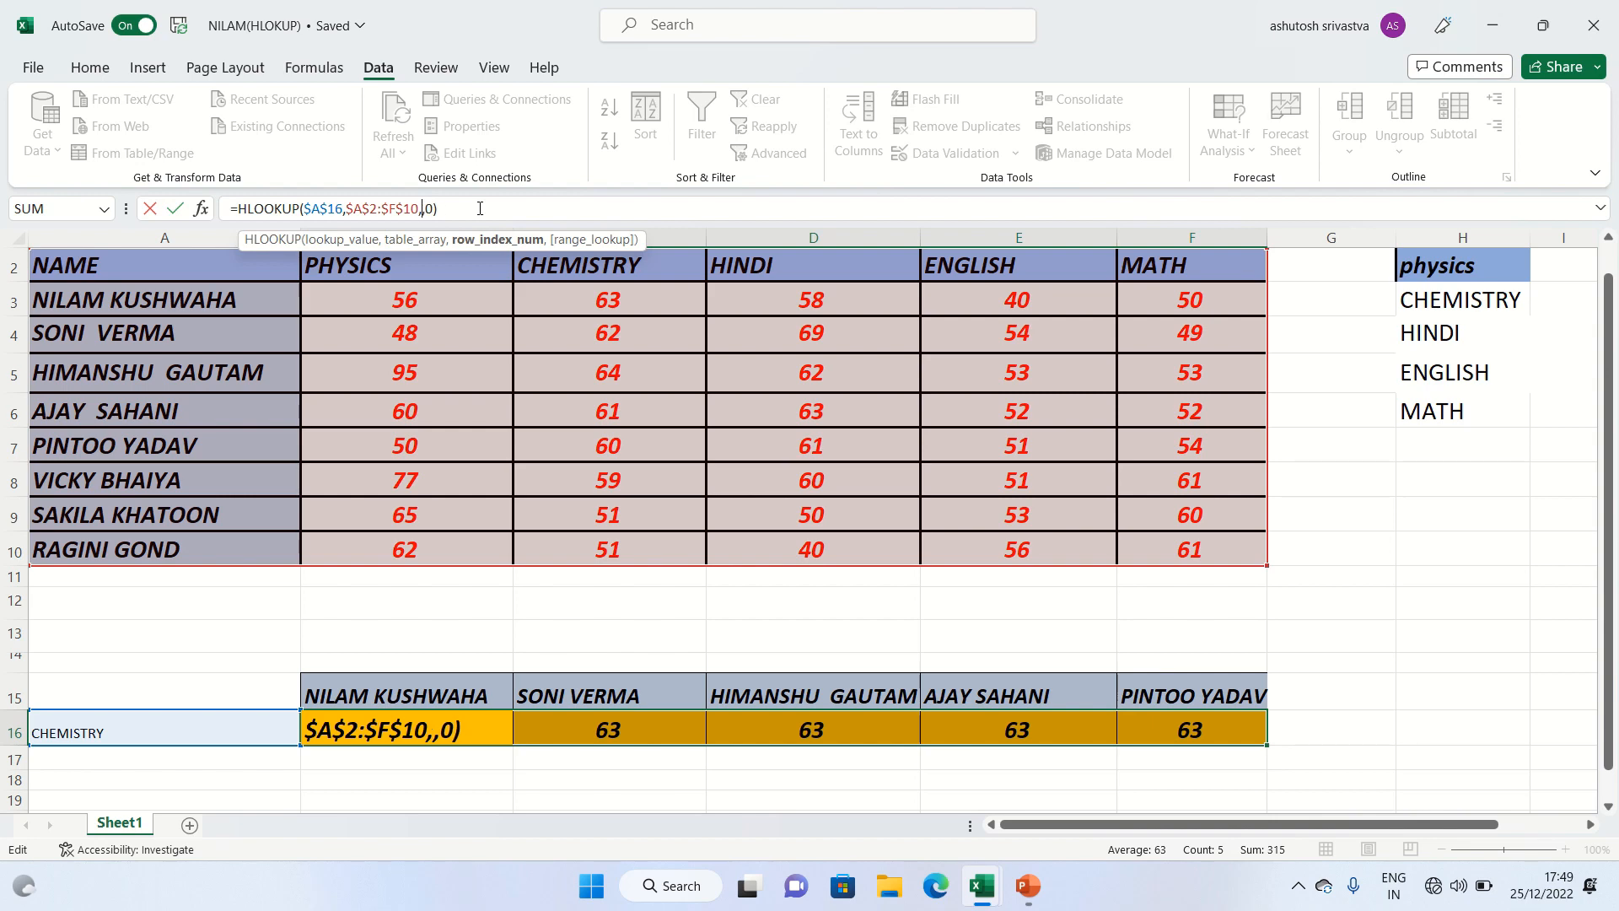
pyautogui.write('3')
pyautogui.press('Return')
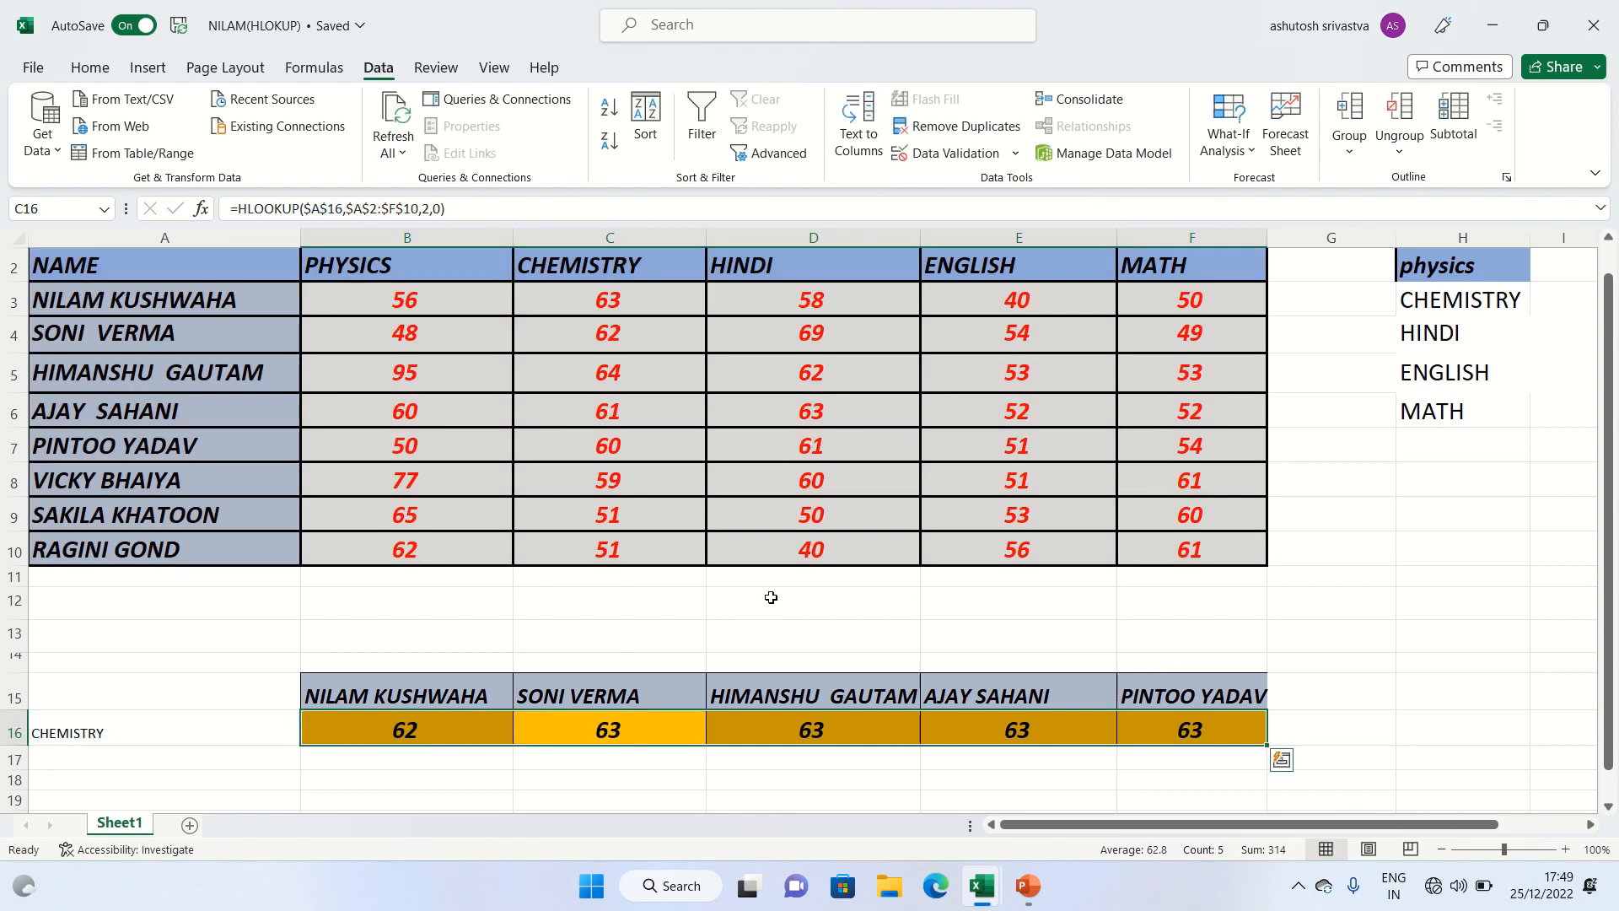
# Set the row index number in D16's HLOOKUP formula to 4
pyautogui.click(828, 713)
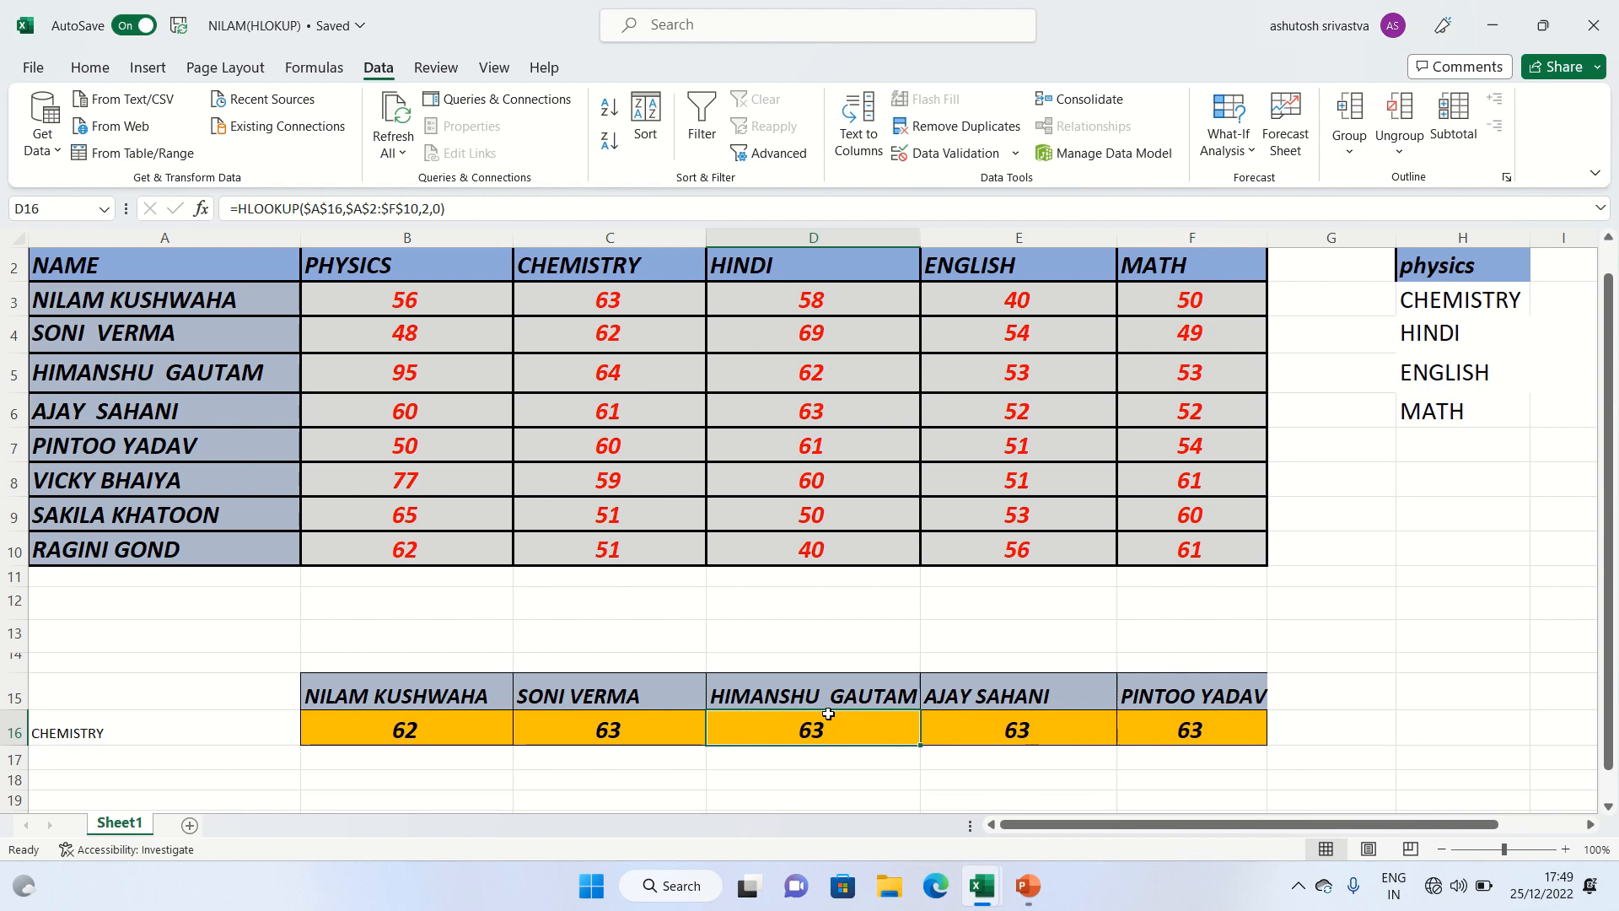
pyautogui.click(431, 209)
pyautogui.press('BackSpace')
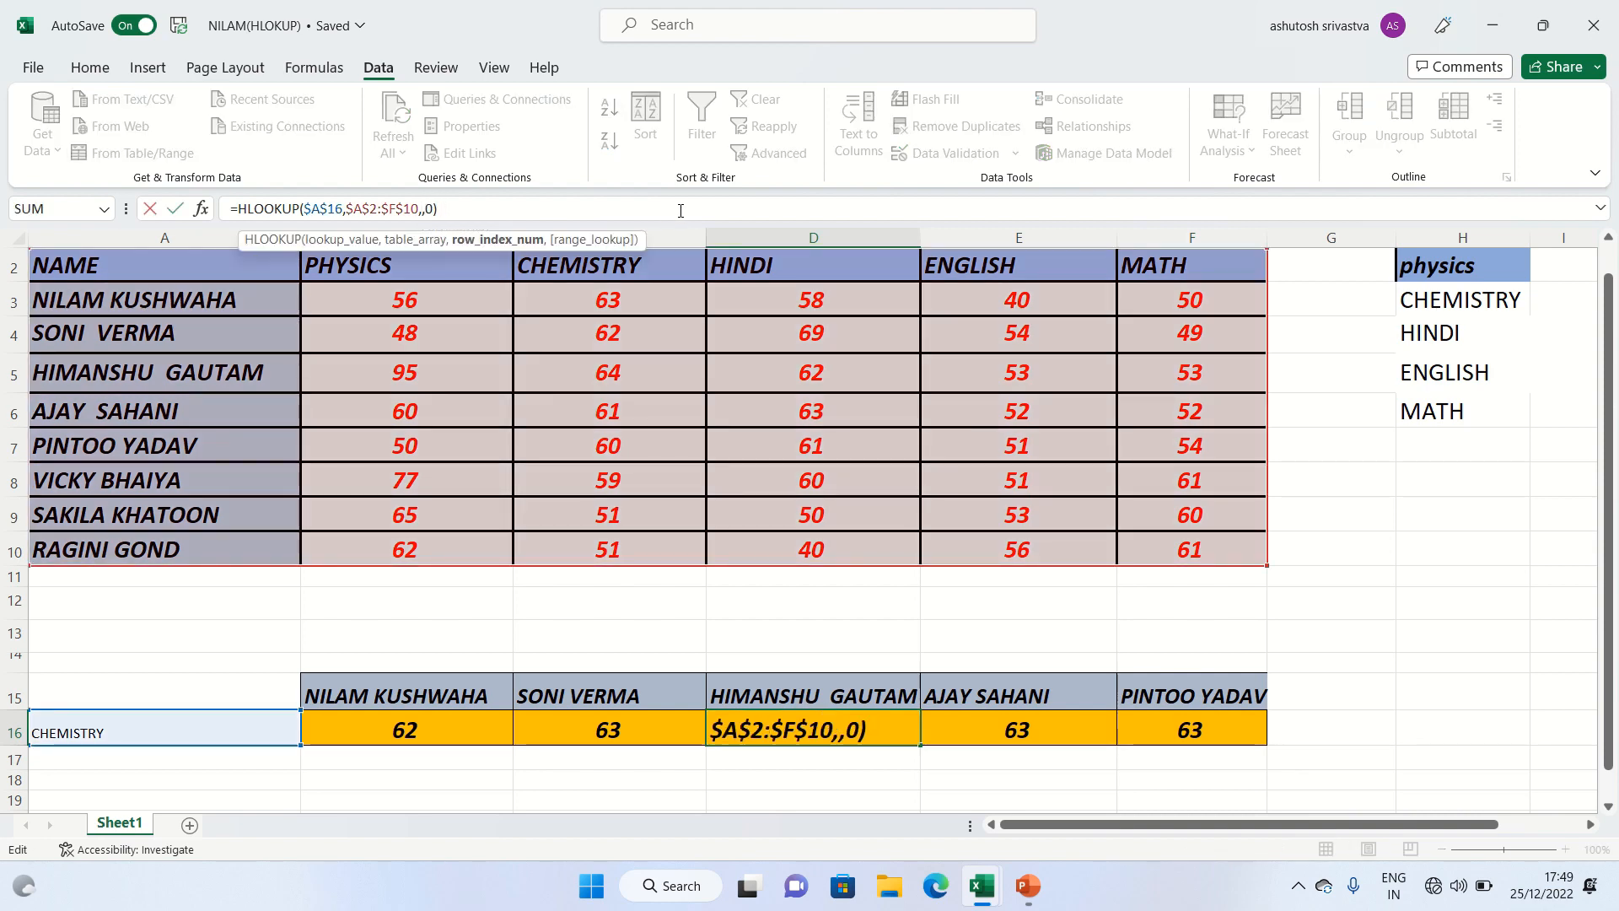
pyautogui.write('4')
pyautogui.press('Return')
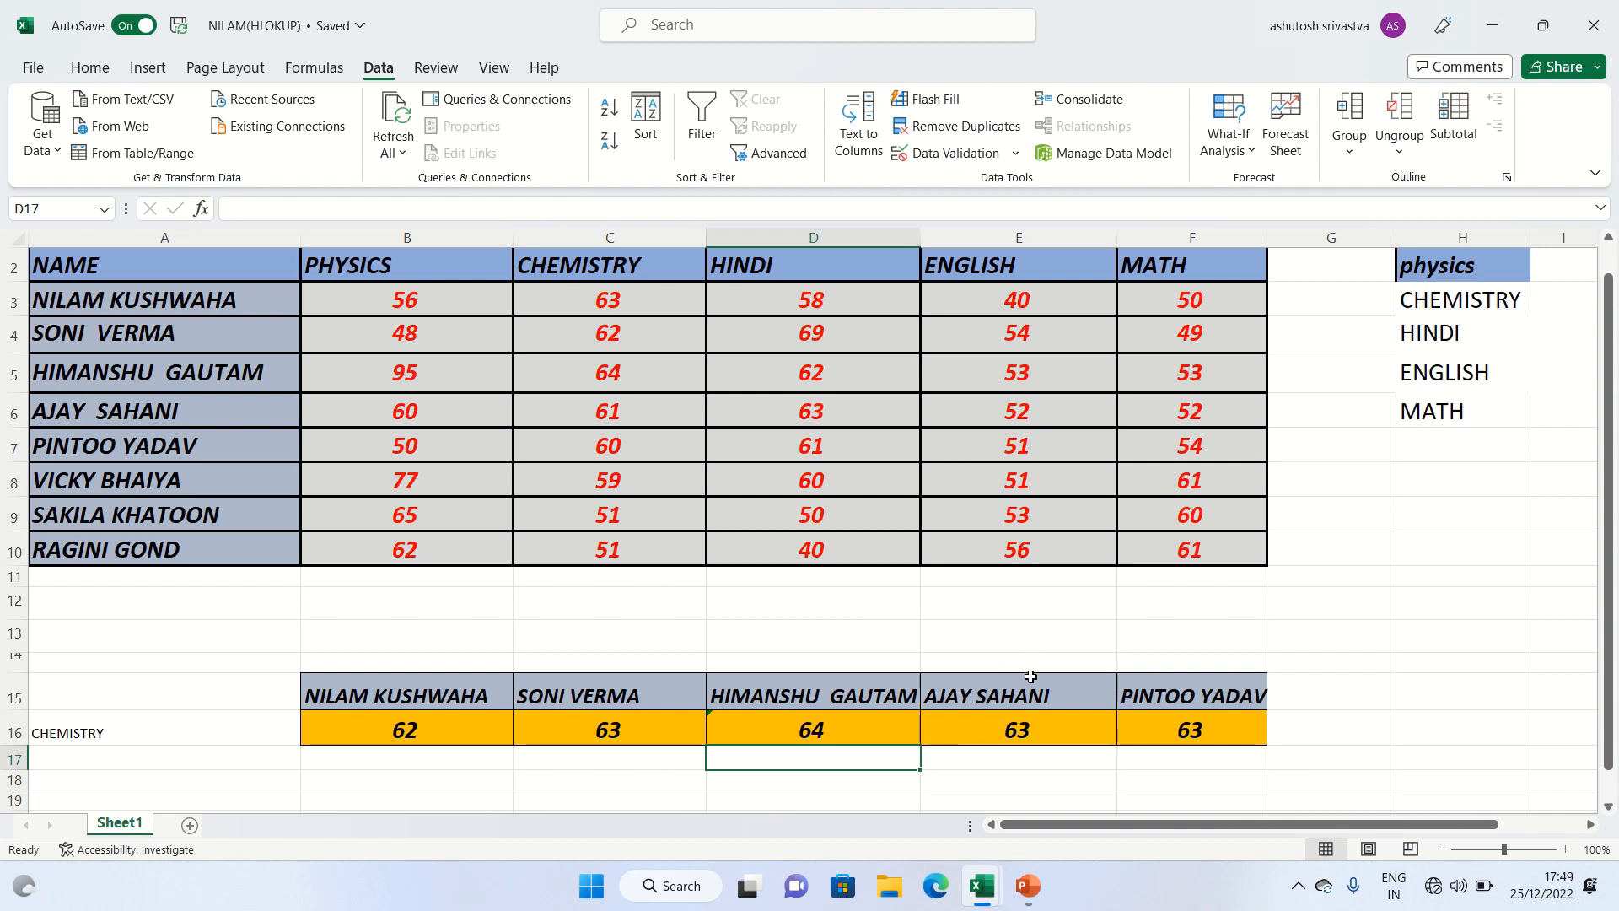
# Set the row index number in E16's HLOOKUP formula to 5
pyautogui.click(1022, 721)
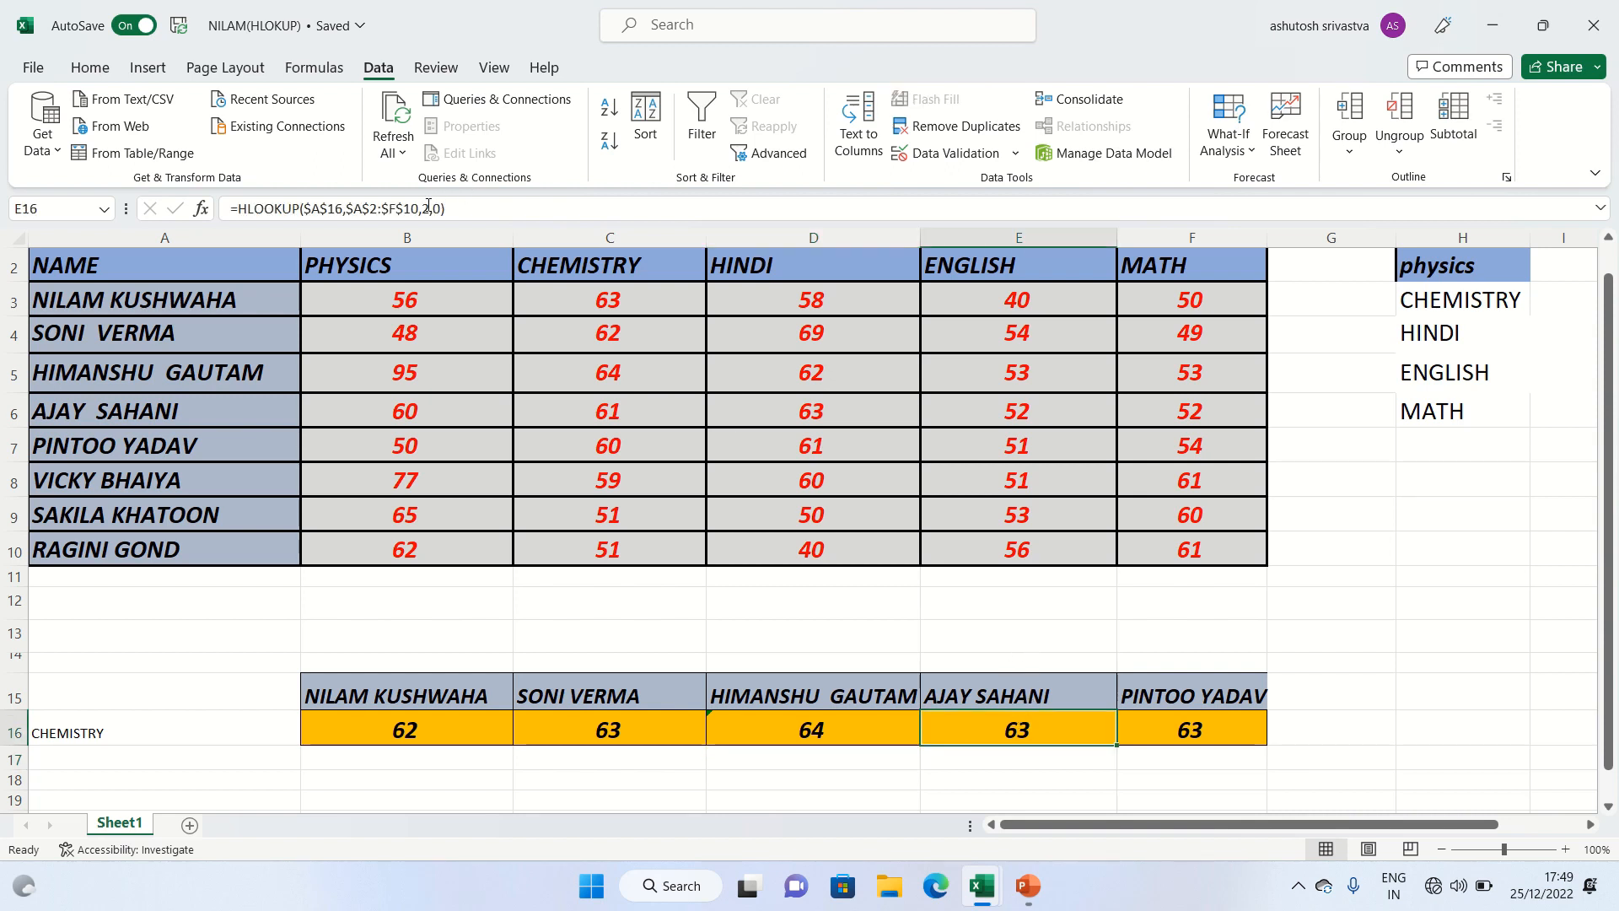
pyautogui.click(429, 208)
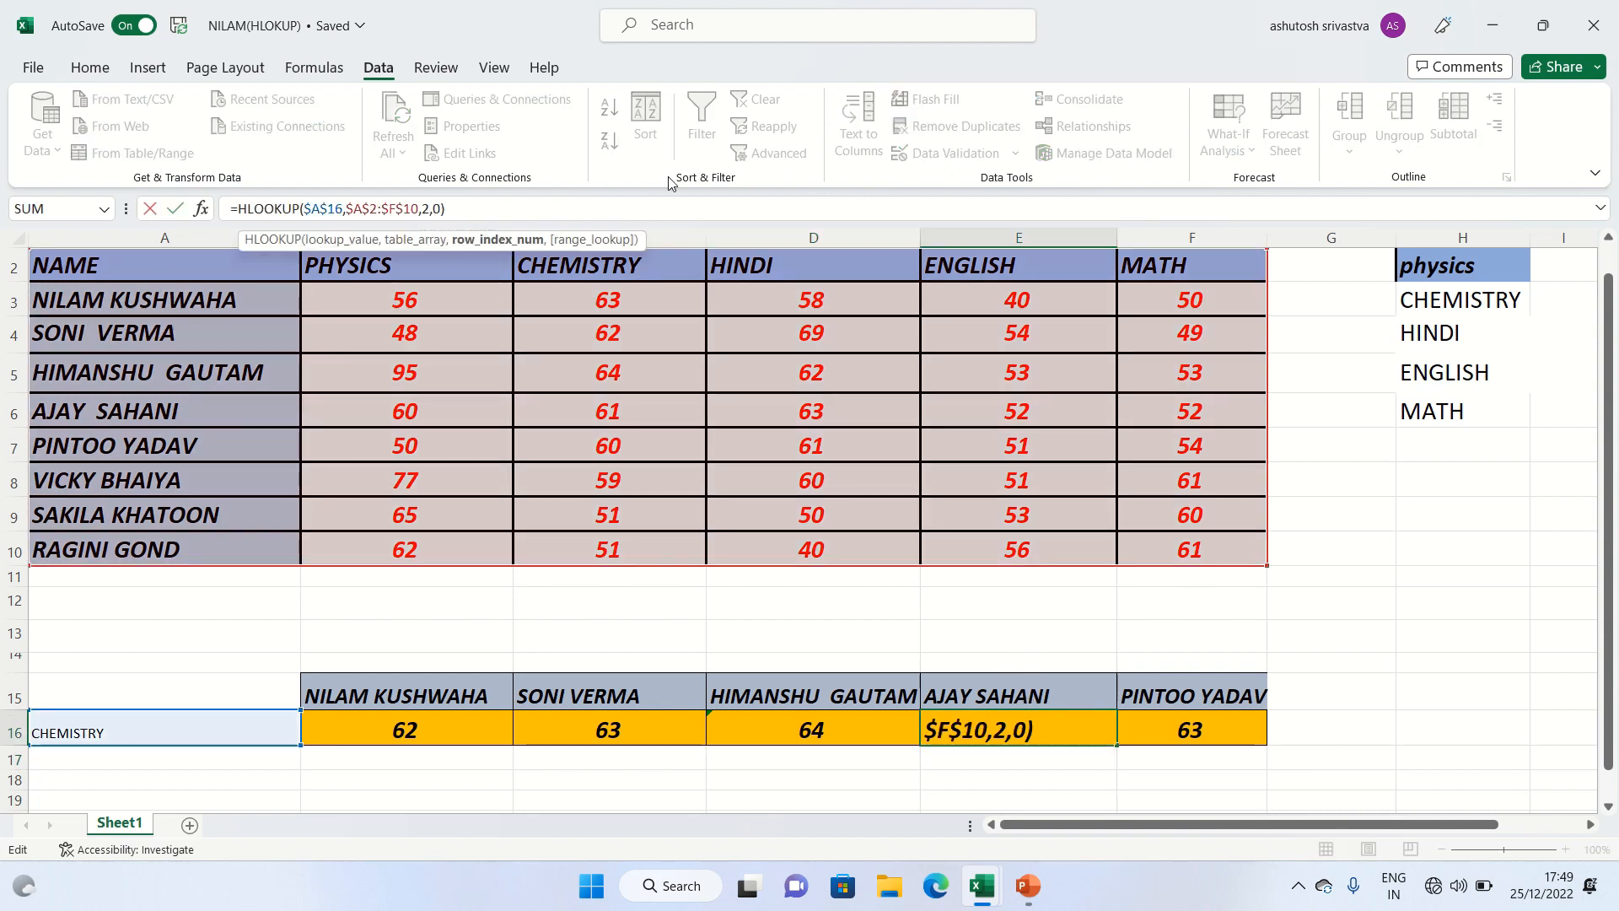
pyautogui.press('BackSpace')
pyautogui.write('5')
pyautogui.press('Return')
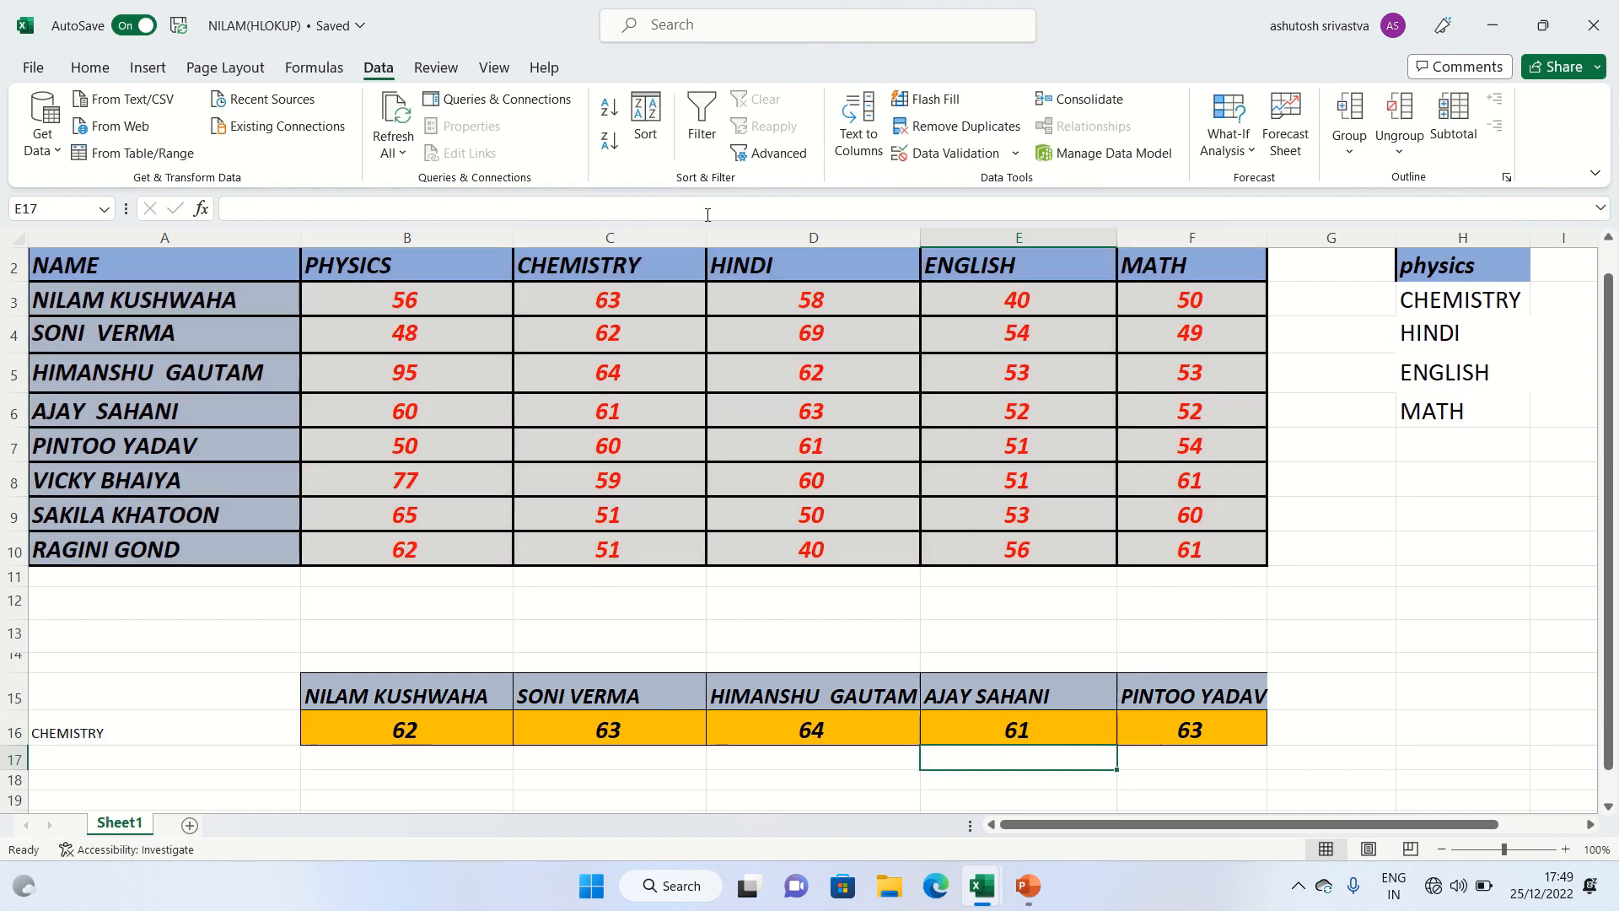
# Set the row index number in F16's HLOOKUP formula to 6
pyautogui.click(1196, 733)
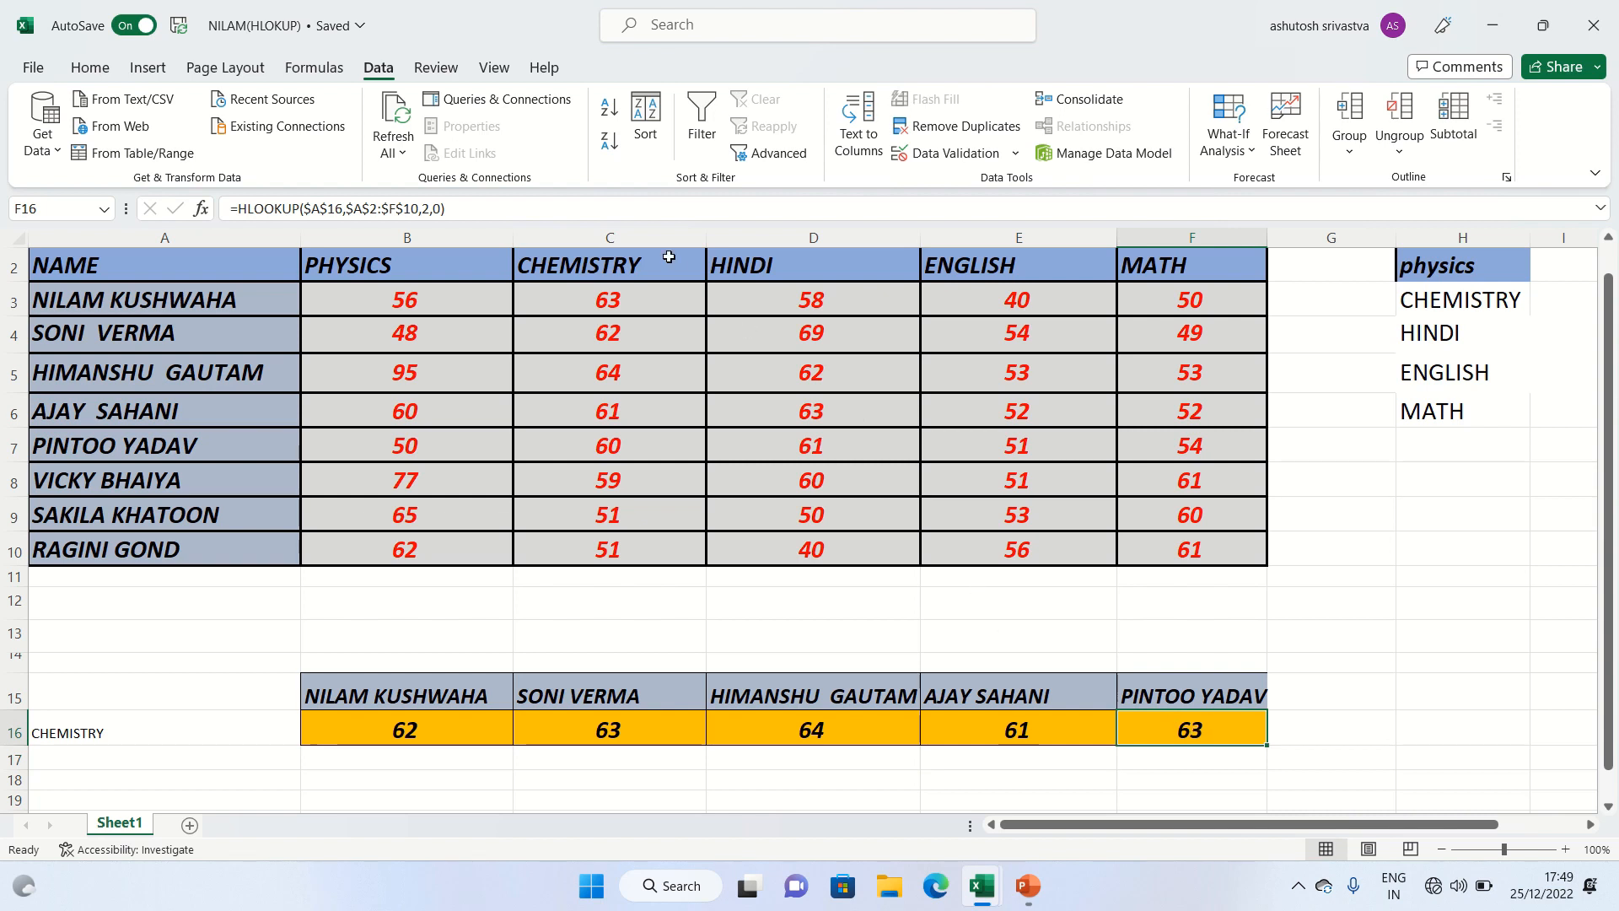
pyautogui.click(431, 210)
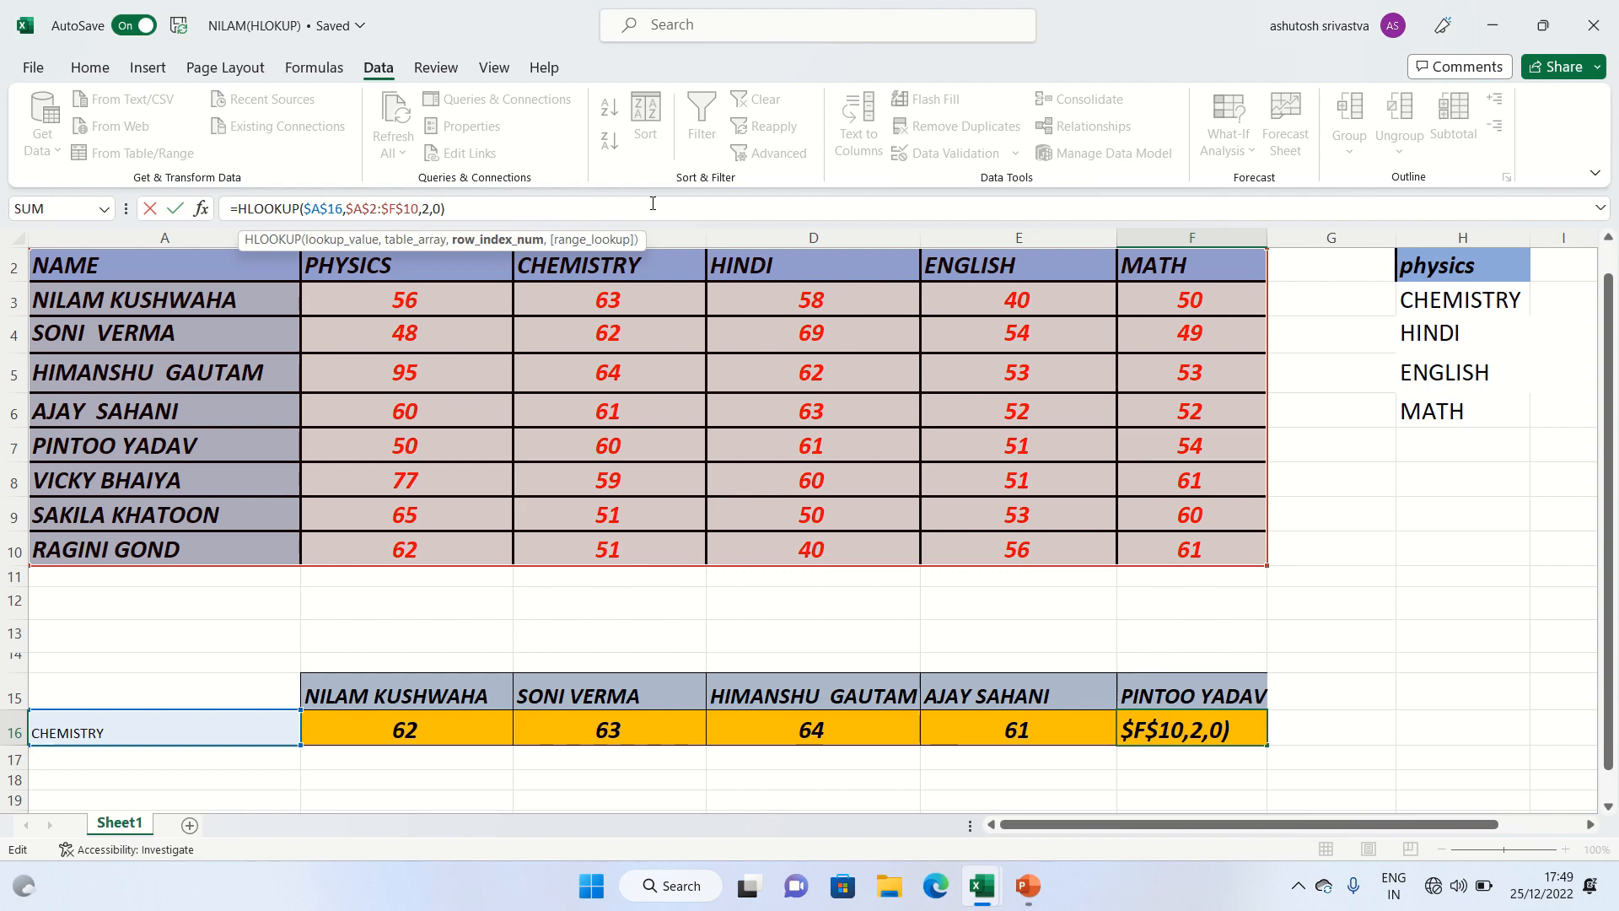
pyautogui.press('BackSpace')
pyautogui.write('6')
pyautogui.press('Return')
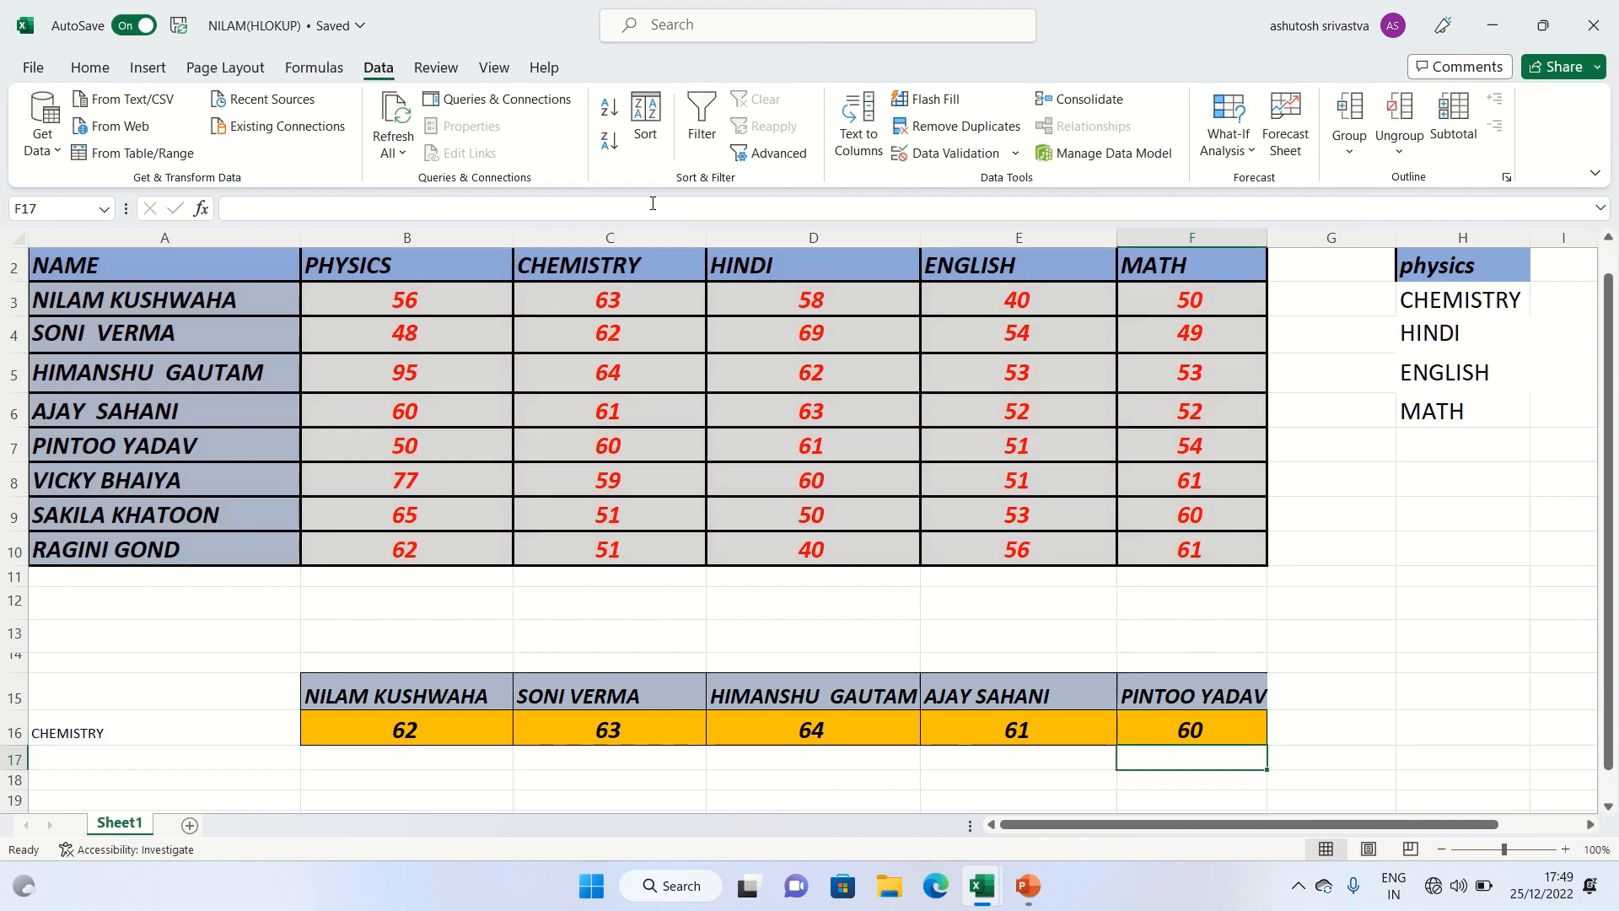
pyautogui.click(1225, 730)
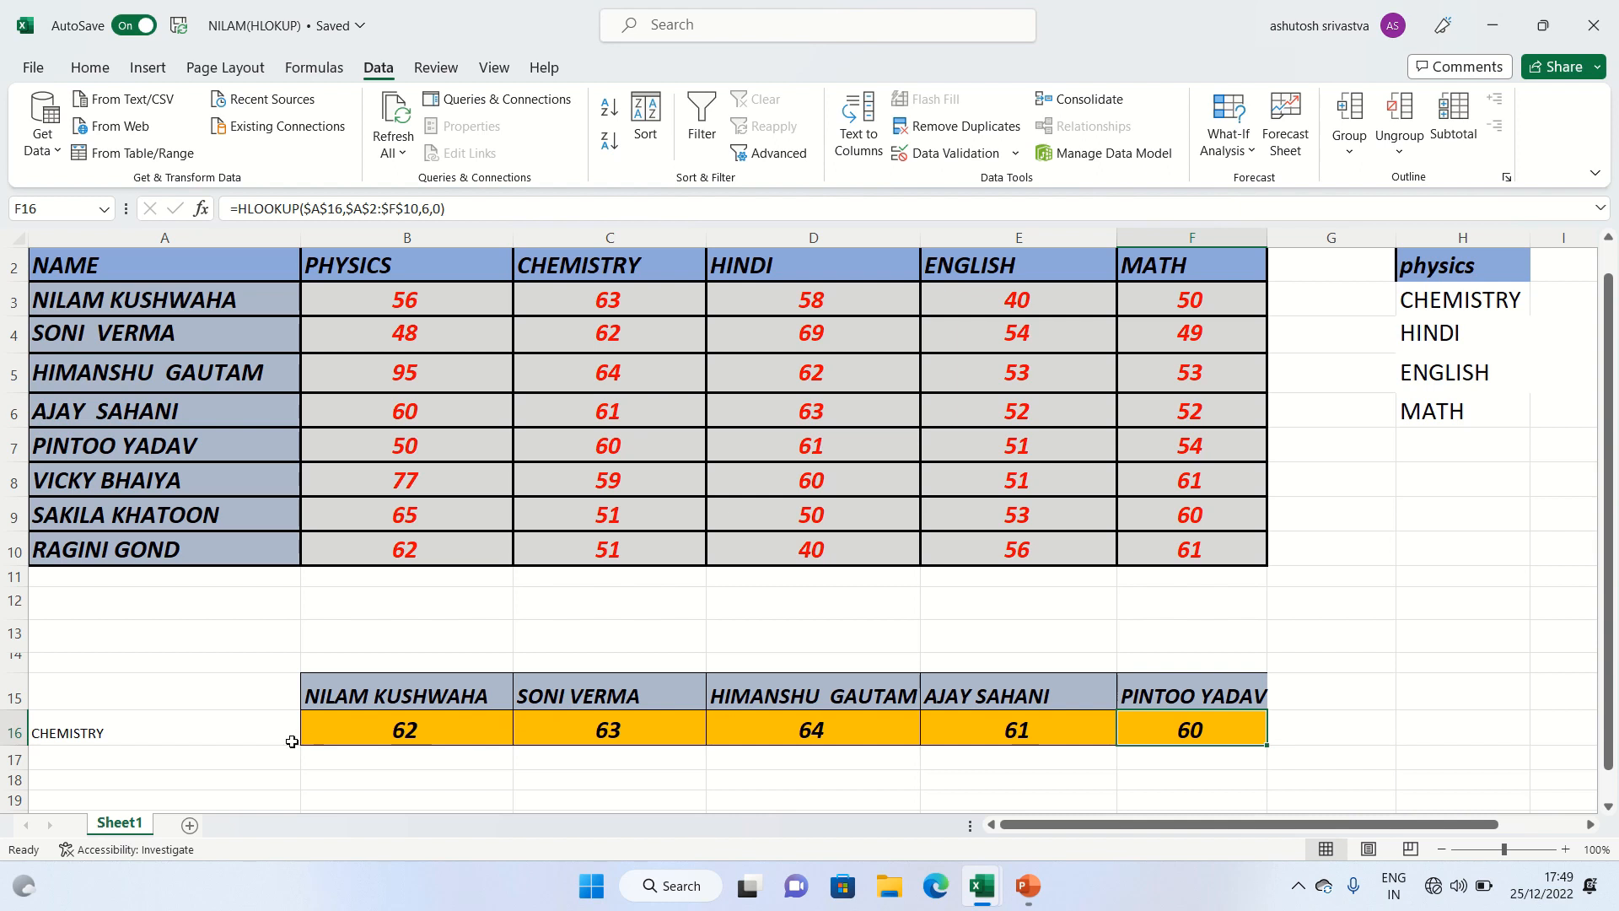
# Choose physics in the A16 subject drop-down to test the row 16 lookup
pyautogui.click(245, 726)
pyautogui.click(309, 736)
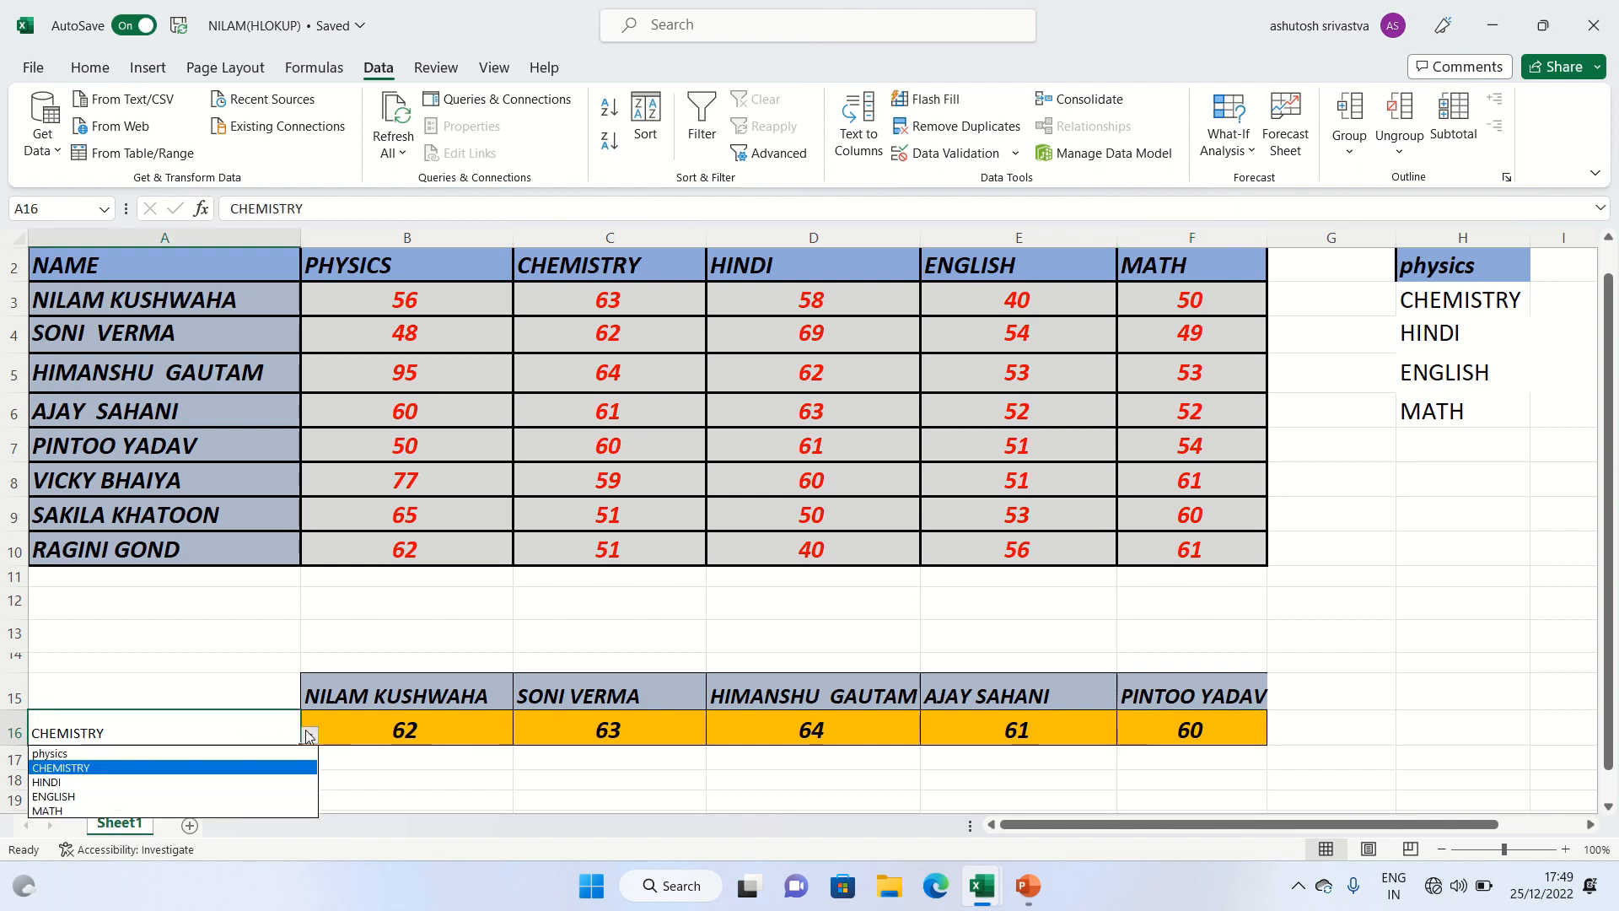
pyautogui.click(225, 754)
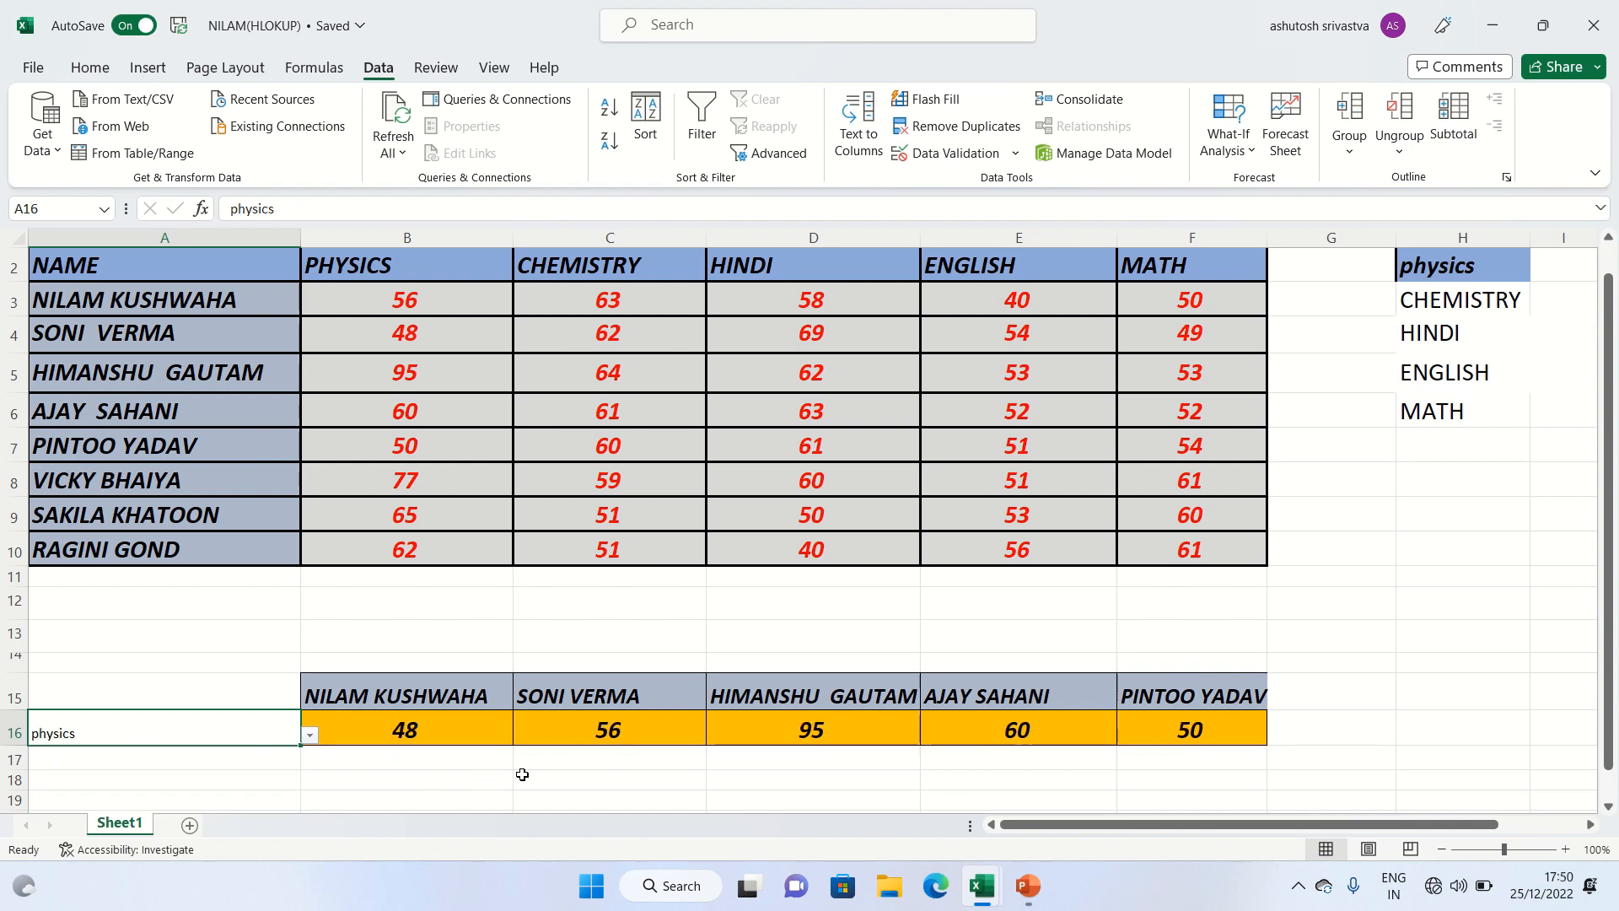
pyautogui.click(321, 729)
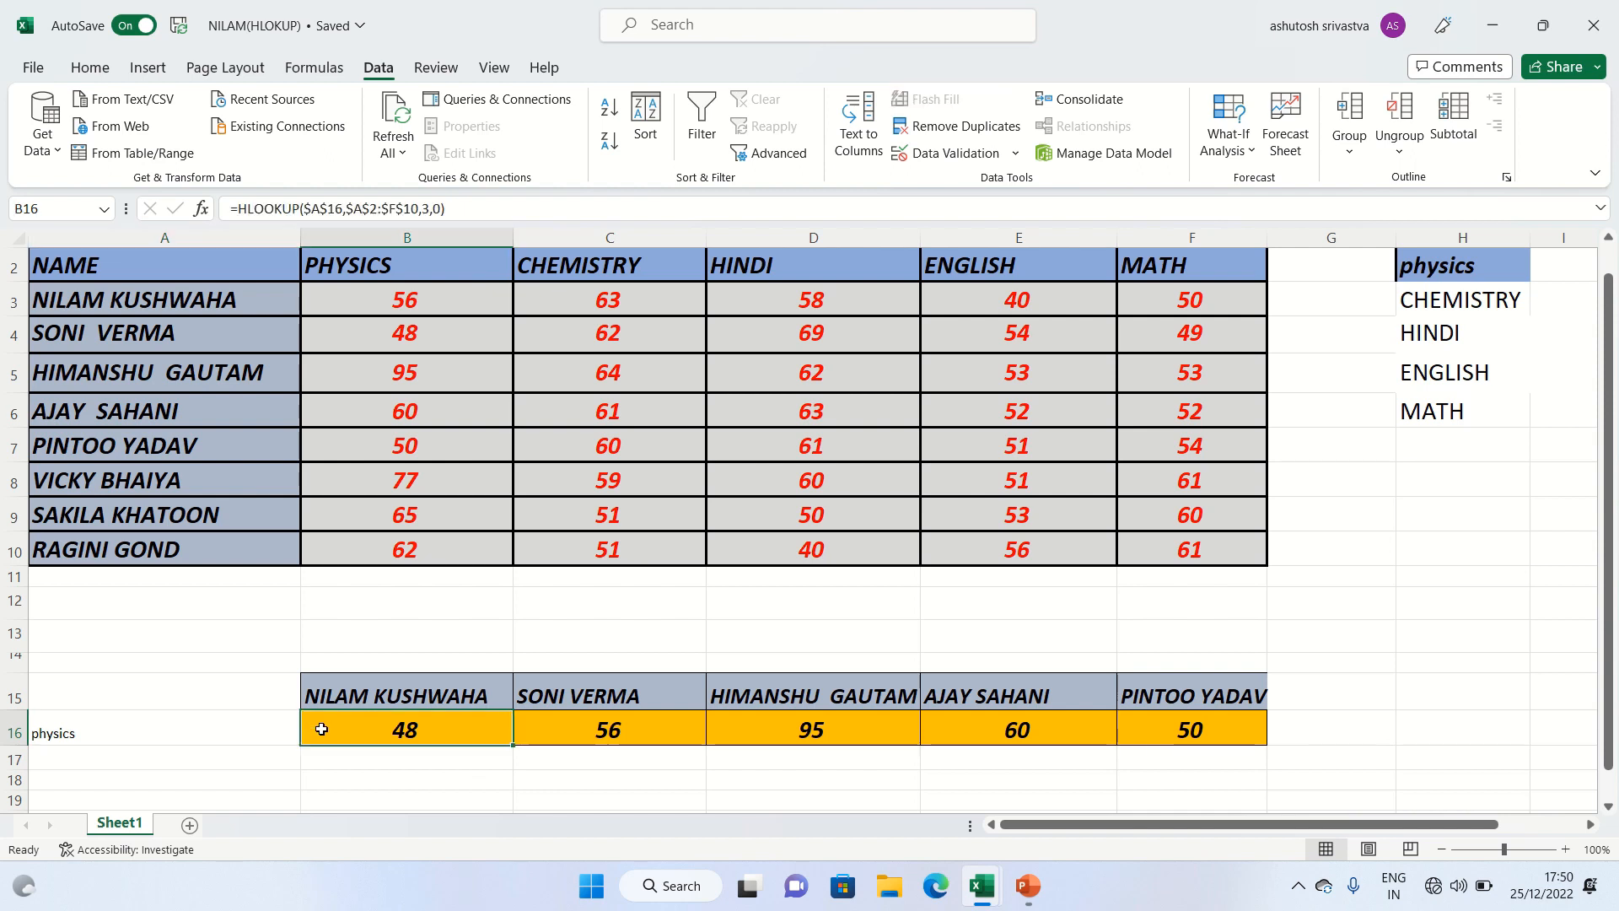
# Switch the subject in the A16 drop-down to HINDI
pyautogui.click(262, 728)
pyautogui.click(309, 738)
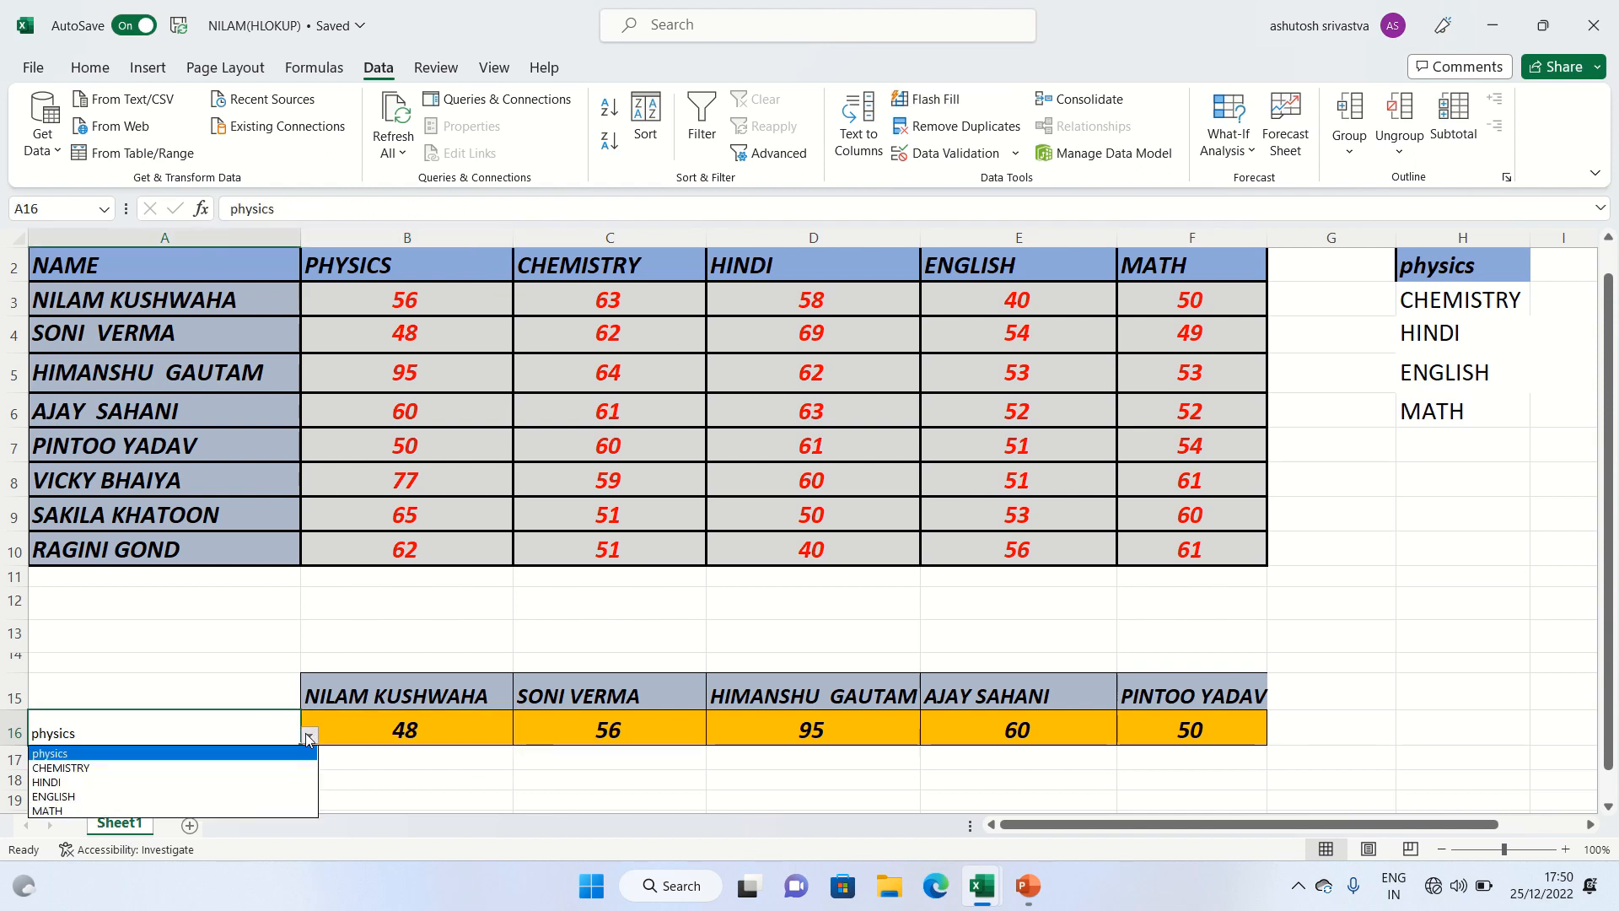
pyautogui.click(238, 782)
pyautogui.click(413, 759)
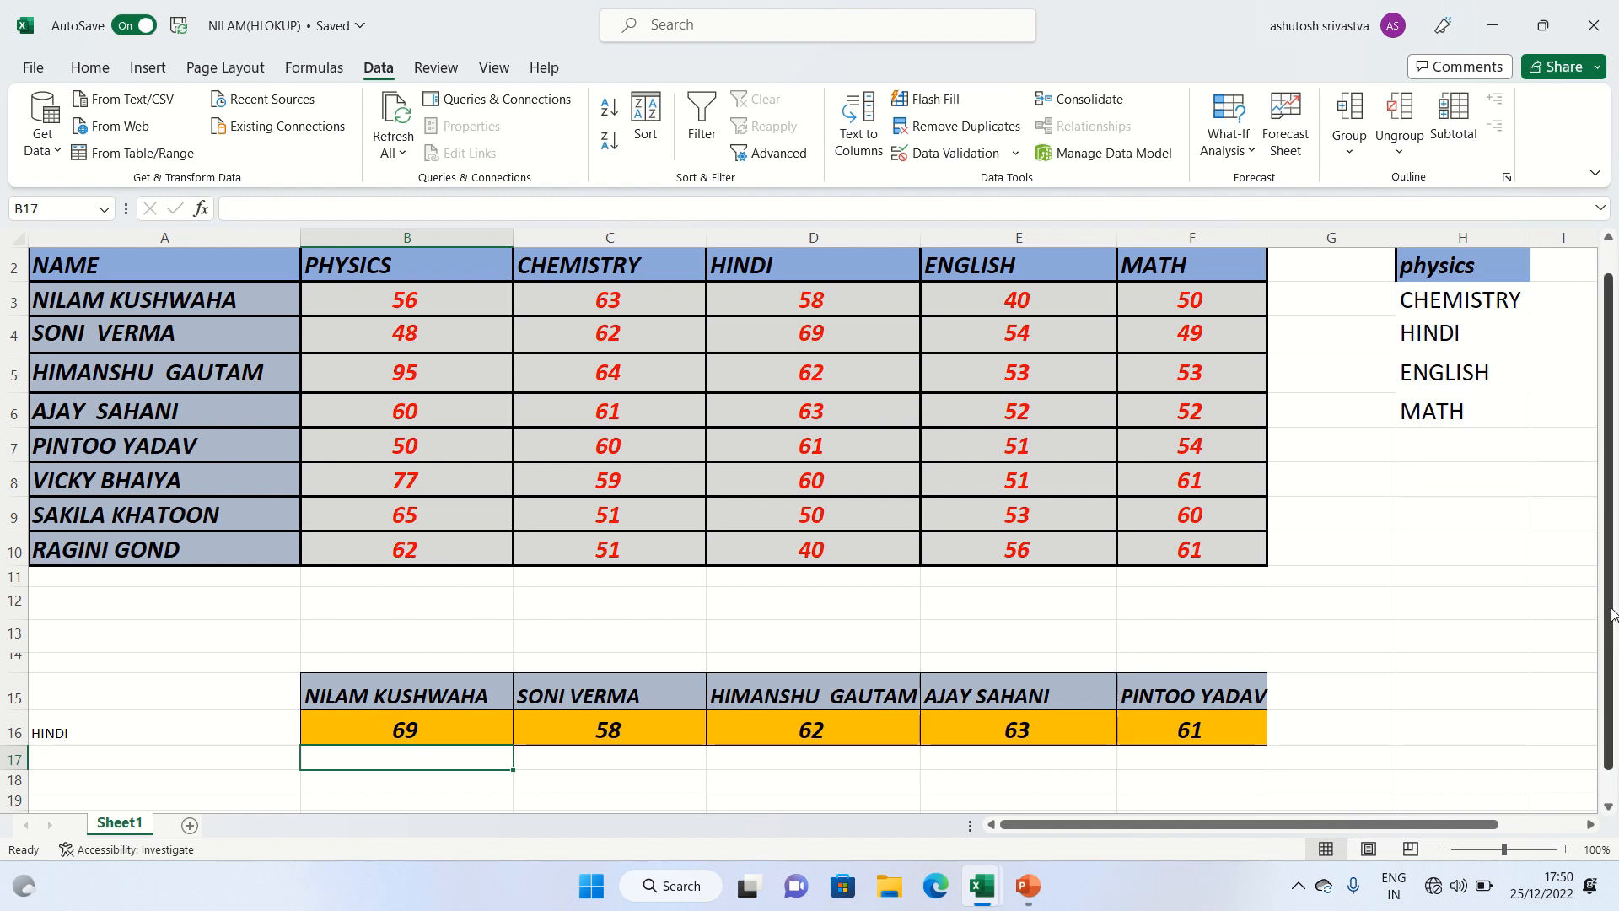
pyautogui.moveTo(1611, 614)
pyautogui.mouseDown()
pyautogui.moveTo(1609, 590)
pyautogui.moveTo(1605, 645)
pyautogui.moveTo(1613, 595)
pyautogui.mouseUp()
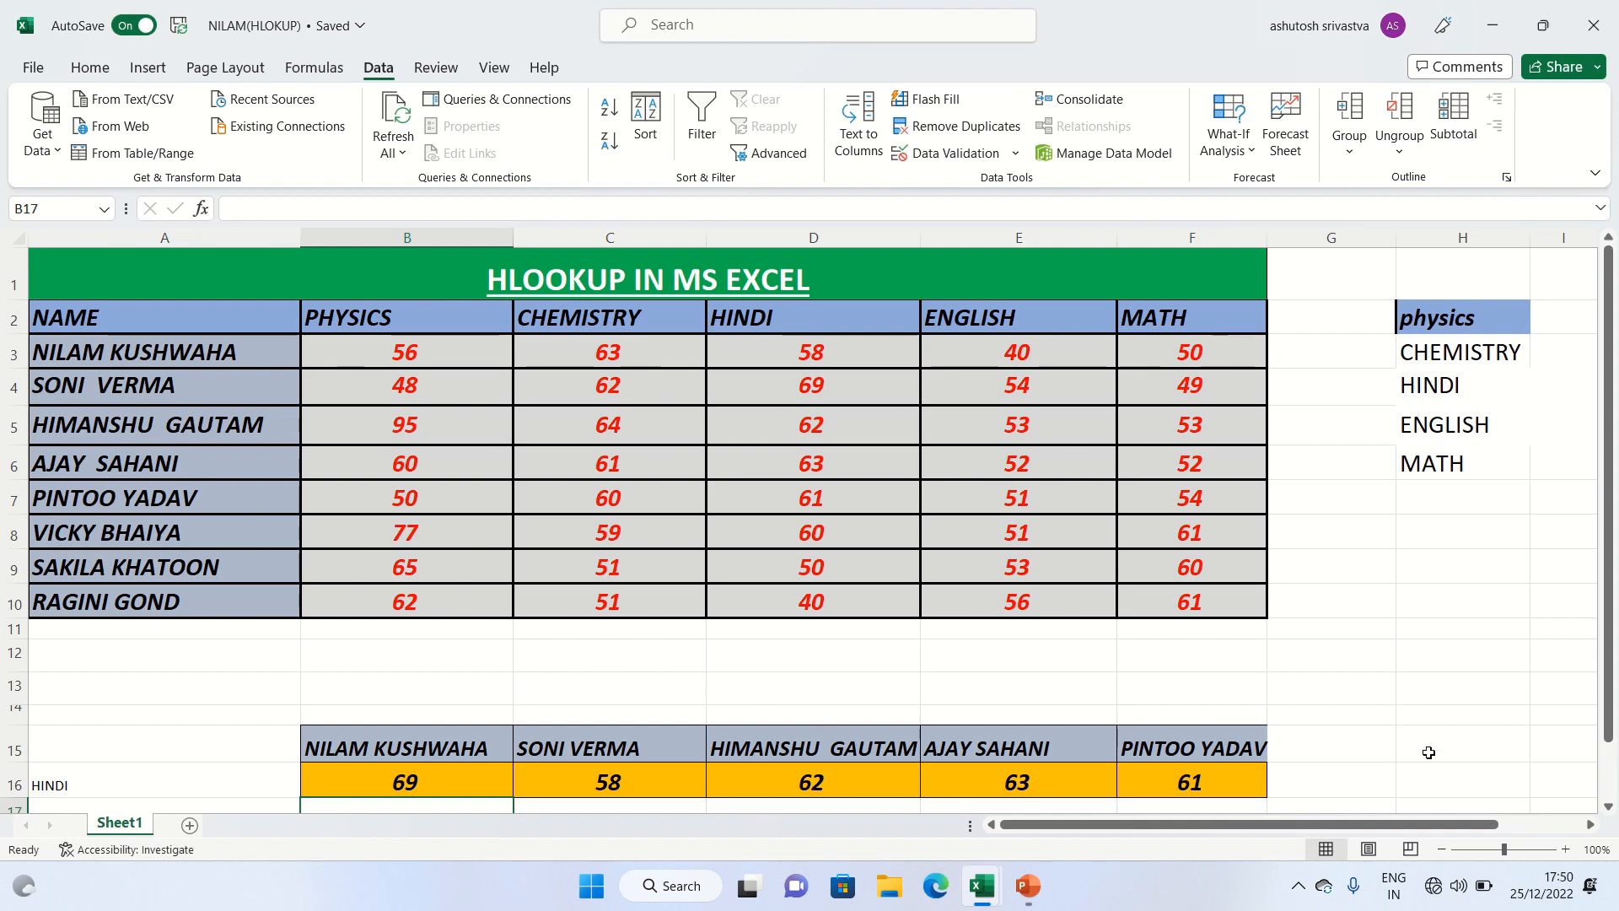
pyautogui.click(1314, 791)
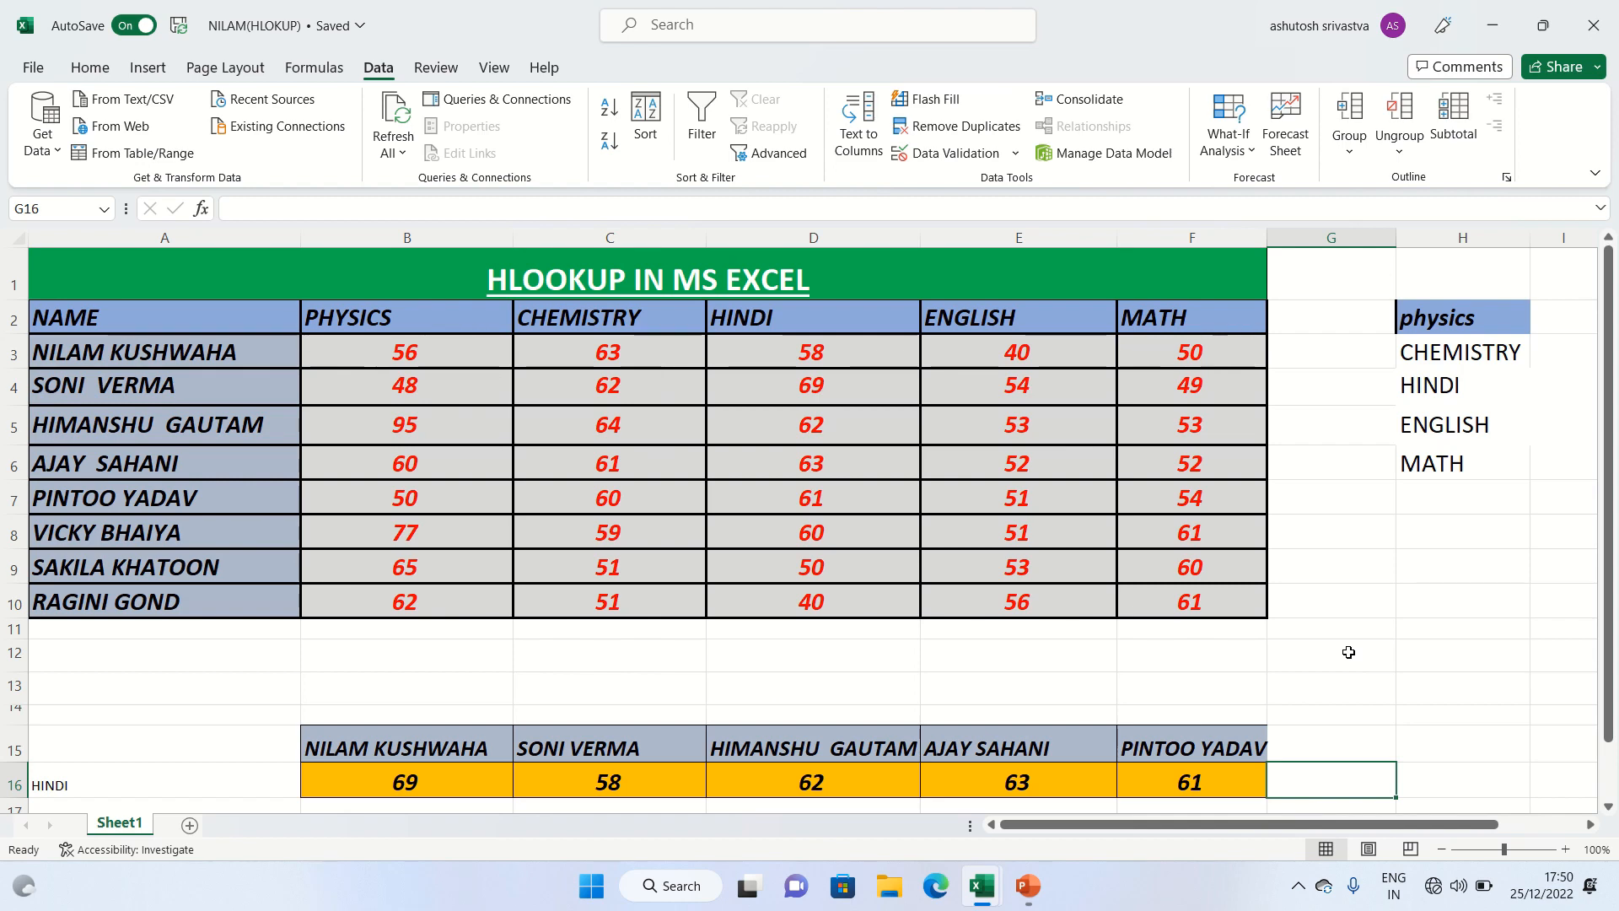
pyautogui.click(1413, 695)
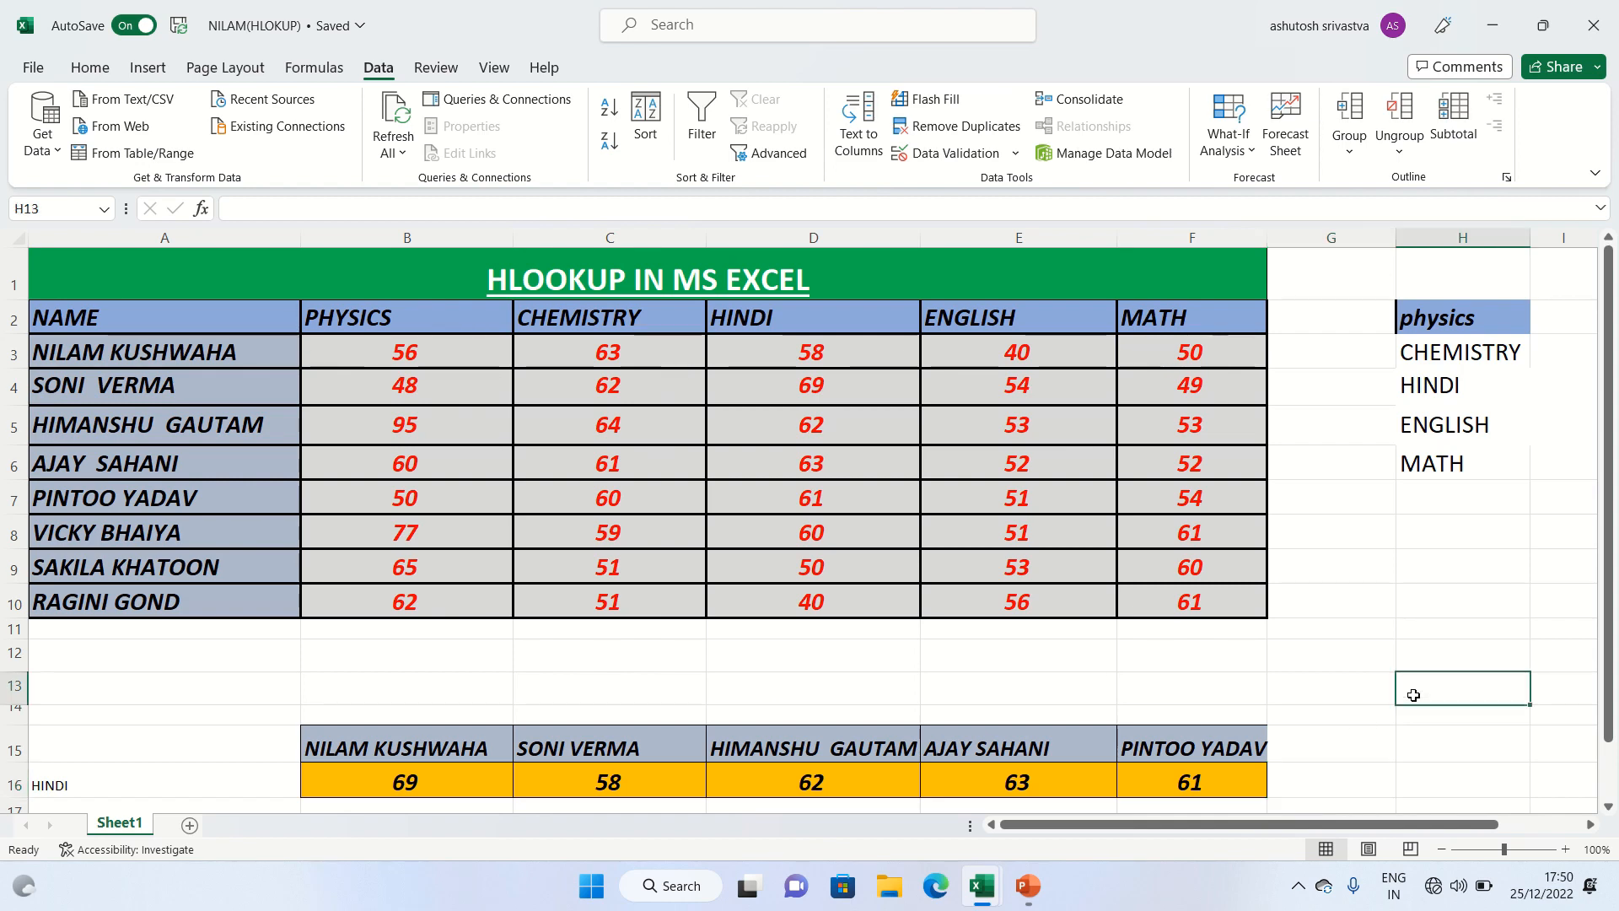
pyautogui.click(668, 38)
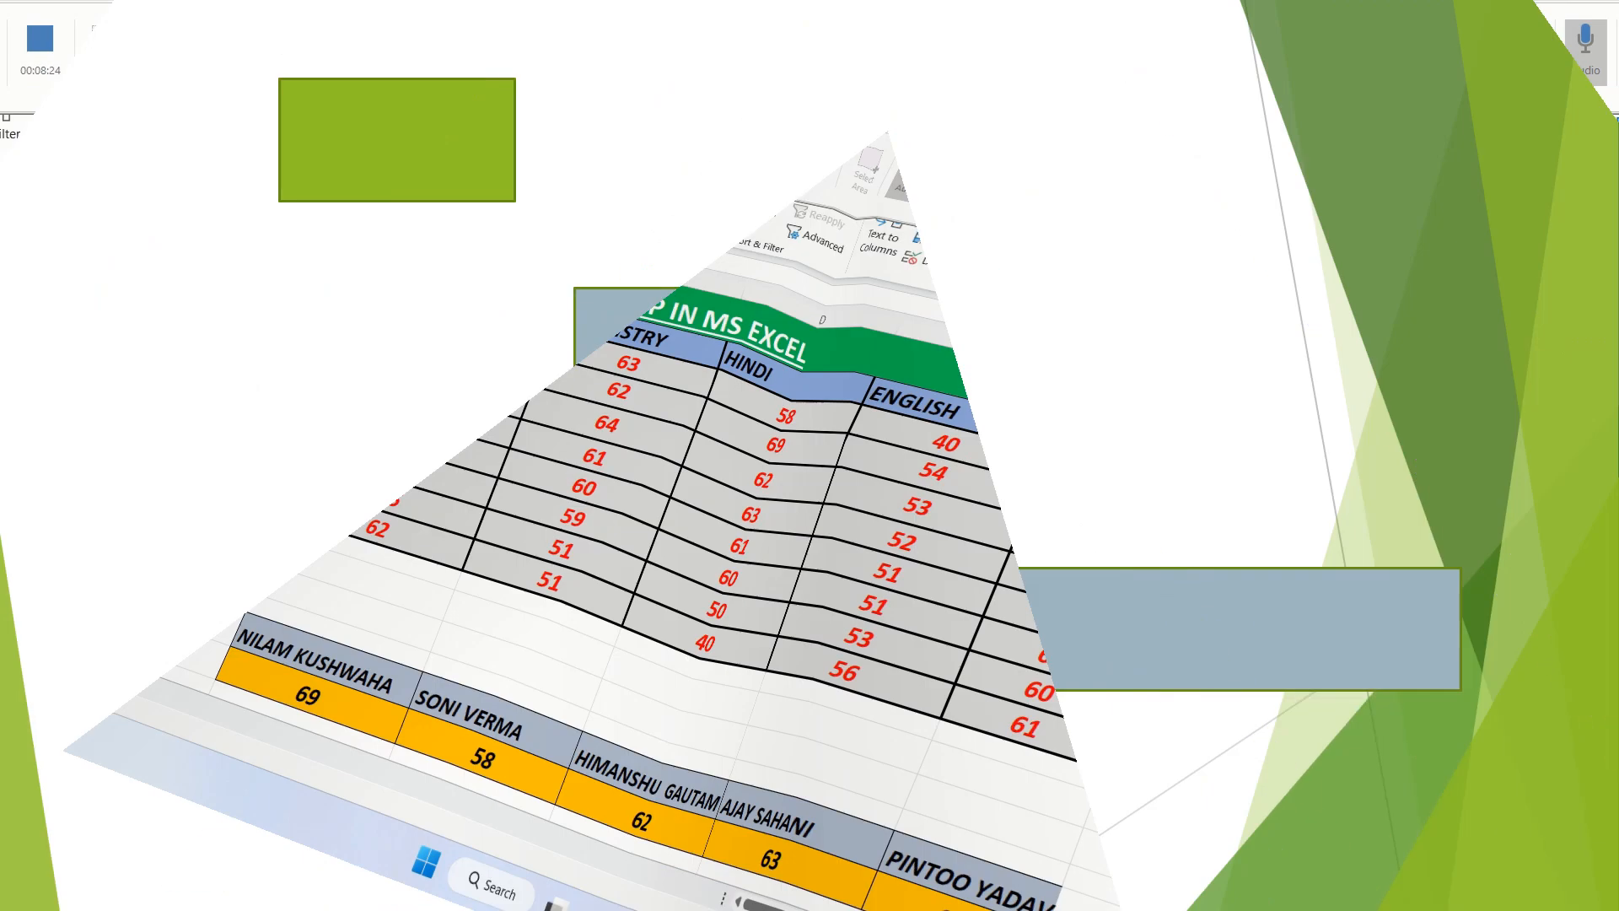